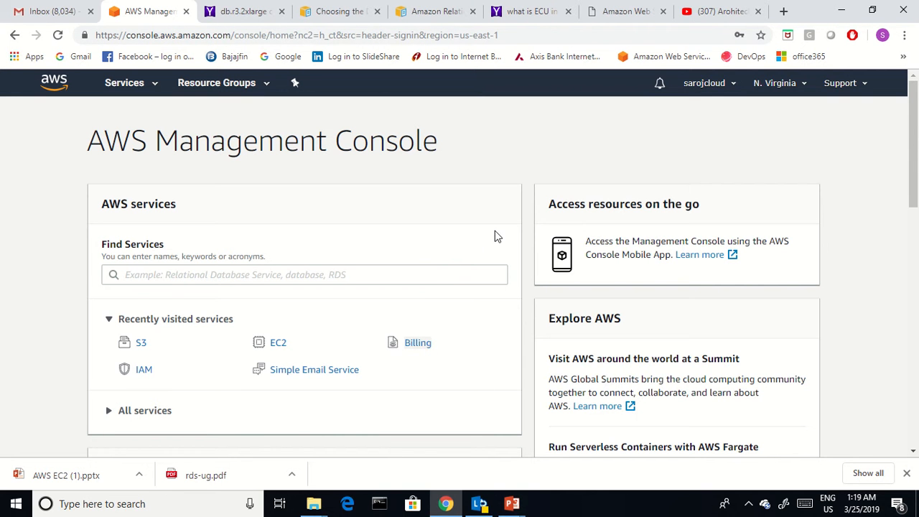
Look over the console home page and the list of available AWS regions.
{"action": "scroll", "coordinate": [468, 234], "scroll_direction": "down", "scroll_amount": 3}
{"action": "scroll", "coordinate": [468, 237], "scroll_direction": "up", "scroll_amount": 3}
{"action": "left_click", "coordinate": [793, 85]}
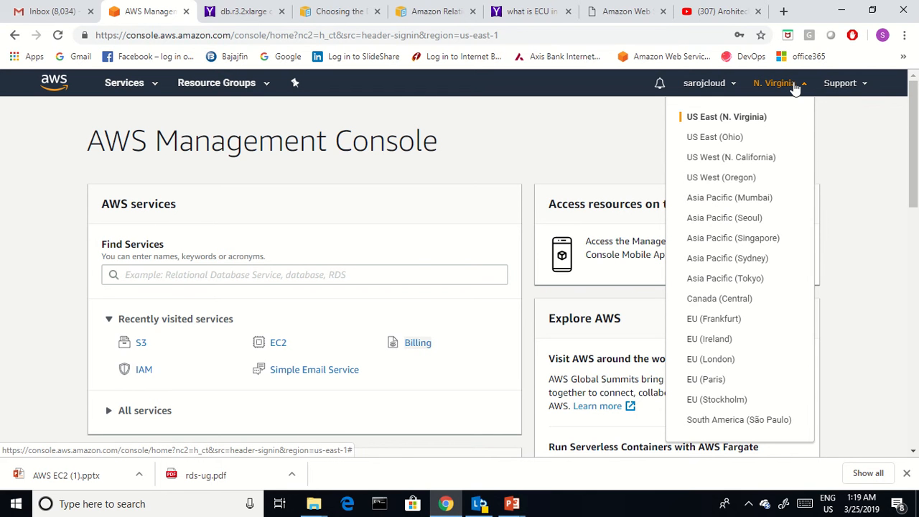
{"action": "left_click", "coordinate": [865, 211]}
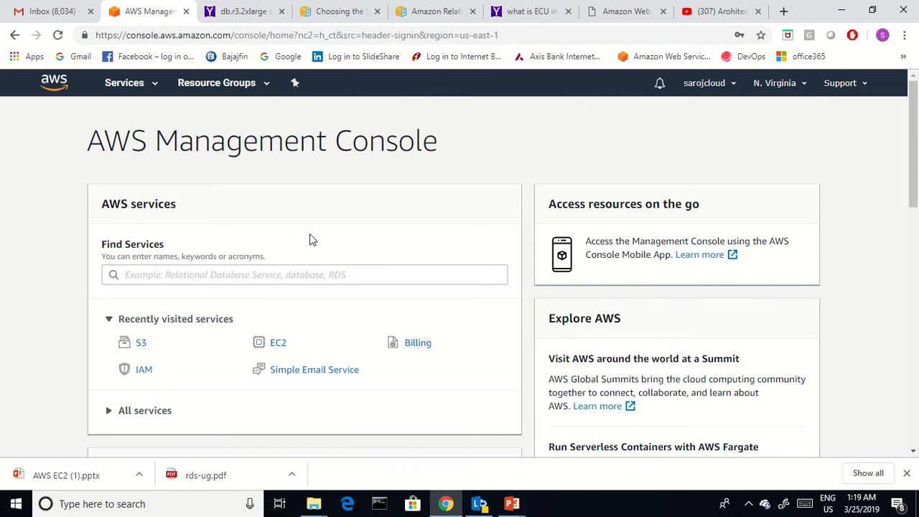
{"action": "scroll", "coordinate": [312, 239], "scroll_direction": "down", "scroll_amount": 3}
{"action": "scroll", "coordinate": [326, 245], "scroll_direction": "up", "scroll_amount": 3}
Find the EC2 service and start launching a new instance from its dashboard.
{"action": "left_click", "coordinate": [126, 84]}
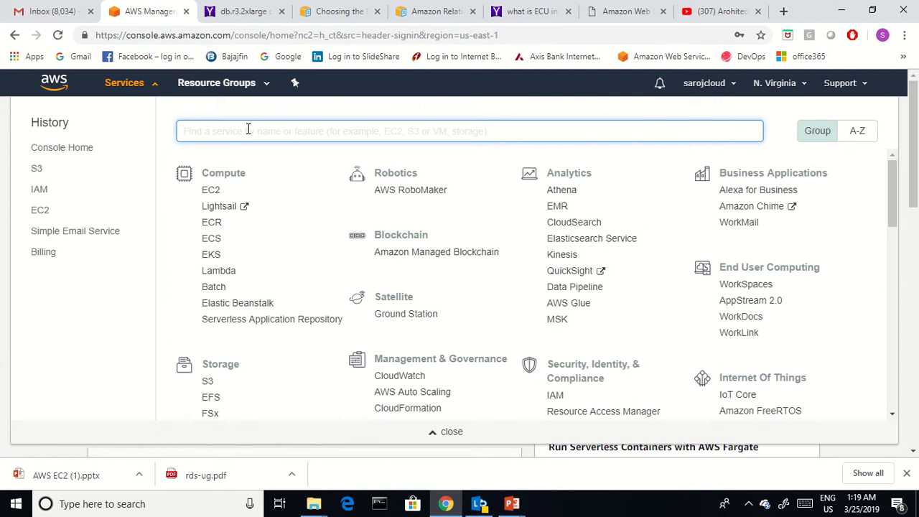
{"action": "type", "text": "EC2"}
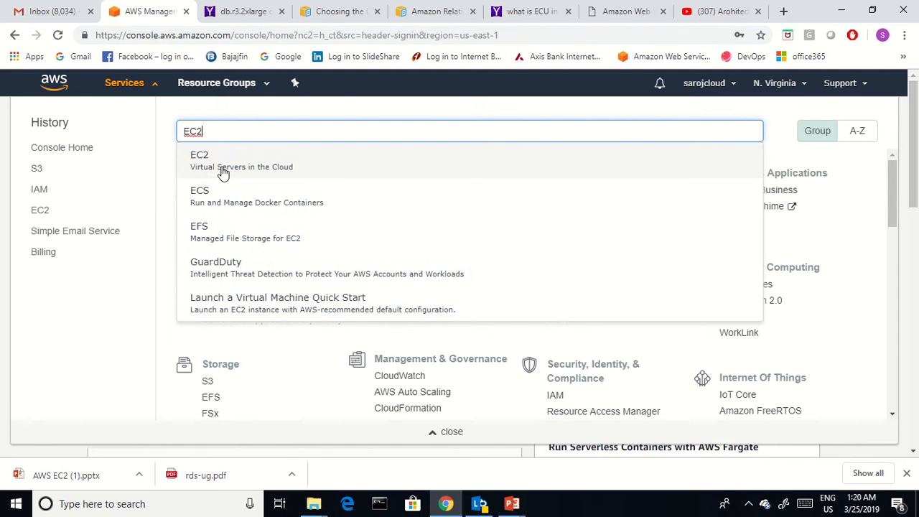
{"action": "left_click", "coordinate": [263, 171]}
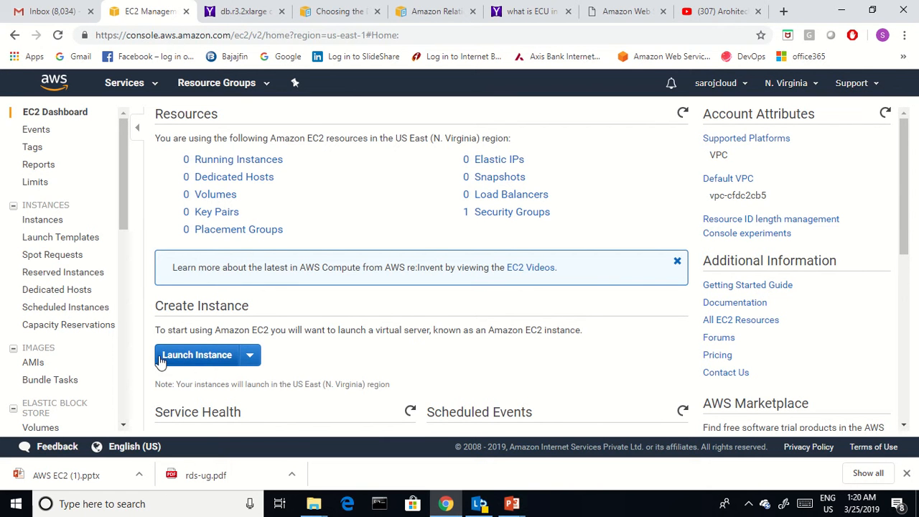
{"action": "left_click", "coordinate": [211, 357]}
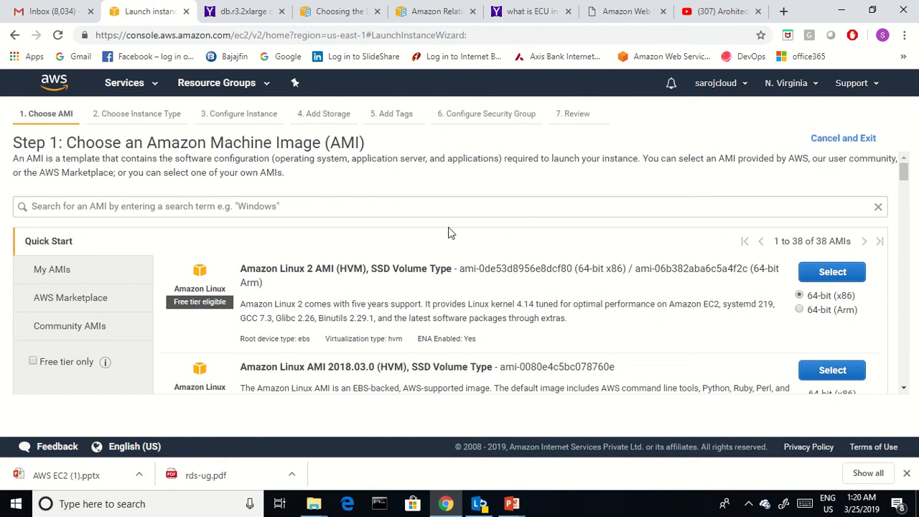
Examine the quick-start Amazon Machine Images, including their operating systems and free tier eligibility.
{"action": "scroll", "coordinate": [448, 228], "scroll_direction": "down", "scroll_amount": 5}
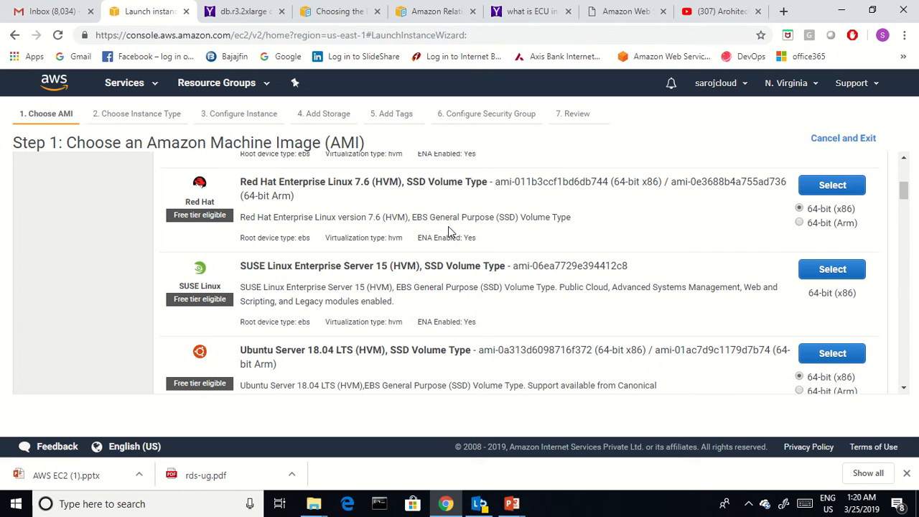
{"action": "scroll", "coordinate": [448, 228], "scroll_direction": "up", "scroll_amount": 5}
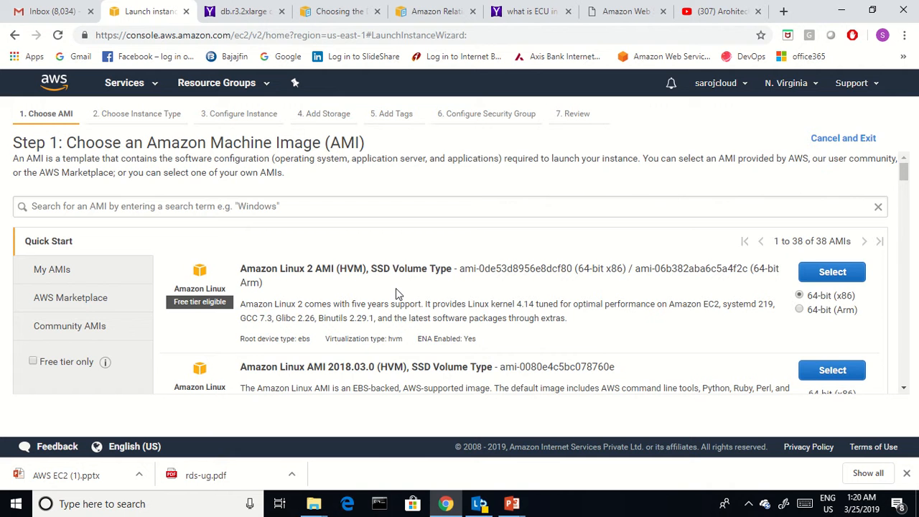
{"action": "scroll", "coordinate": [396, 294], "scroll_direction": "down", "scroll_amount": 1}
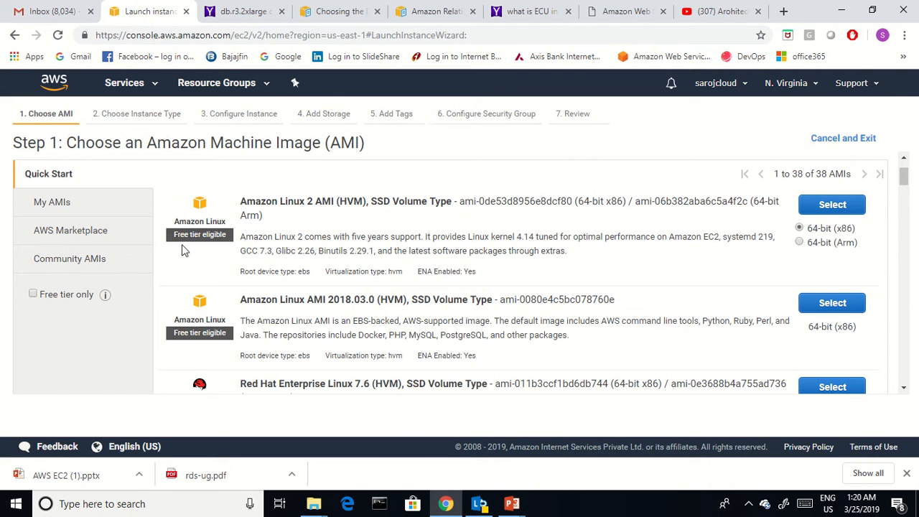
{"action": "scroll", "coordinate": [222, 269], "scroll_direction": "down", "scroll_amount": 1}
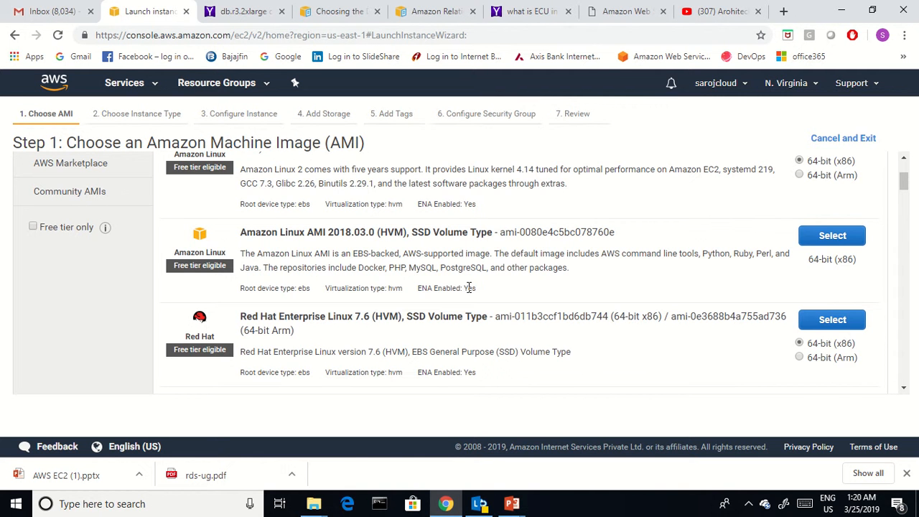
{"action": "scroll", "coordinate": [470, 288], "scroll_direction": "down", "scroll_amount": 5}
{"action": "scroll", "coordinate": [470, 288], "scroll_direction": "up", "scroll_amount": 4}
{"action": "scroll", "coordinate": [472, 291], "scroll_direction": "up", "scroll_amount": 3}
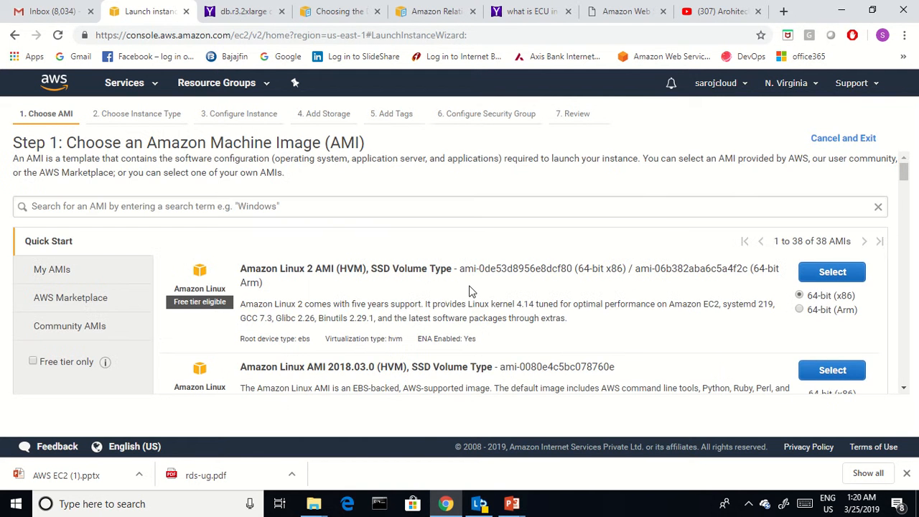
{"action": "scroll", "coordinate": [470, 290], "scroll_direction": "down", "scroll_amount": 3}
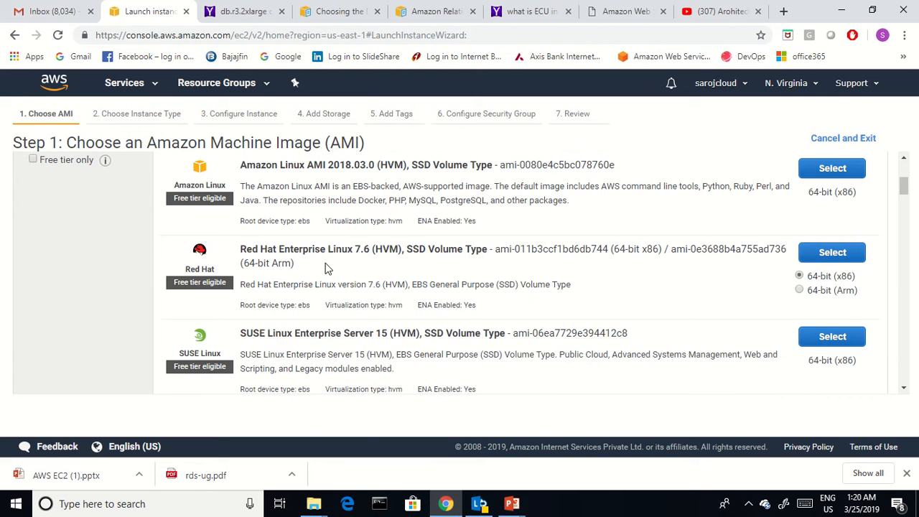
{"action": "scroll", "coordinate": [382, 257], "scroll_direction": "down", "scroll_amount": 2}
{"action": "scroll", "coordinate": [369, 262], "scroll_direction": "down", "scroll_amount": 1}
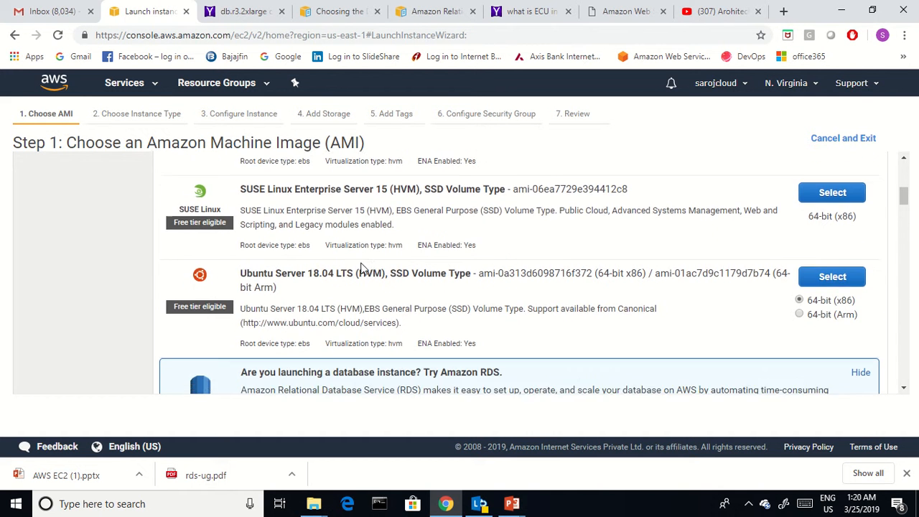
{"action": "scroll", "coordinate": [445, 238], "scroll_direction": "up", "scroll_amount": 2}
{"action": "scroll", "coordinate": [461, 242], "scroll_direction": "up", "scroll_amount": 3}
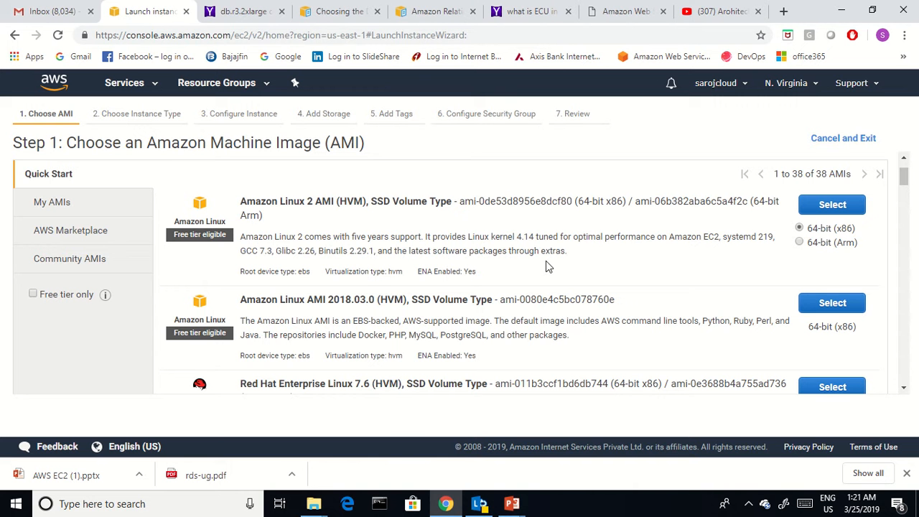
{"action": "scroll", "coordinate": [546, 261], "scroll_direction": "down", "scroll_amount": 3}
{"action": "scroll", "coordinate": [544, 258], "scroll_direction": "up", "scroll_amount": 4}
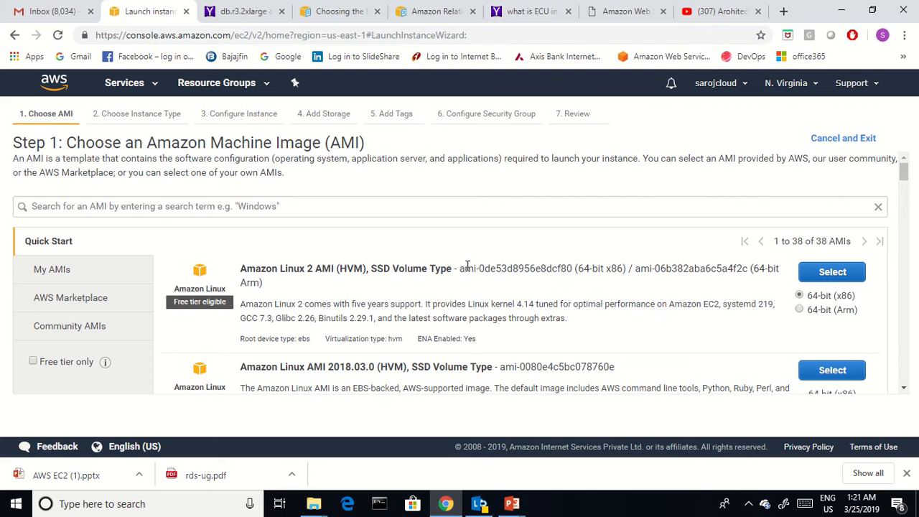
Choose Amazon Linux AMI 2018.03.0 (HVM), SSD Volume Type as the machine image.
{"action": "scroll", "coordinate": [463, 265], "scroll_direction": "down", "scroll_amount": 1}
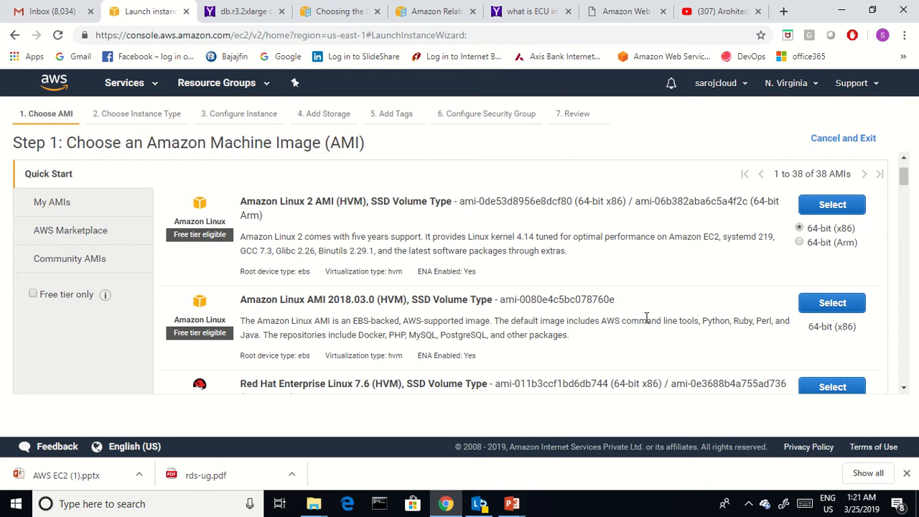
{"action": "left_click", "coordinate": [825, 304]}
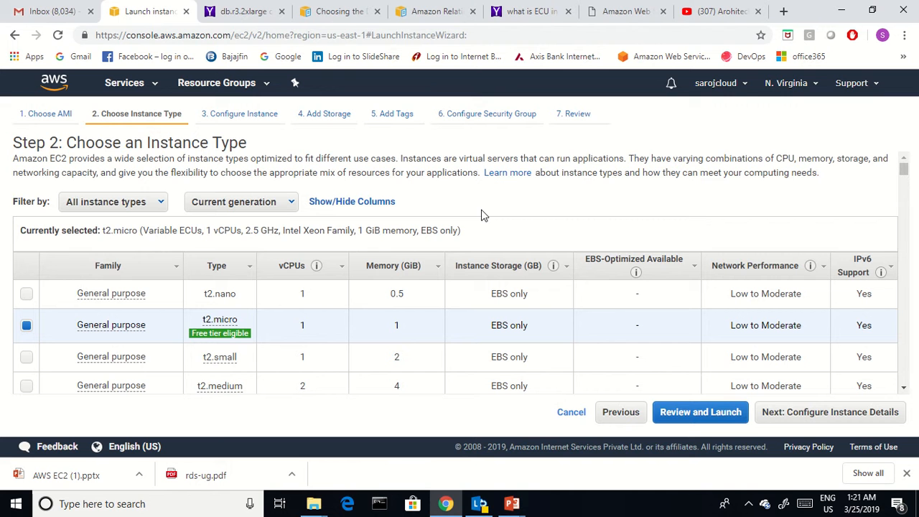
Select the m5a.12xlarge instance type and inspect its memory, instance storage and network performance.
{"action": "mouse_move", "coordinate": [220, 335]}
{"action": "scroll", "coordinate": [352, 332], "scroll_direction": "down", "scroll_amount": 2}
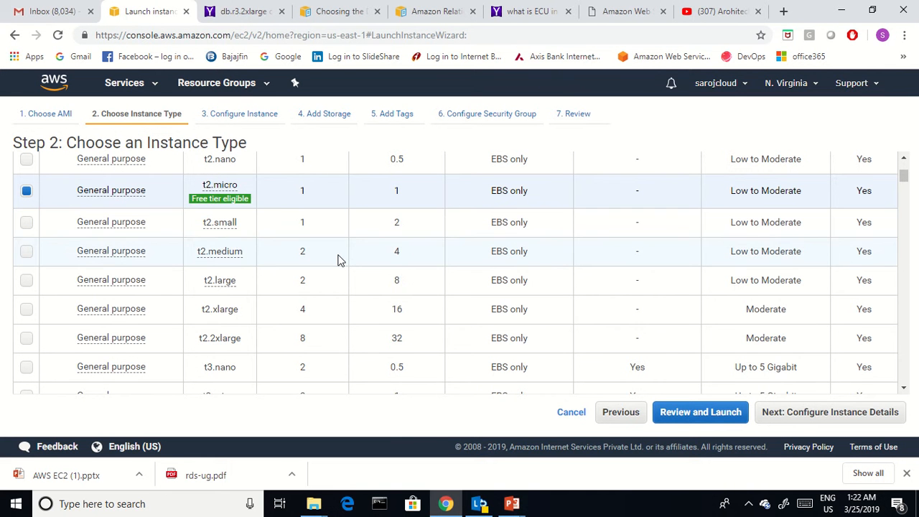
{"action": "scroll", "coordinate": [376, 260], "scroll_direction": "down", "scroll_amount": 6}
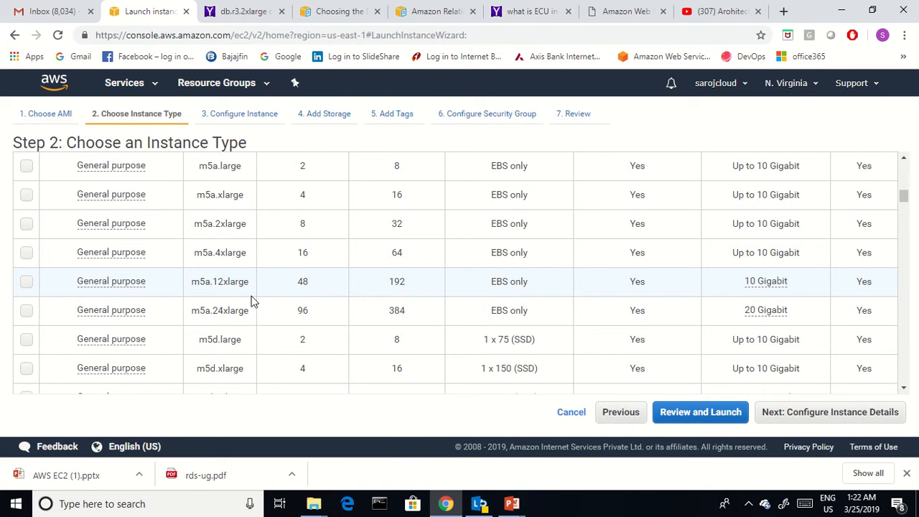
{"action": "left_click", "coordinate": [310, 282]}
{"action": "left_click_drag", "start_coordinate": [391, 287], "coordinate": [414, 285]}
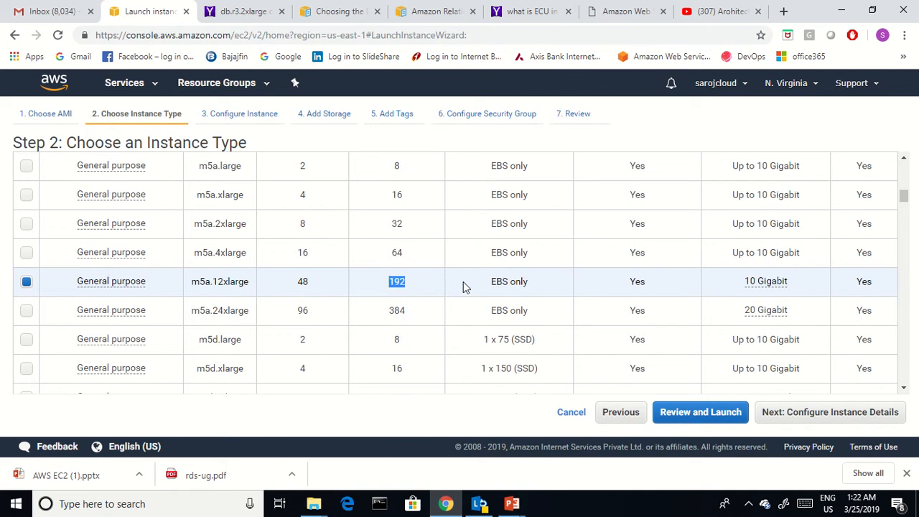
{"action": "left_click_drag", "start_coordinate": [493, 281], "coordinate": [546, 286]}
{"action": "left_click_drag", "start_coordinate": [742, 283], "coordinate": [790, 284]}
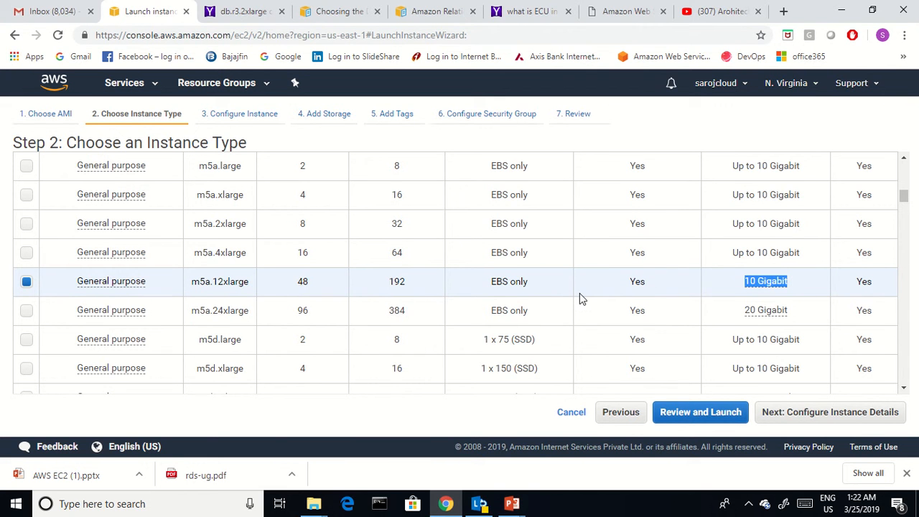
Choose the free tier eligible t2.micro instance type and proceed to the instance details.
{"action": "scroll", "coordinate": [579, 299], "scroll_direction": "down", "scroll_amount": 2}
{"action": "scroll", "coordinate": [578, 299], "scroll_direction": "down", "scroll_amount": 3}
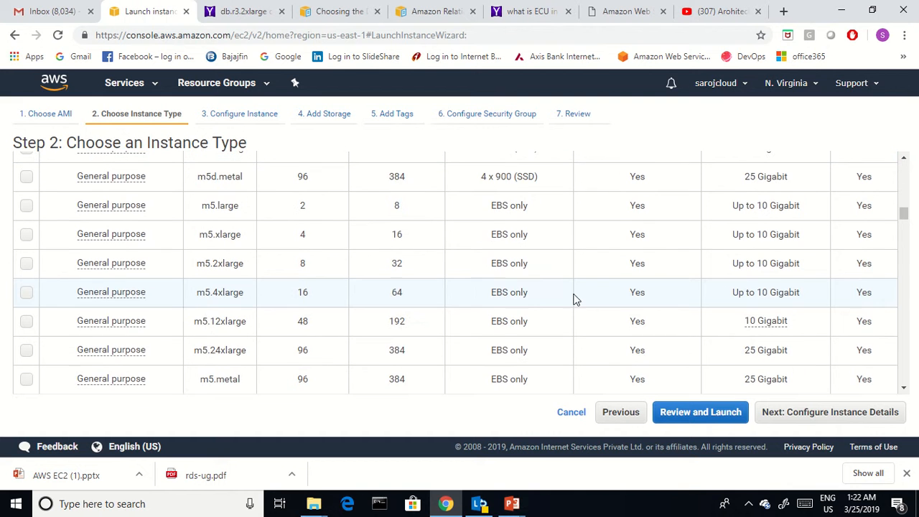
{"action": "scroll", "coordinate": [541, 306], "scroll_direction": "down", "scroll_amount": 3}
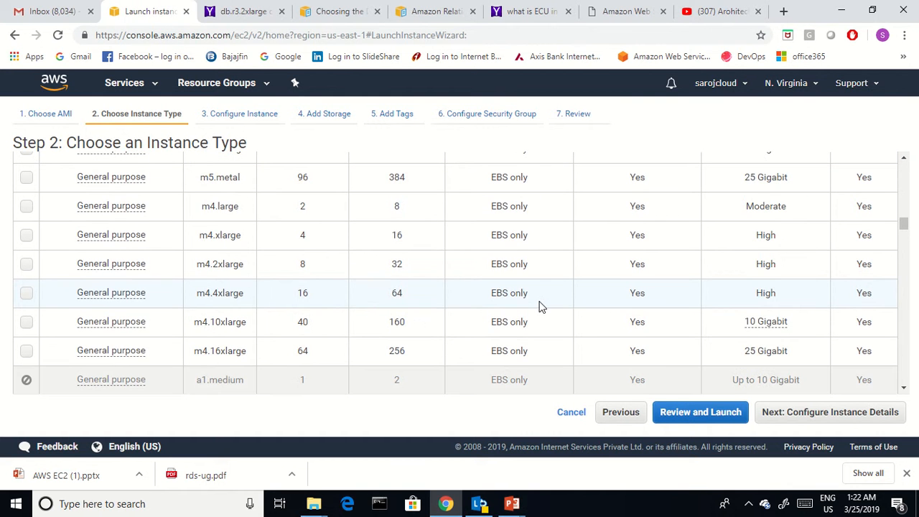
{"action": "scroll", "coordinate": [542, 306], "scroll_direction": "down", "scroll_amount": 5}
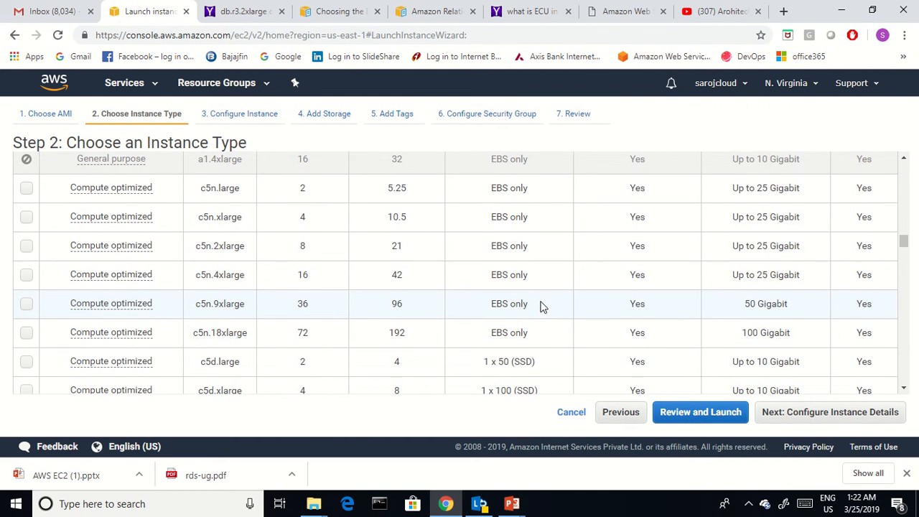
{"action": "scroll", "coordinate": [548, 304], "scroll_direction": "up", "scroll_amount": 15}
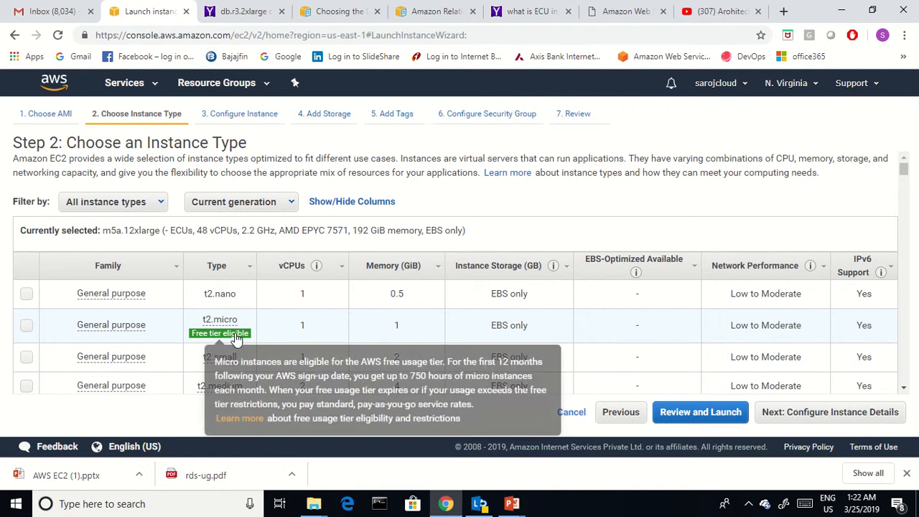
{"action": "left_click", "coordinate": [32, 322]}
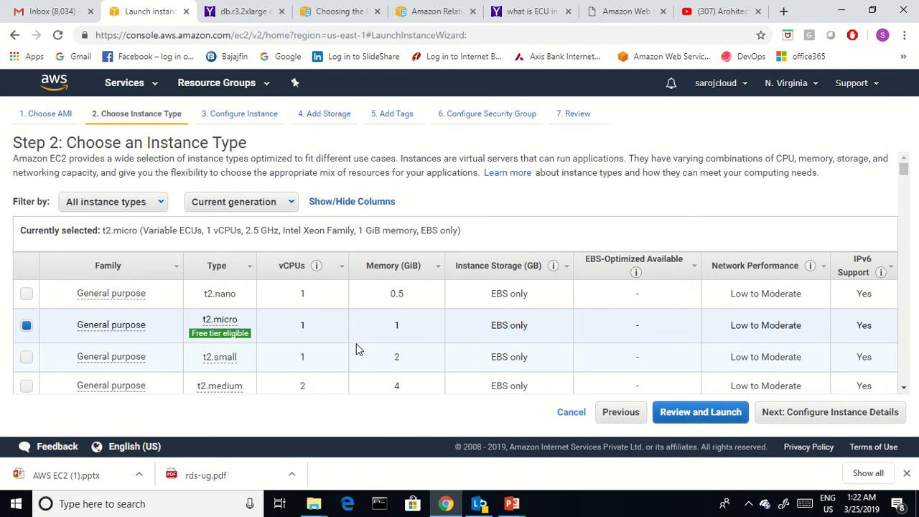
{"action": "left_click", "coordinate": [854, 415]}
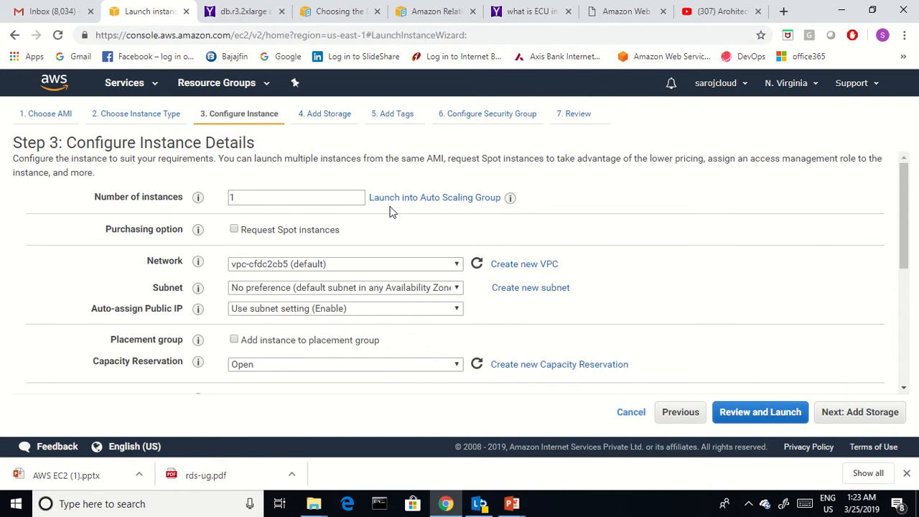
Try 100 as the number of instances to launch, and return the value to 1.
{"action": "double_click", "coordinate": [245, 198]}
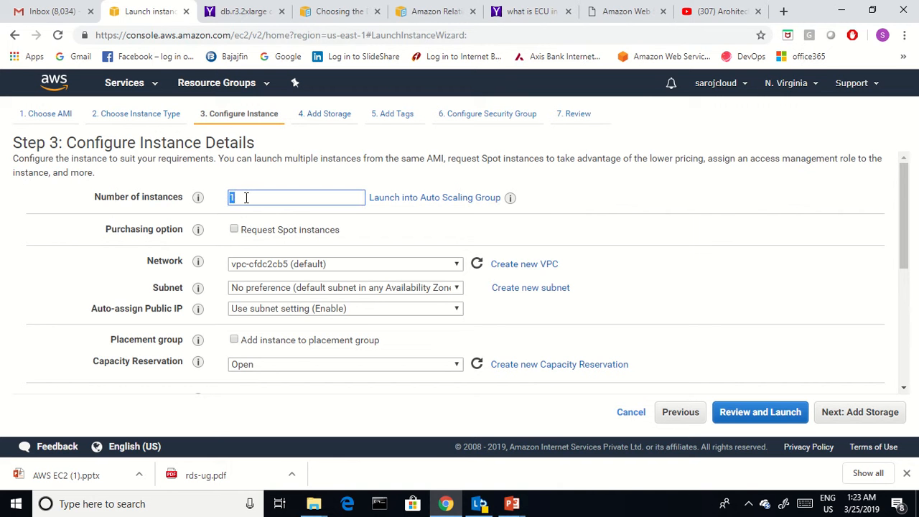
{"action": "type", "text": "10"}
{"action": "type", "text": "0"}
{"action": "key", "text": "BackSpace"}
{"action": "key", "text": "BackSpace"}
{"action": "left_click", "coordinate": [370, 225]}
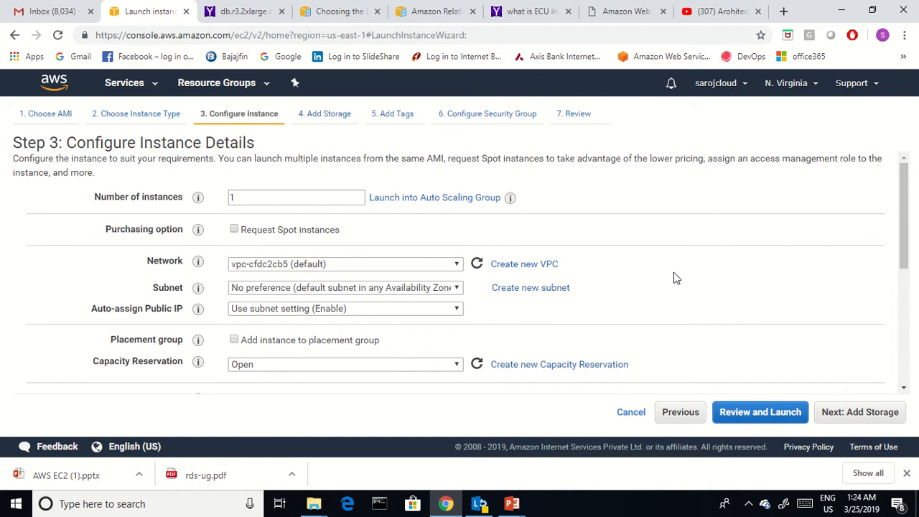
Review the instance details, keep the default settings and proceed to the storage configuration.
{"action": "scroll", "coordinate": [674, 274], "scroll_direction": "down", "scroll_amount": 1}
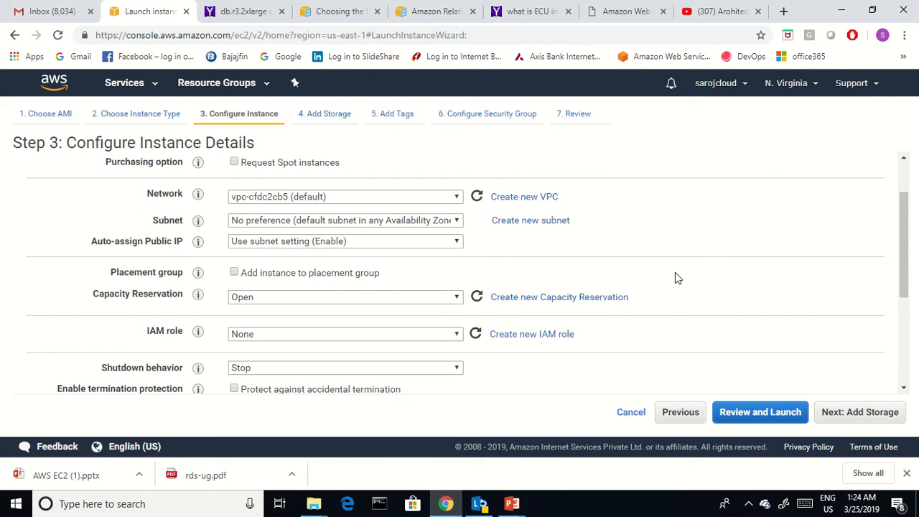
{"action": "scroll", "coordinate": [675, 273], "scroll_direction": "down", "scroll_amount": 2}
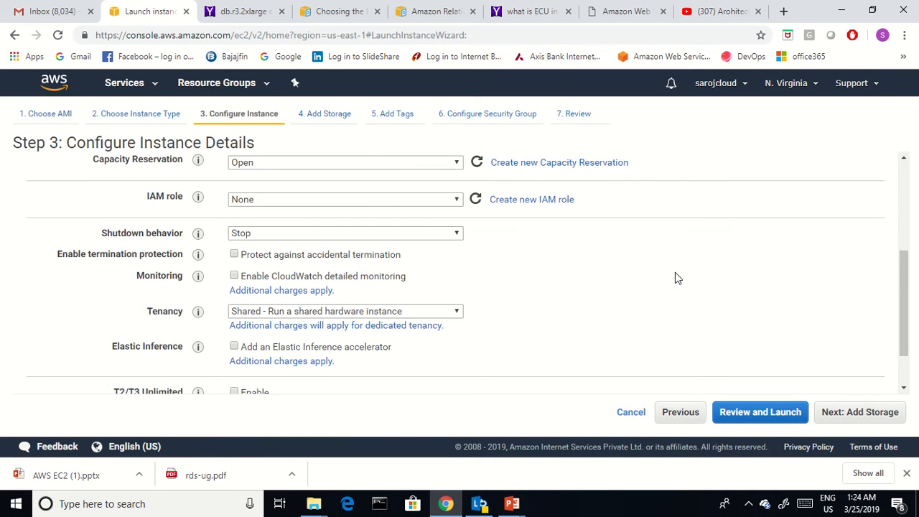
{"action": "scroll", "coordinate": [675, 277], "scroll_direction": "down", "scroll_amount": 1}
{"action": "scroll", "coordinate": [694, 273], "scroll_direction": "up", "scroll_amount": 4}
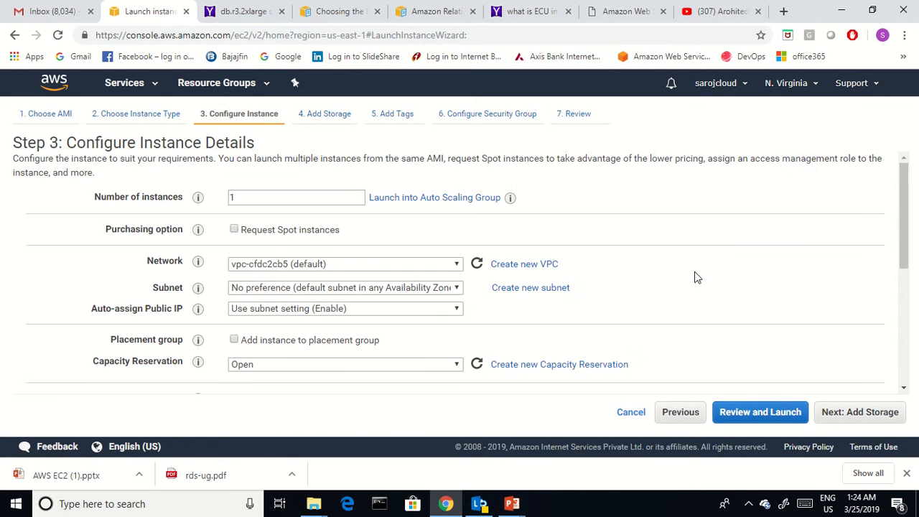
{"action": "left_click", "coordinate": [865, 414]}
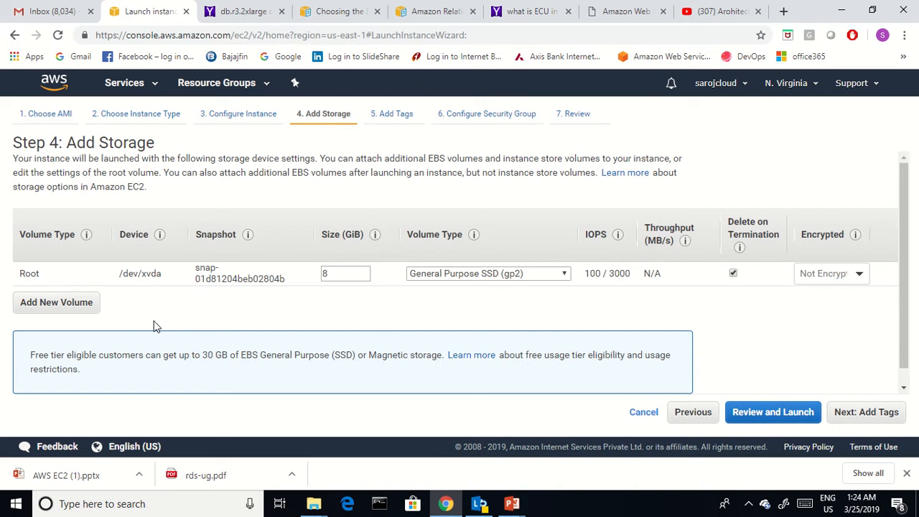
Examine the root volume's device name in the storage table.
{"action": "left_click_drag", "start_coordinate": [118, 273], "coordinate": [173, 278]}
{"action": "left_click", "coordinate": [172, 299]}
{"action": "left_click_drag", "start_coordinate": [162, 273], "coordinate": [117, 271]}
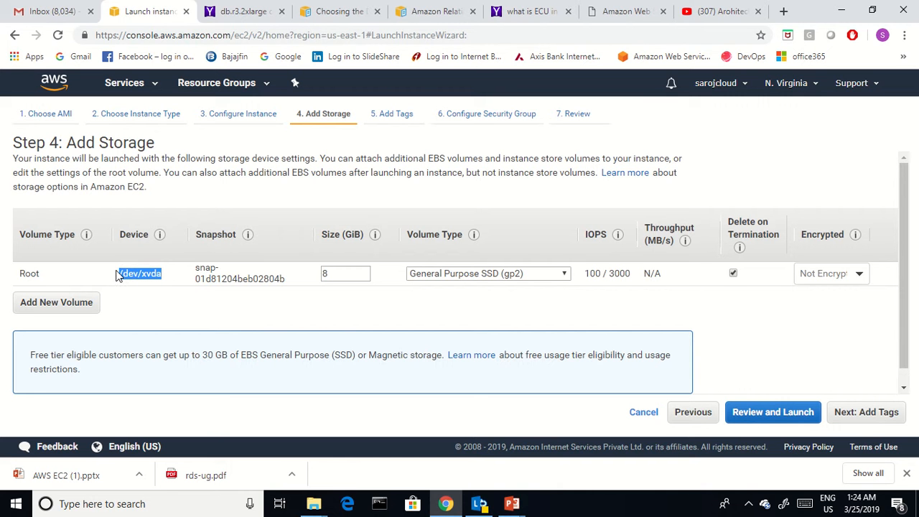
{"action": "left_click", "coordinate": [166, 301]}
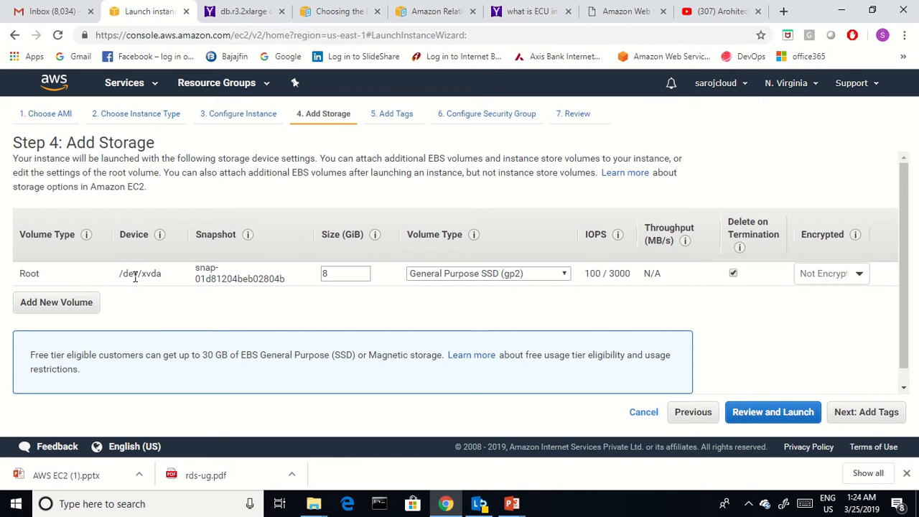
Examine the root volume's device name and snapshot ID in the storage table.
{"action": "left_click_drag", "start_coordinate": [122, 273], "coordinate": [164, 273]}
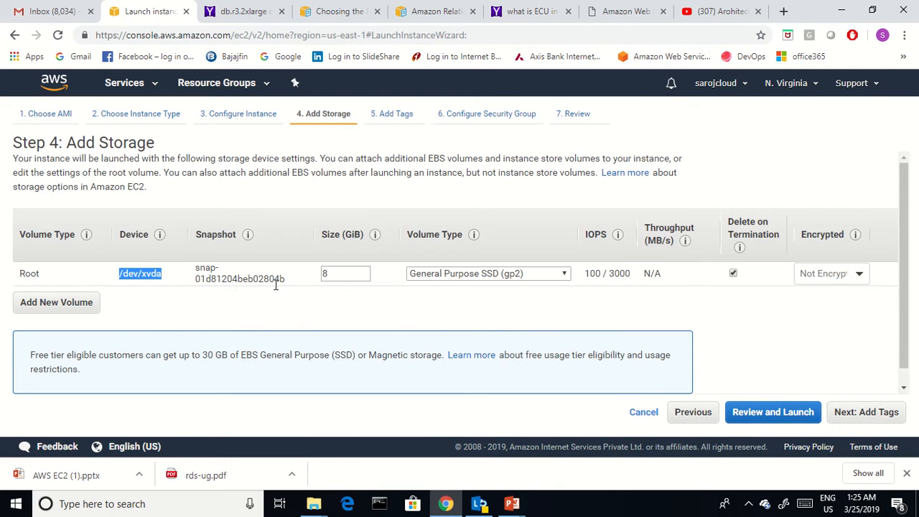
{"action": "left_click_drag", "start_coordinate": [287, 280], "coordinate": [196, 272]}
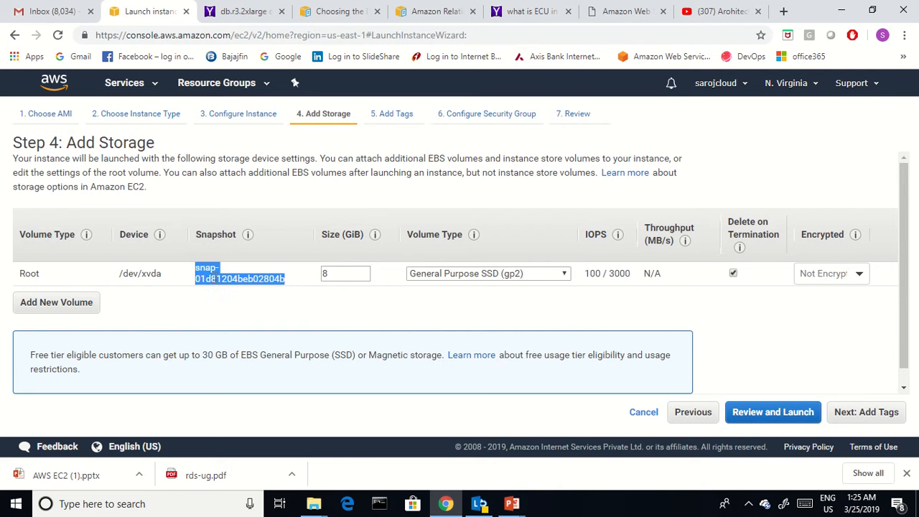
{"action": "double_click", "coordinate": [207, 269]}
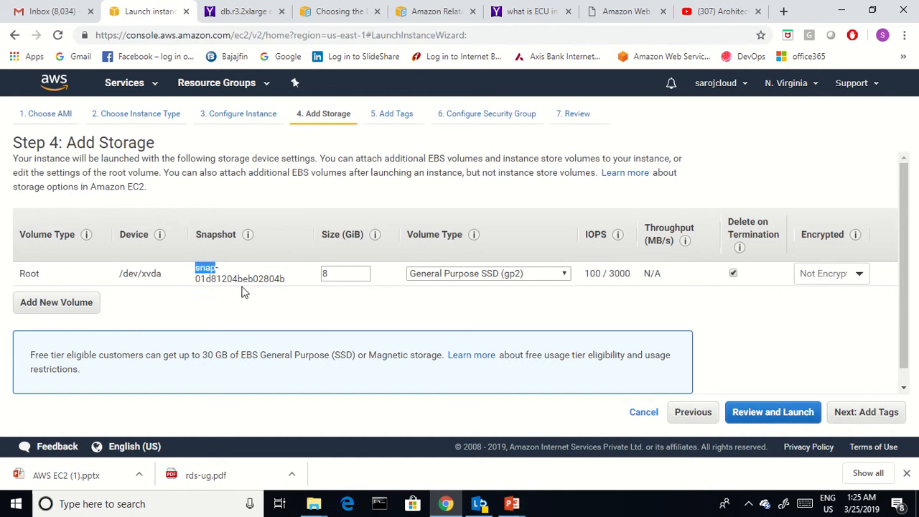
{"action": "double_click", "coordinate": [237, 278]}
{"action": "left_click", "coordinate": [280, 302]}
{"action": "mouse_move", "coordinate": [603, 290]}
{"action": "scroll", "coordinate": [802, 337], "scroll_direction": "down", "scroll_amount": 1}
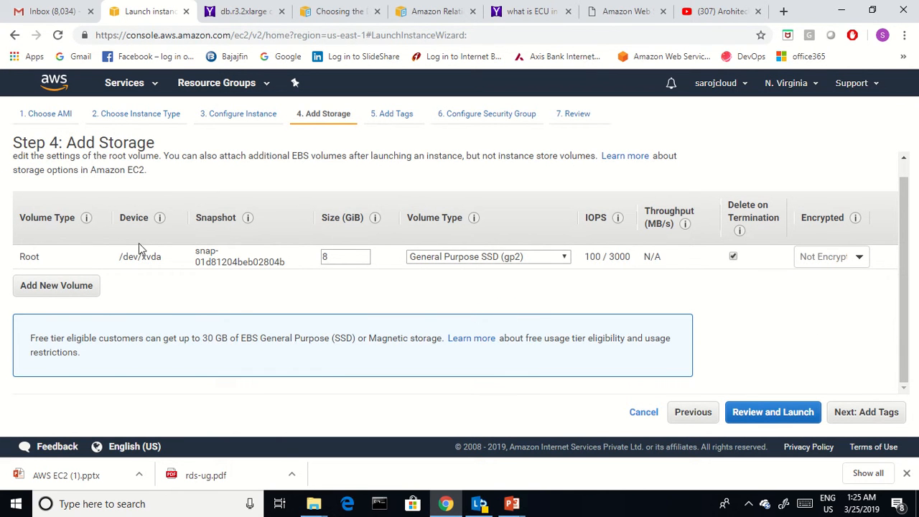
Try 100 GiB as the root volume size, and return the value to 8.
{"action": "left_click_drag", "start_coordinate": [349, 257], "coordinate": [329, 294]}
{"action": "type", "text": "100"}
{"action": "key", "text": "BackSpace"}
{"action": "key", "text": "BackSpace"}
{"action": "key", "text": "BackSpace"}
{"action": "type", "text": "8"}
{"action": "left_click", "coordinate": [331, 295]}
Keep the storage settings, add a tag with key Name and value Linuxvm1, and proceed to the security group configuration.
{"action": "left_click", "coordinate": [883, 415]}
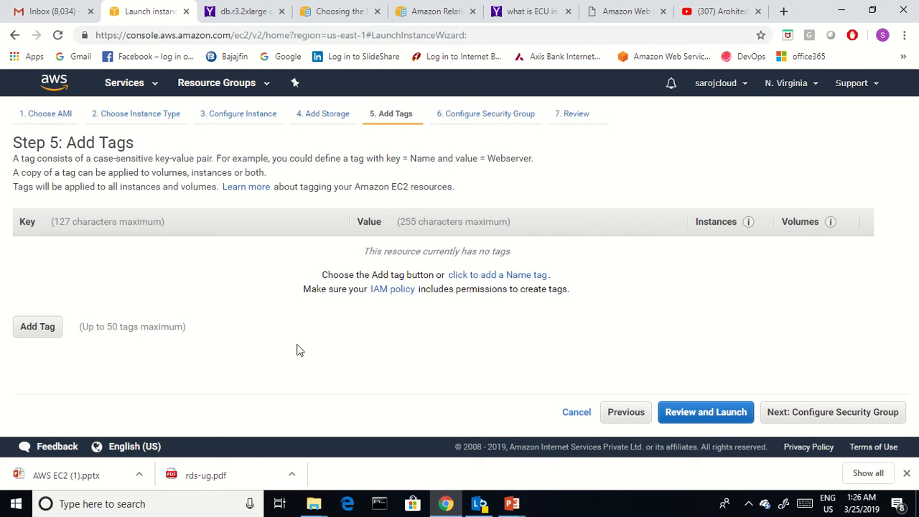
{"action": "left_click", "coordinate": [37, 327]}
{"action": "type", "text": "N"}
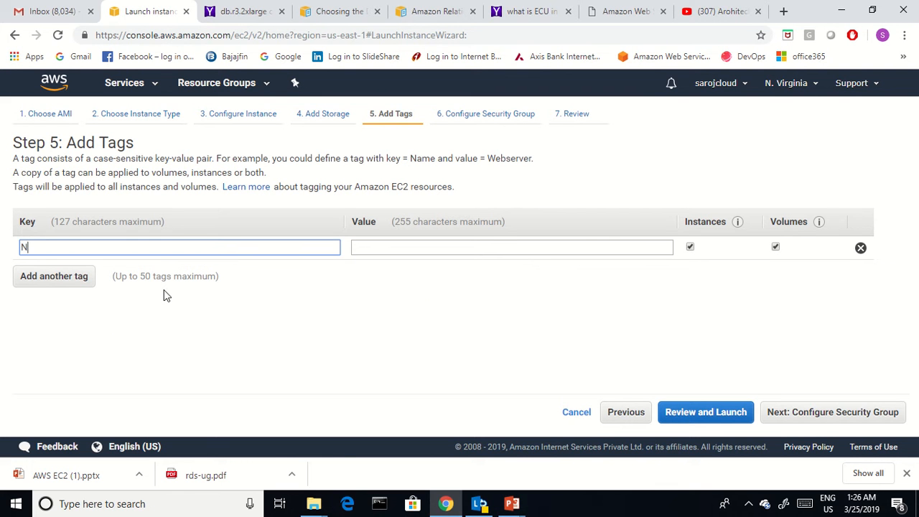
{"action": "type", "text": "ame"}
{"action": "key", "text": "Tab"}
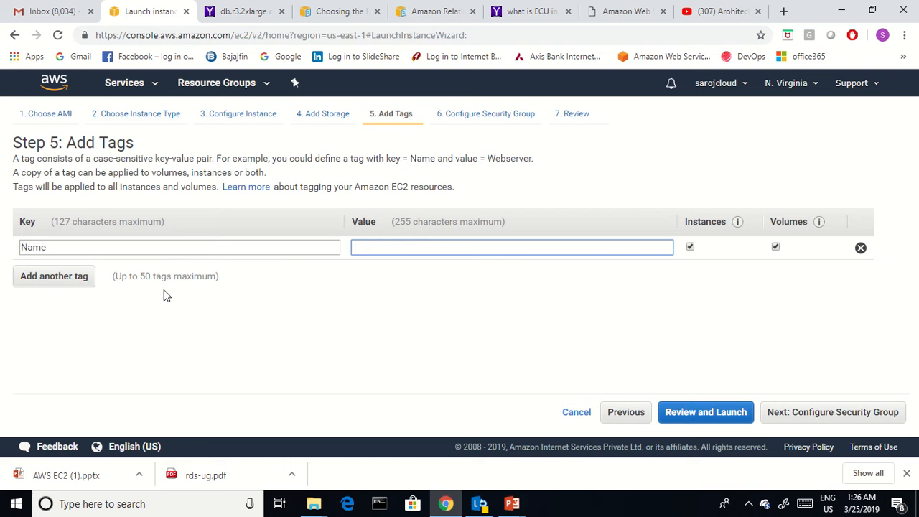
{"action": "type", "text": "Linuxvm1"}
{"action": "left_click", "coordinate": [867, 414]}
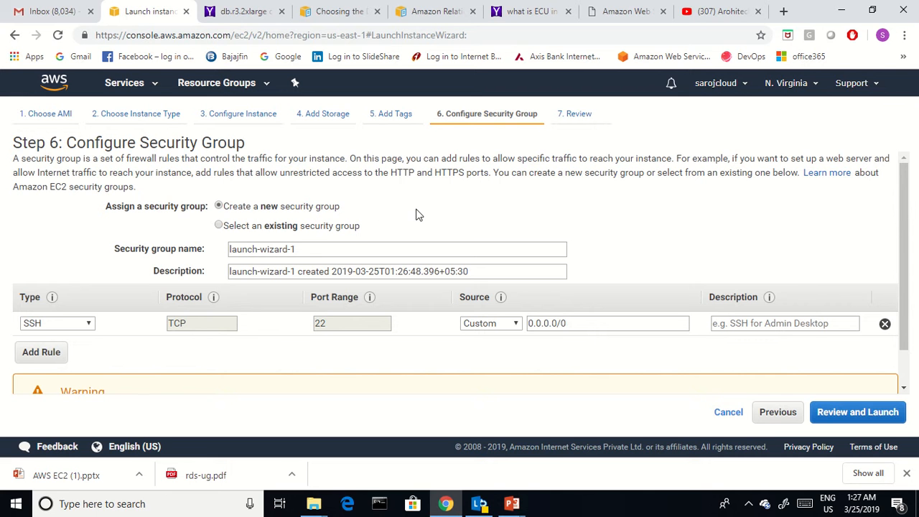
Try adding an HTTP rule to the new security group.
{"action": "scroll", "coordinate": [418, 214], "scroll_direction": "down", "scroll_amount": 1}
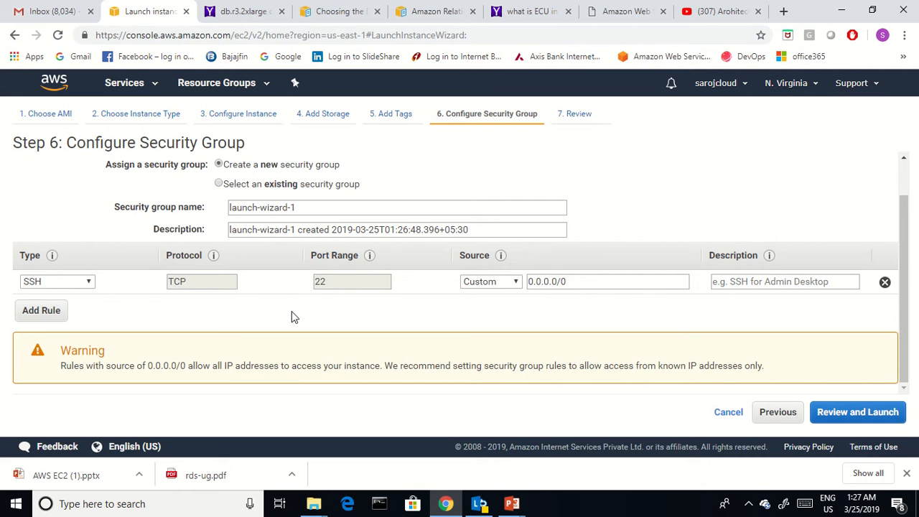
{"action": "left_click", "coordinate": [41, 314]}
{"action": "left_click", "coordinate": [72, 306]}
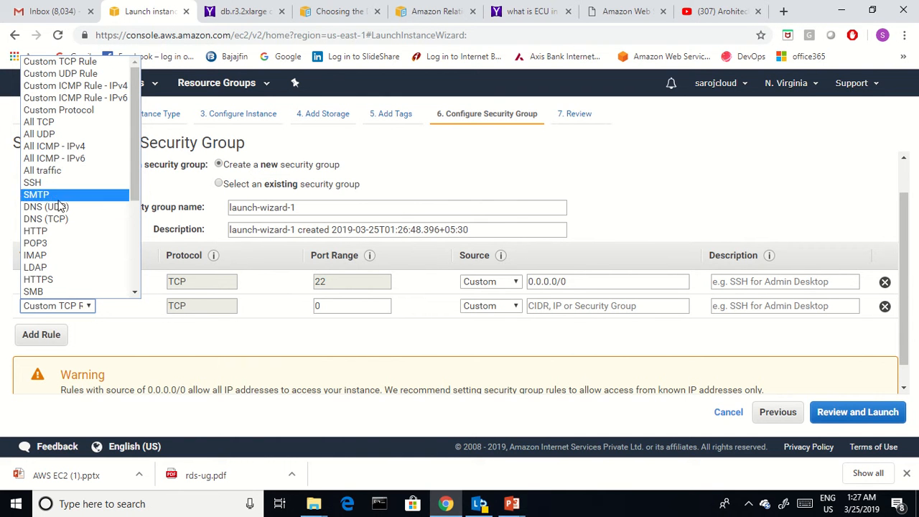
{"action": "left_click", "coordinate": [52, 232]}
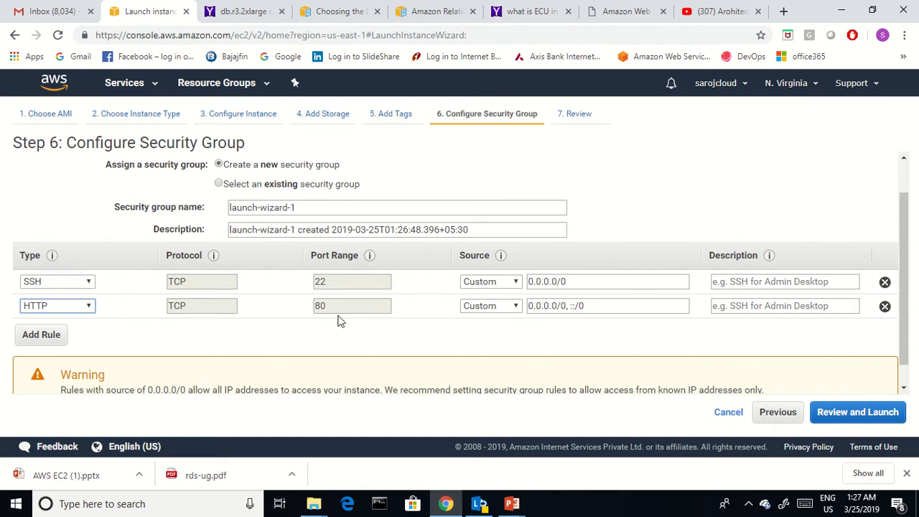
Add a third rule, look through the available rule types, and remove it together with the HTTP rule.
{"action": "left_click", "coordinate": [38, 336]}
{"action": "left_click", "coordinate": [50, 330]}
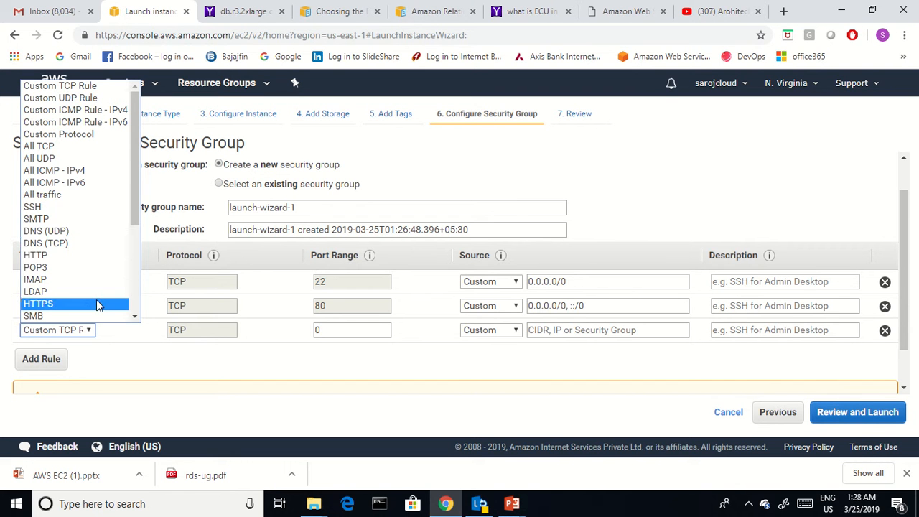
{"action": "scroll", "coordinate": [96, 298], "scroll_direction": "down", "scroll_amount": 4}
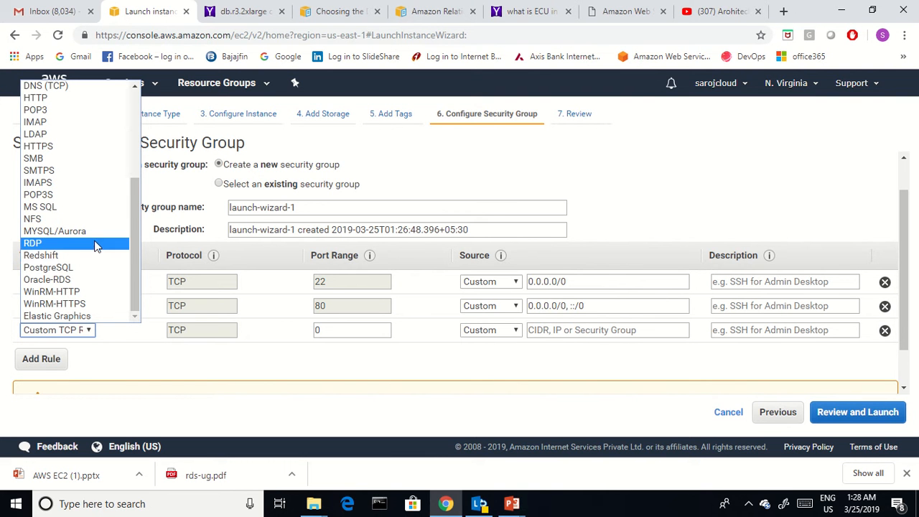
{"action": "scroll", "coordinate": [97, 247], "scroll_direction": "up", "scroll_amount": 5}
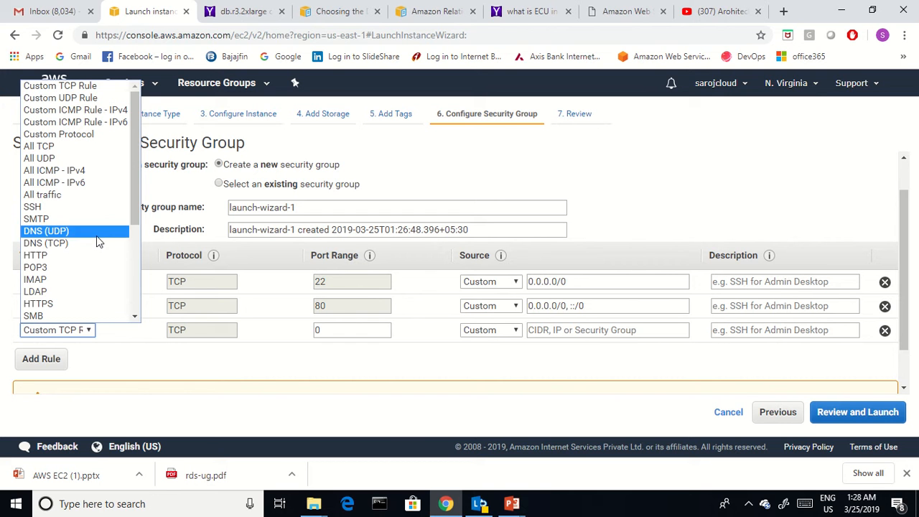
{"action": "left_click", "coordinate": [264, 359]}
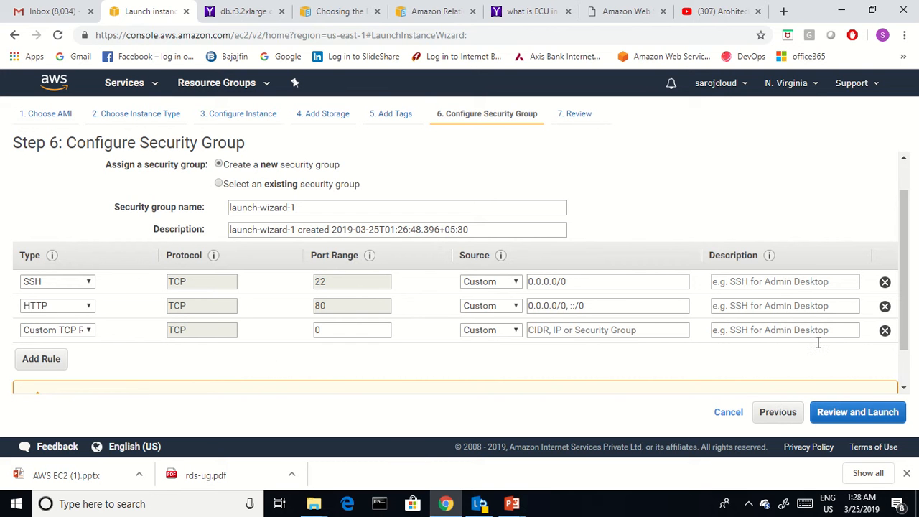
{"action": "left_click", "coordinate": [884, 331]}
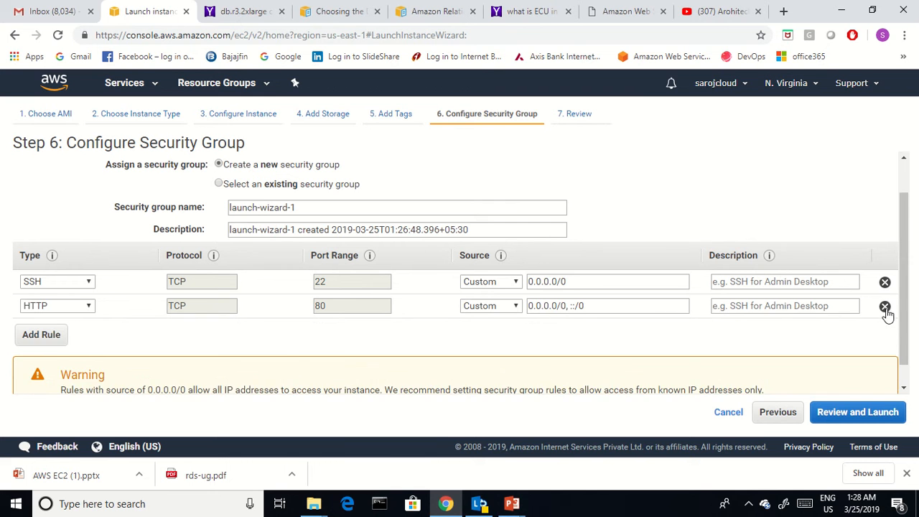
{"action": "left_click", "coordinate": [885, 307]}
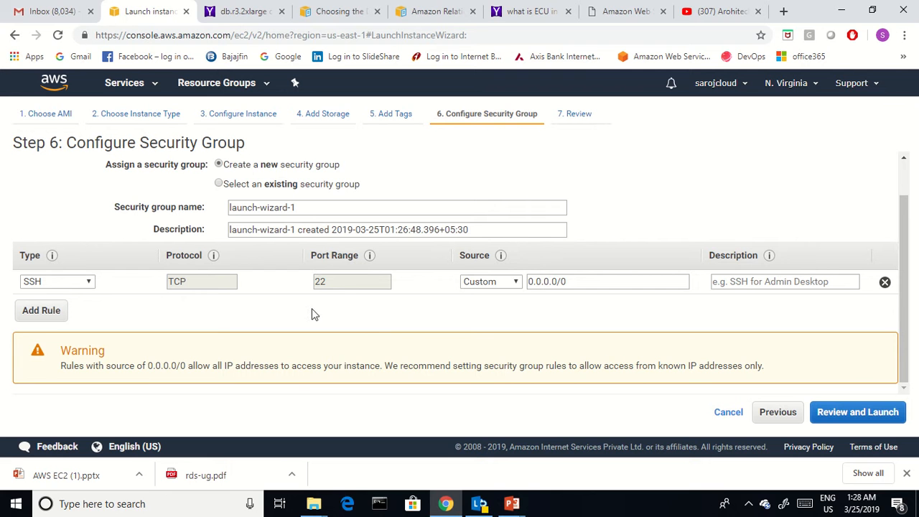
Set the SSH rule's source to Anywhere, leave its description empty and proceed to the launch review.
{"action": "left_click", "coordinate": [501, 282]}
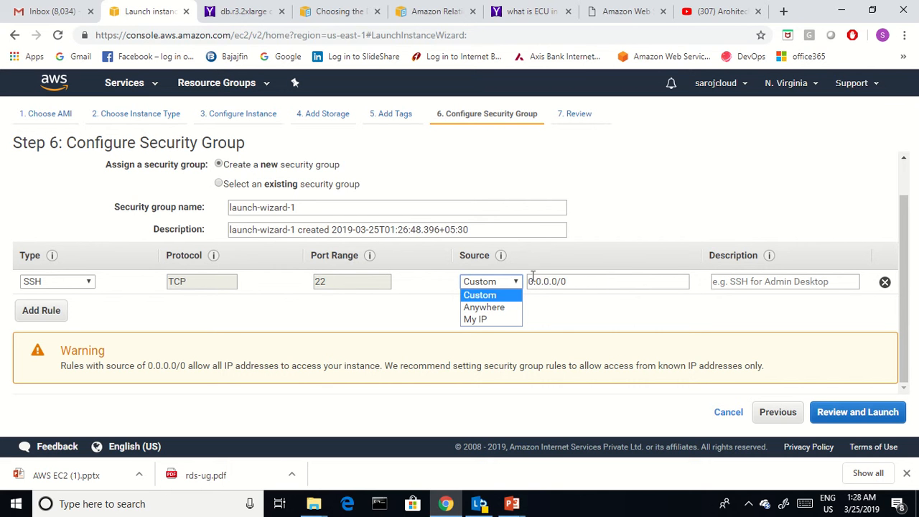
{"action": "left_click", "coordinate": [501, 308]}
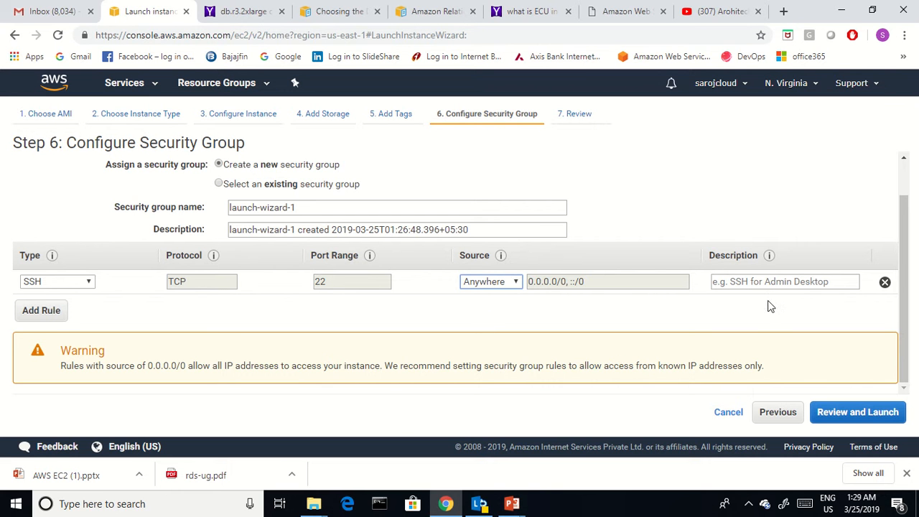
{"action": "left_click", "coordinate": [732, 283]}
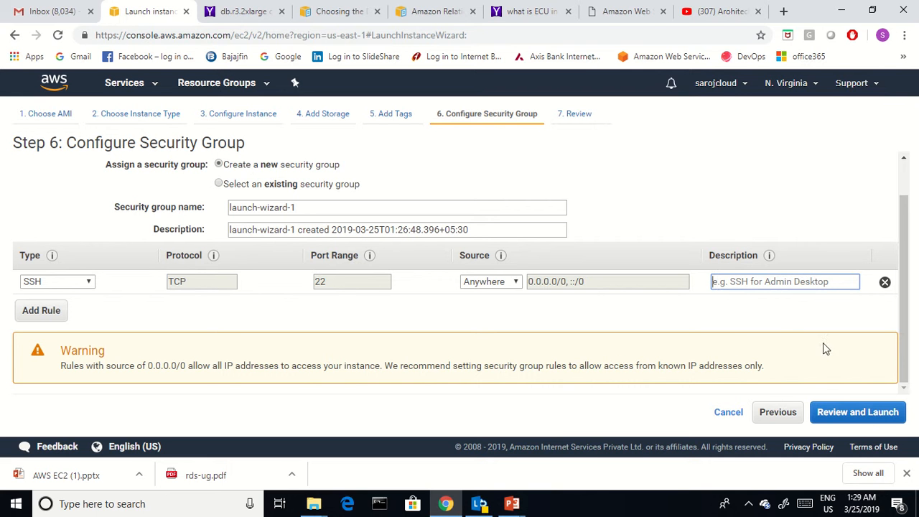
{"action": "left_click", "coordinate": [864, 416]}
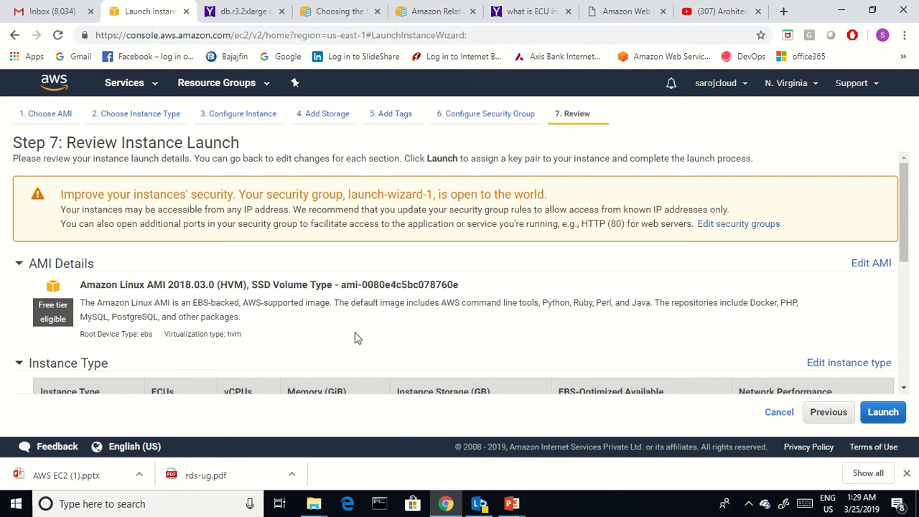
Review the launch summary, examining the AMI details, instance type and security group rules.
{"action": "scroll", "coordinate": [355, 335], "scroll_direction": "down", "scroll_amount": 2}
{"action": "scroll", "coordinate": [355, 273], "scroll_direction": "up", "scroll_amount": 2}
{"action": "scroll", "coordinate": [474, 304], "scroll_direction": "down", "scroll_amount": 5}
{"action": "scroll", "coordinate": [468, 307], "scroll_direction": "down", "scroll_amount": 1}
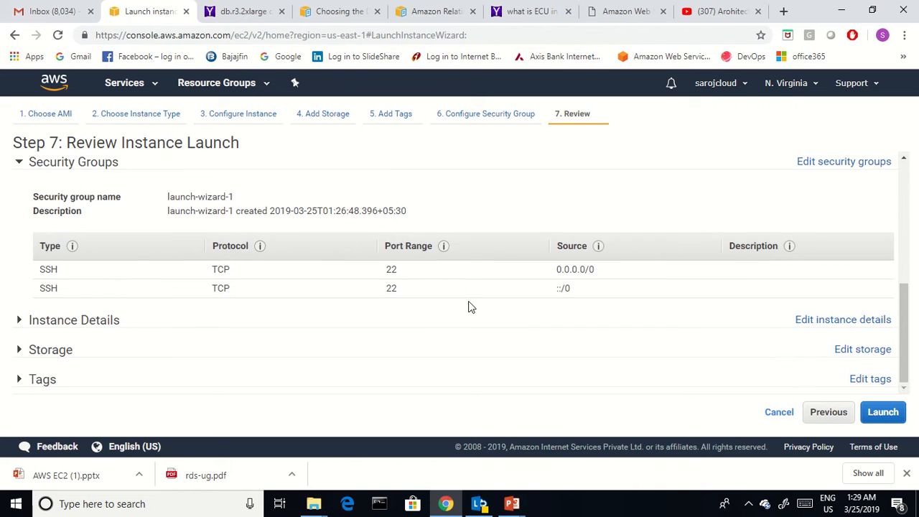
{"action": "scroll", "coordinate": [468, 307], "scroll_direction": "up", "scroll_amount": 2}
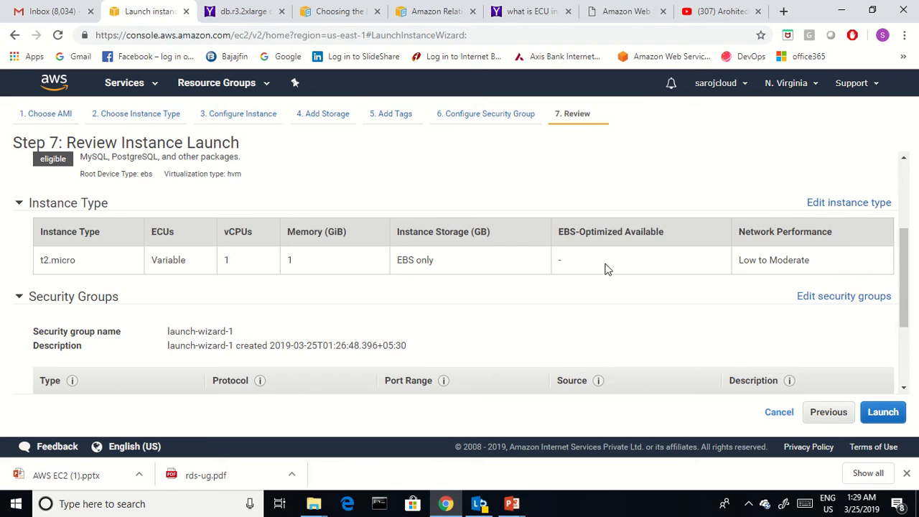
{"action": "scroll", "coordinate": [617, 293], "scroll_direction": "down", "scroll_amount": 1}
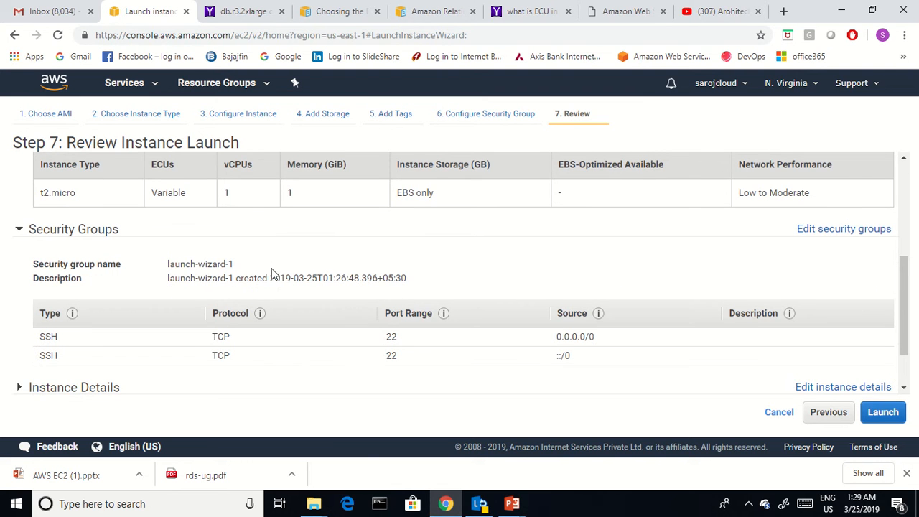
{"action": "scroll", "coordinate": [273, 274], "scroll_direction": "down", "scroll_amount": 1}
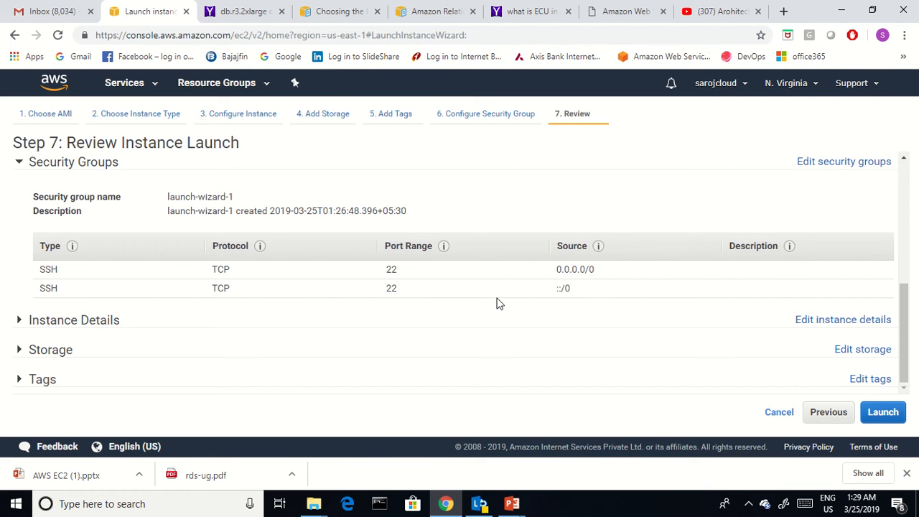
{"action": "scroll", "coordinate": [510, 307], "scroll_direction": "up", "scroll_amount": 10}
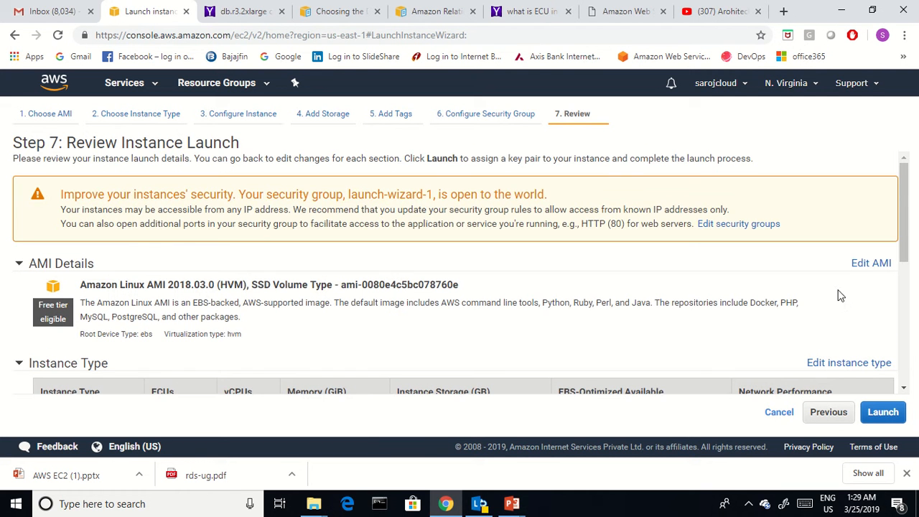
Start the launch, create a new key pair named key1 and download its private key file.
{"action": "left_click", "coordinate": [879, 414]}
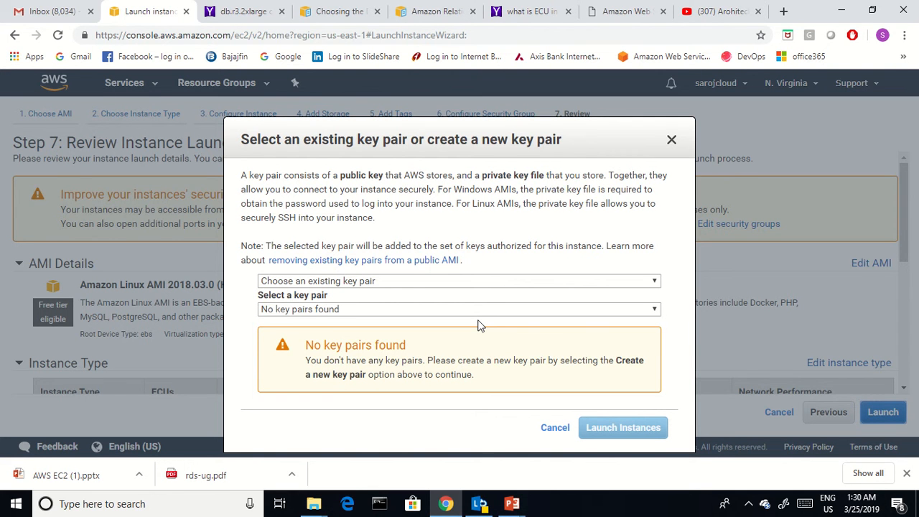
{"action": "left_click", "coordinate": [349, 283]}
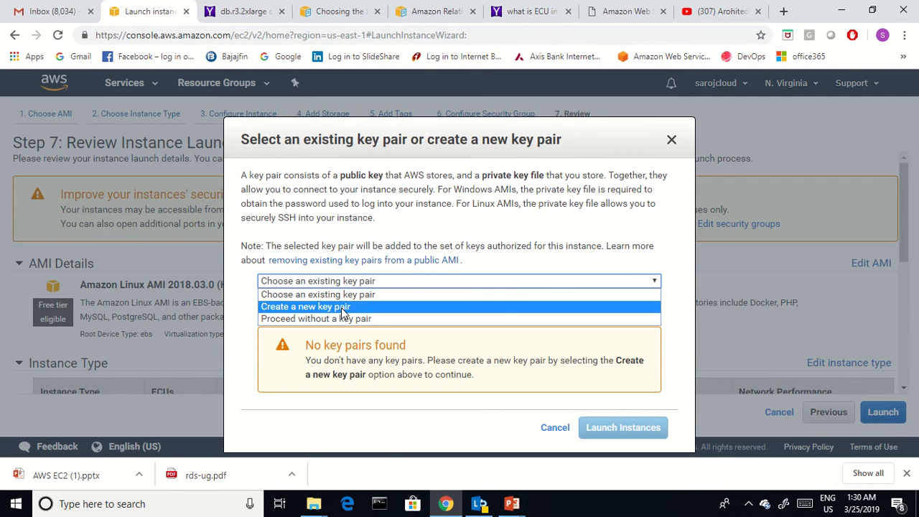
{"action": "left_click", "coordinate": [341, 307]}
{"action": "left_click", "coordinate": [313, 308]}
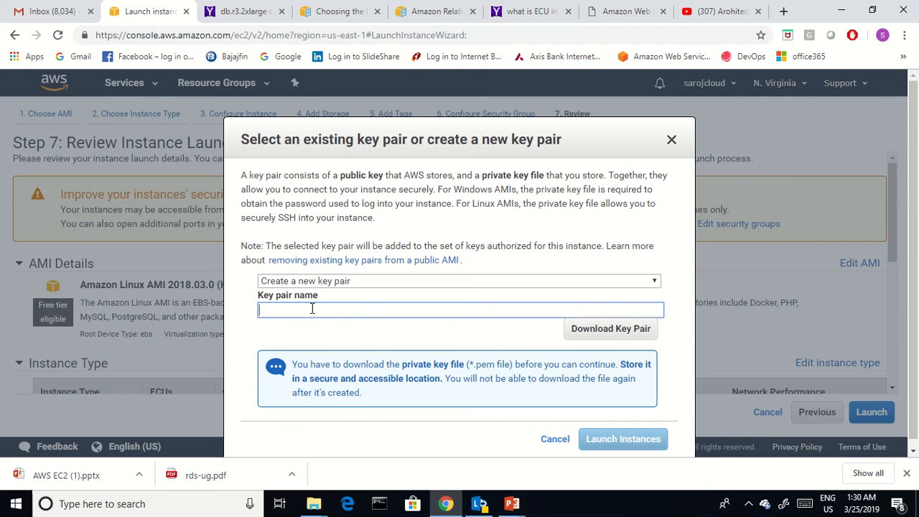
{"action": "type", "text": "Tsst"}
{"action": "key", "text": "BackSpace"}
{"action": "key", "text": "BackSpace"}
{"action": "key", "text": "BackSpace"}
{"action": "key", "text": "BackSpace"}
{"action": "type", "text": "key1"}
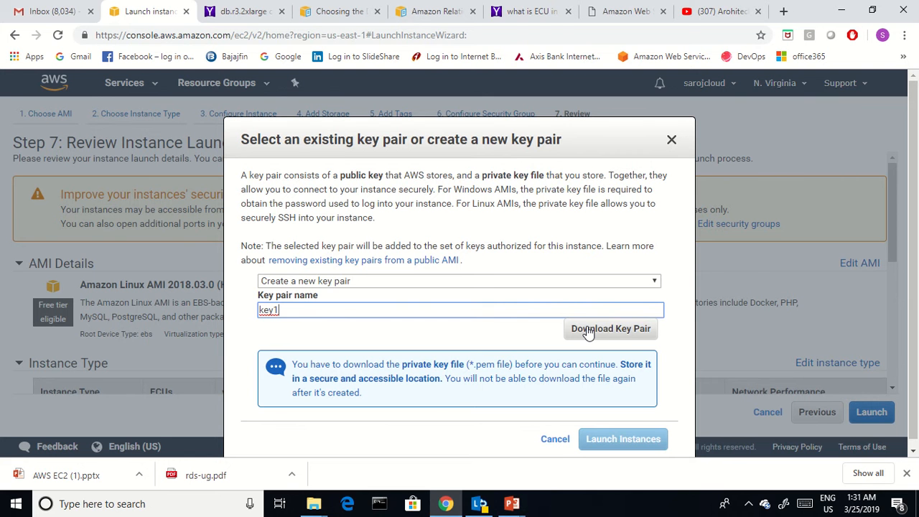
{"action": "left_click", "coordinate": [588, 332]}
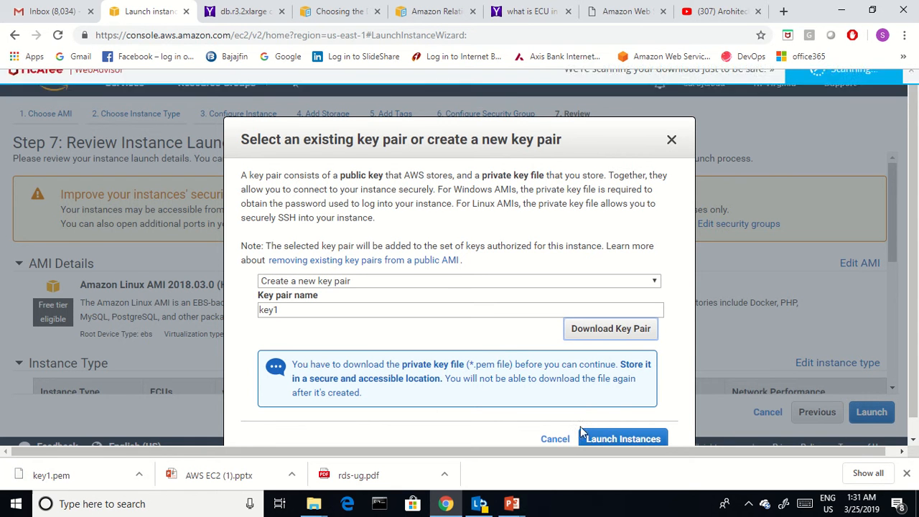
Launch the instance and refresh the instances list to check its state.
{"action": "left_click", "coordinate": [623, 420]}
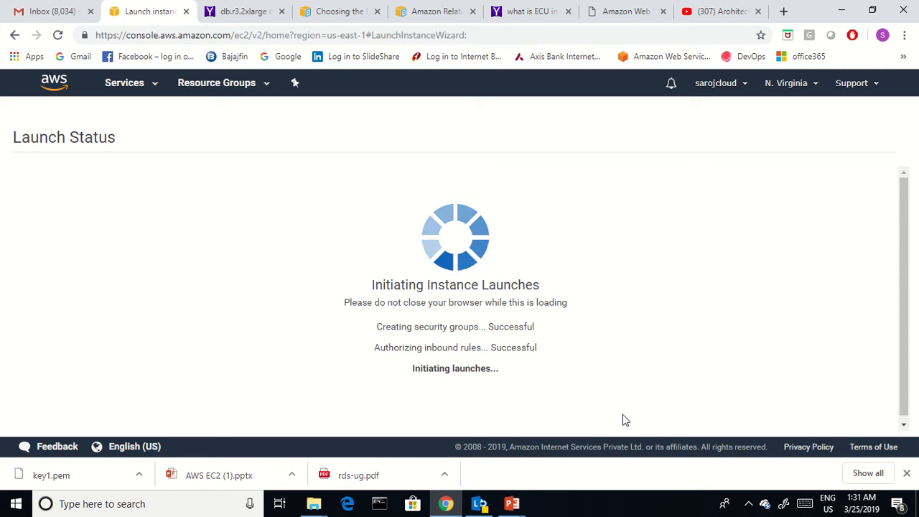
{"action": "scroll", "coordinate": [711, 320], "scroll_direction": "down", "scroll_amount": 2}
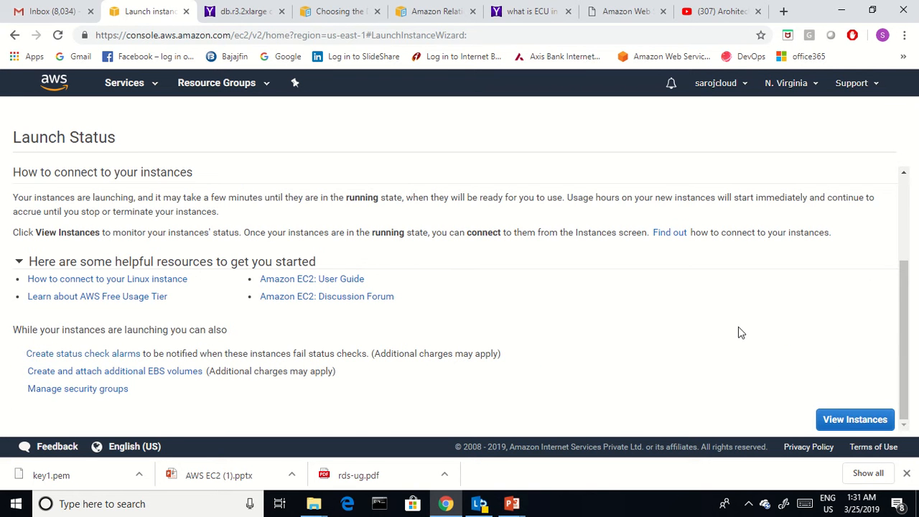
{"action": "left_click", "coordinate": [882, 419]}
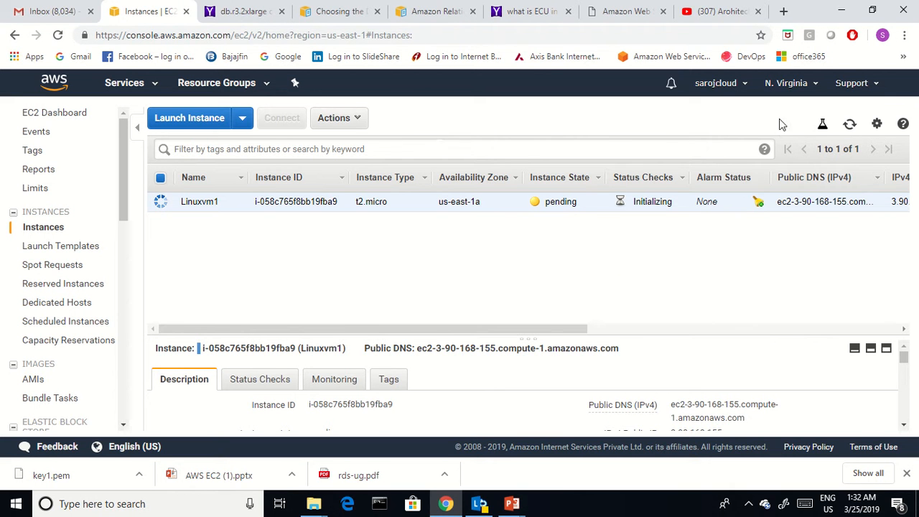
{"action": "left_click", "coordinate": [849, 125]}
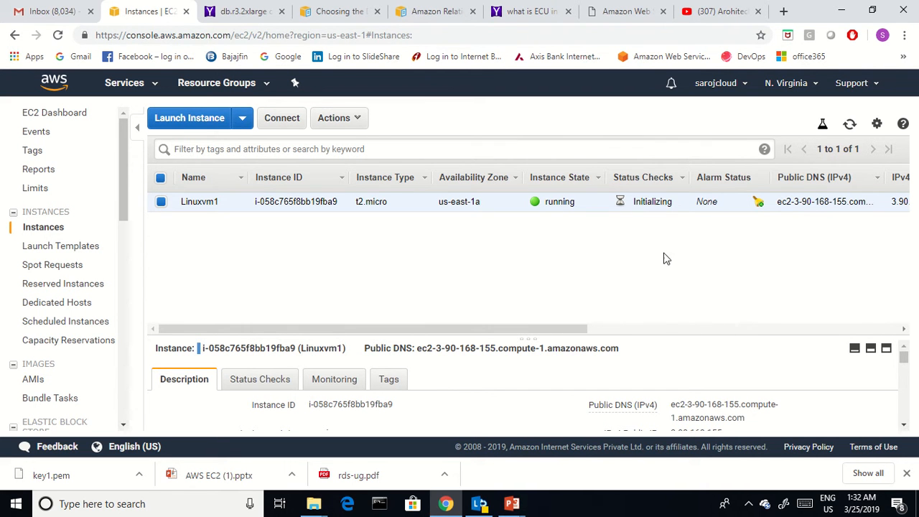
{"action": "left_click_drag", "start_coordinate": [587, 317], "coordinate": [422, 316]}
{"action": "key", "text": "super+d"}
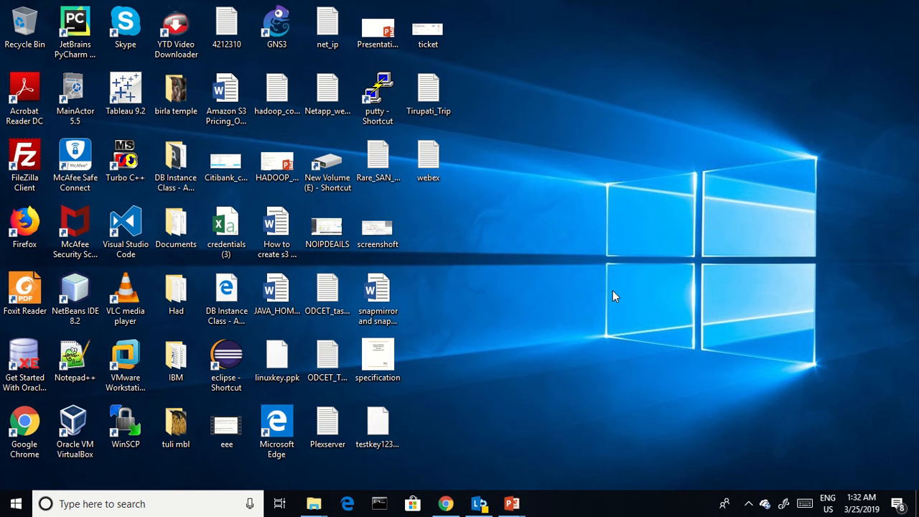
{"action": "key", "text": "super+d"}
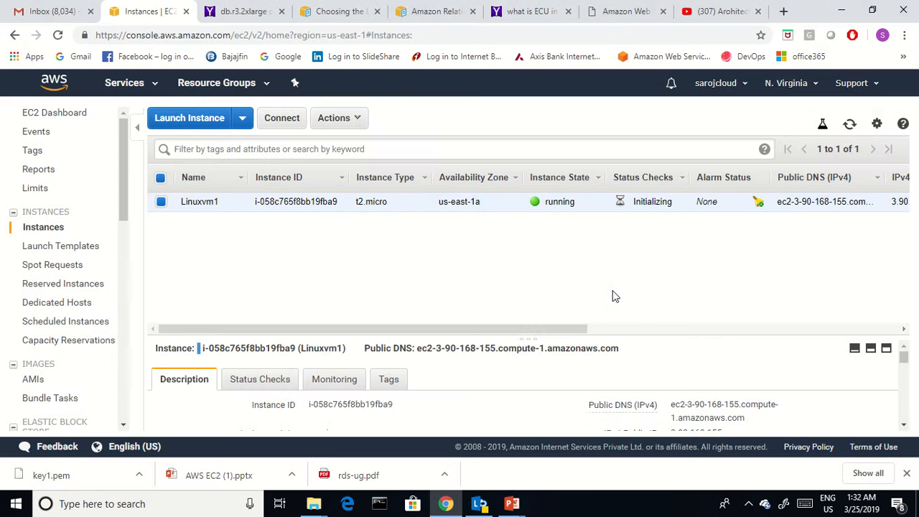
{"action": "key", "text": "super+d"}
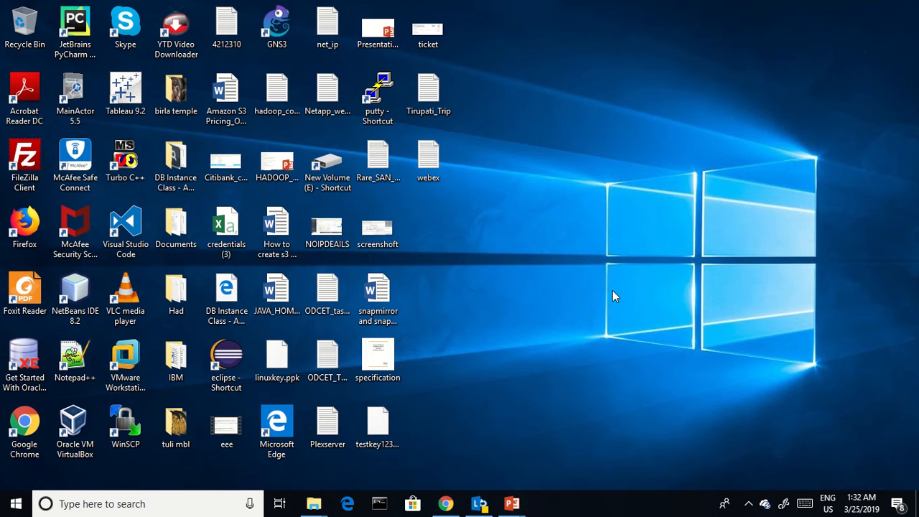
{"action": "key", "text": "super+d"}
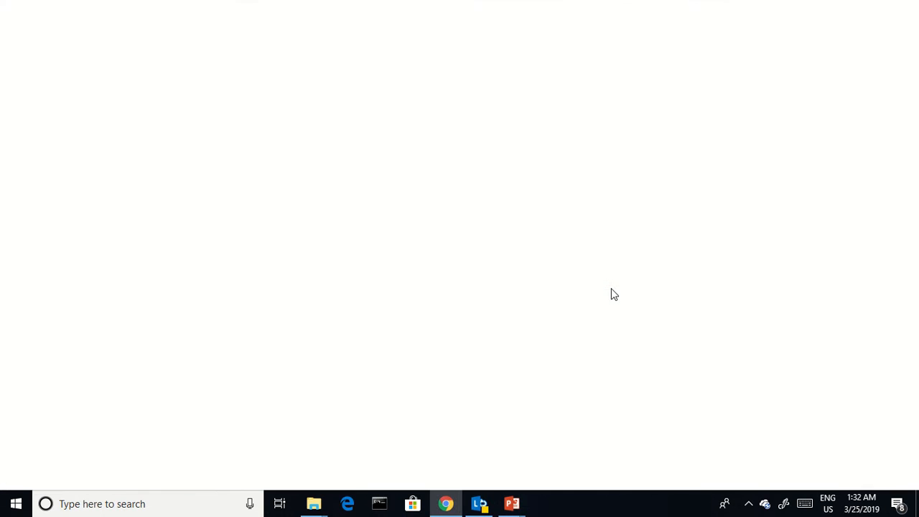
{"action": "key", "text": "super+d"}
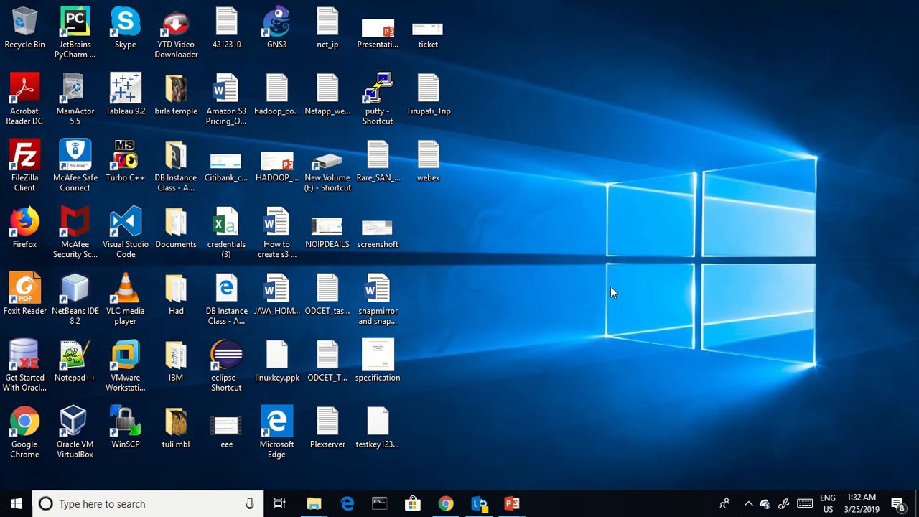
Switch to Chrome, open google.com in a new tab and search for putty.
{"action": "left_click", "coordinate": [446, 503]}
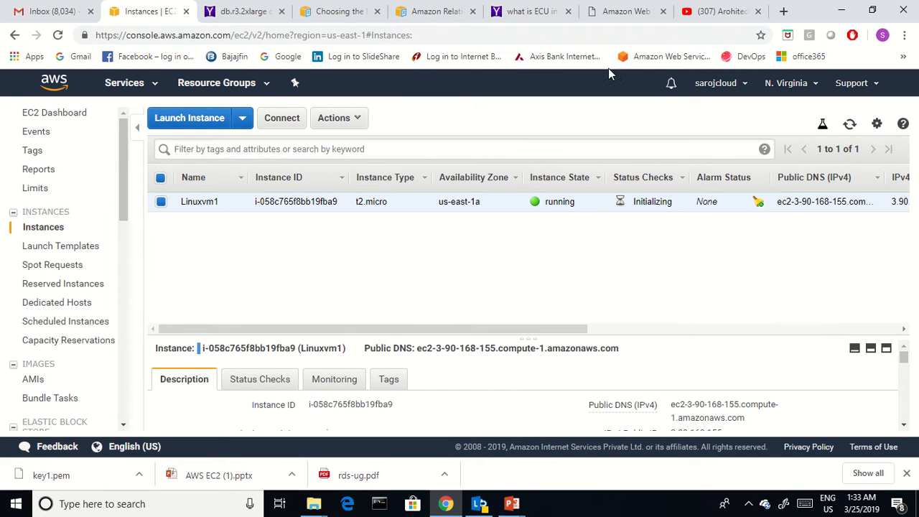
{"action": "left_click", "coordinate": [783, 11]}
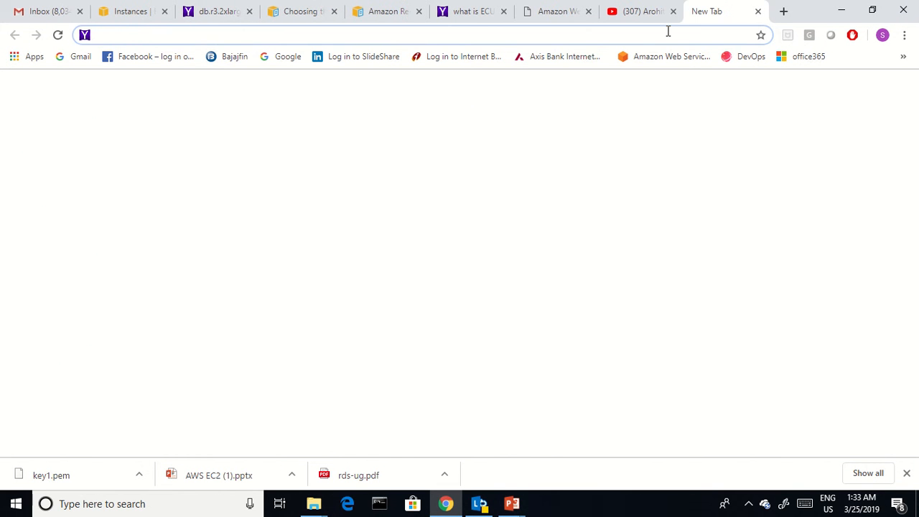
{"action": "type", "text": "google.com"}
{"action": "key", "text": "Return"}
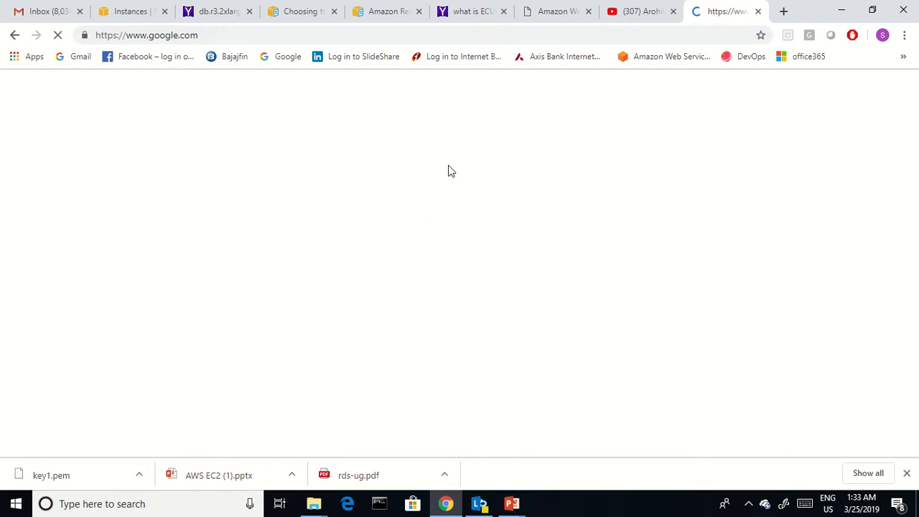
{"action": "type", "text": "putty"}
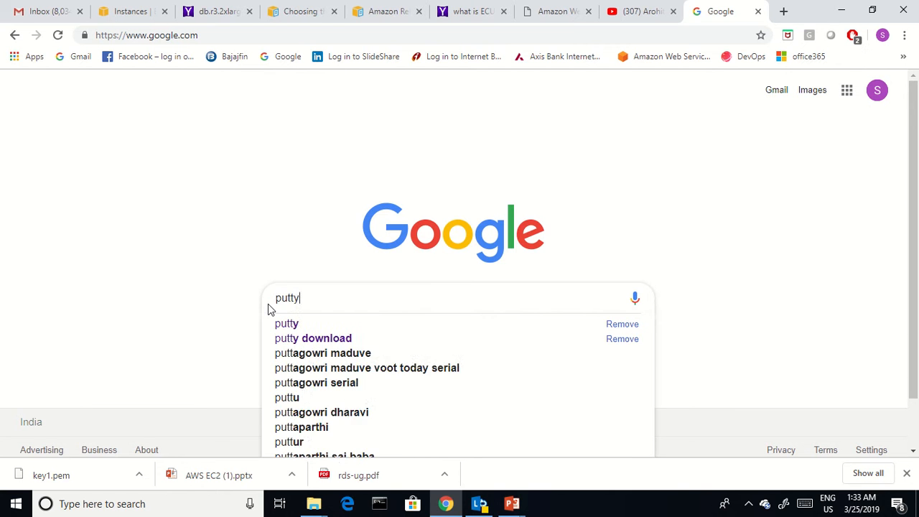
{"action": "key", "text": "Return"}
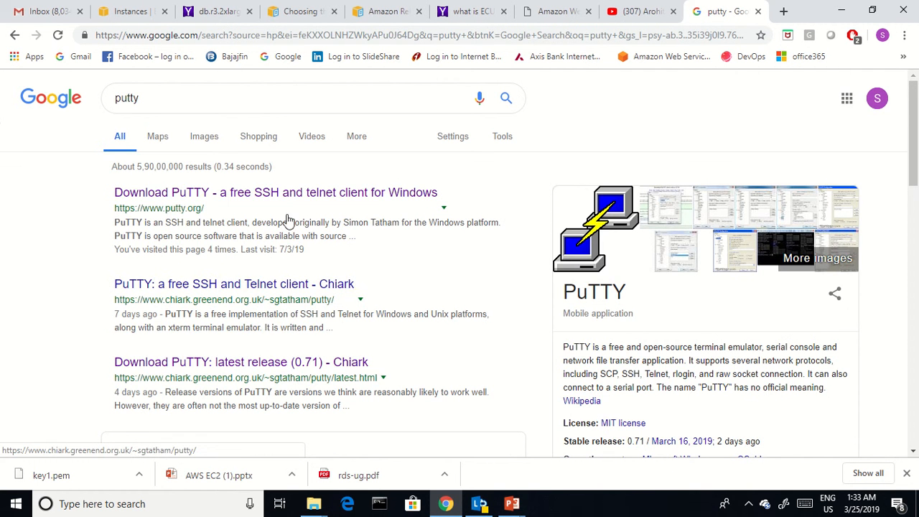
Open the PuTTY download page from the putty.org result and examine the alternative binary files, including putty.exe and puttygen.exe.
{"action": "left_click", "coordinate": [279, 199]}
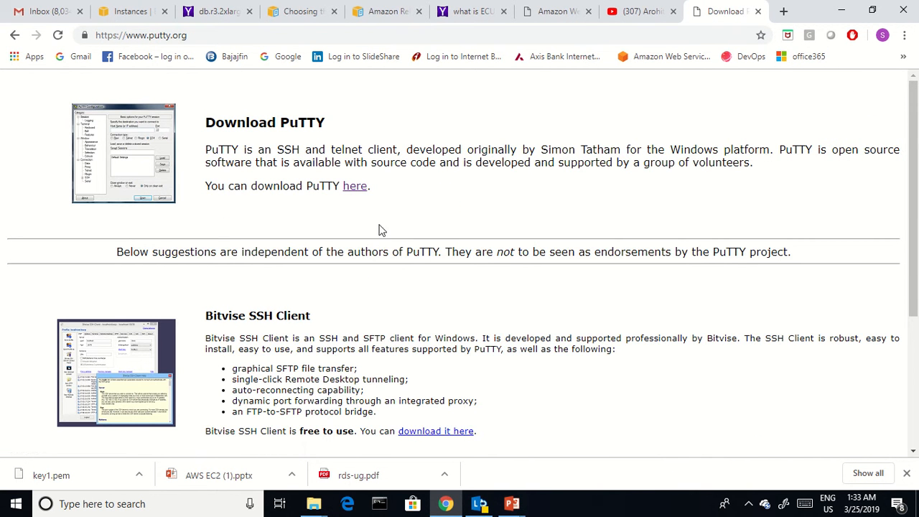
{"action": "left_click", "coordinate": [355, 188]}
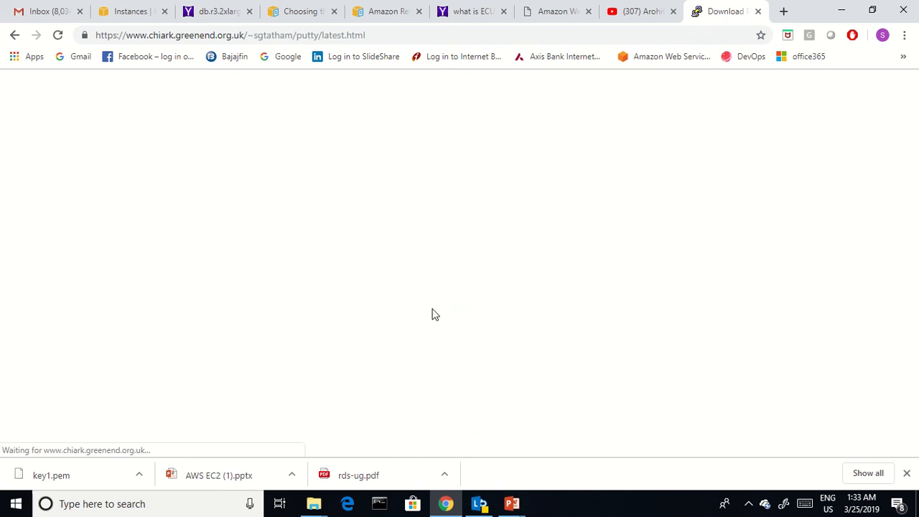
{"action": "scroll", "coordinate": [461, 327], "scroll_direction": "down", "scroll_amount": 3}
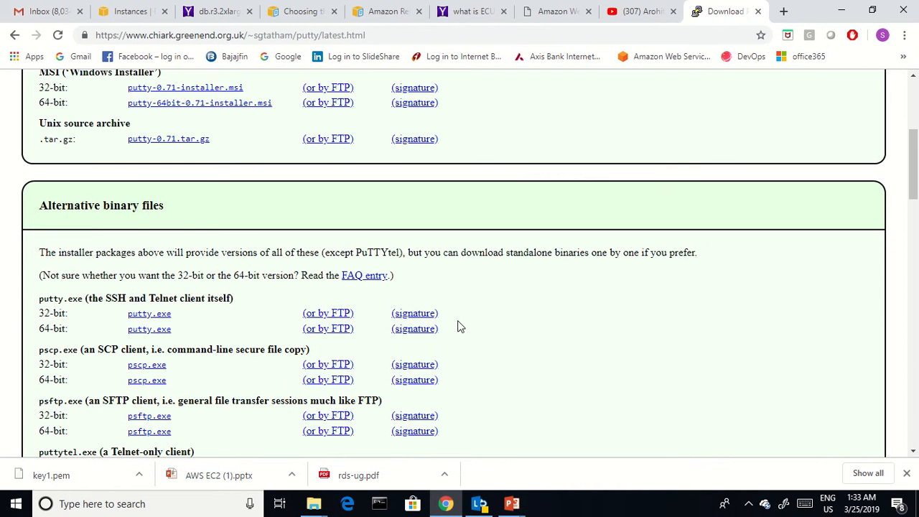
{"action": "scroll", "coordinate": [461, 326], "scroll_direction": "down", "scroll_amount": 5}
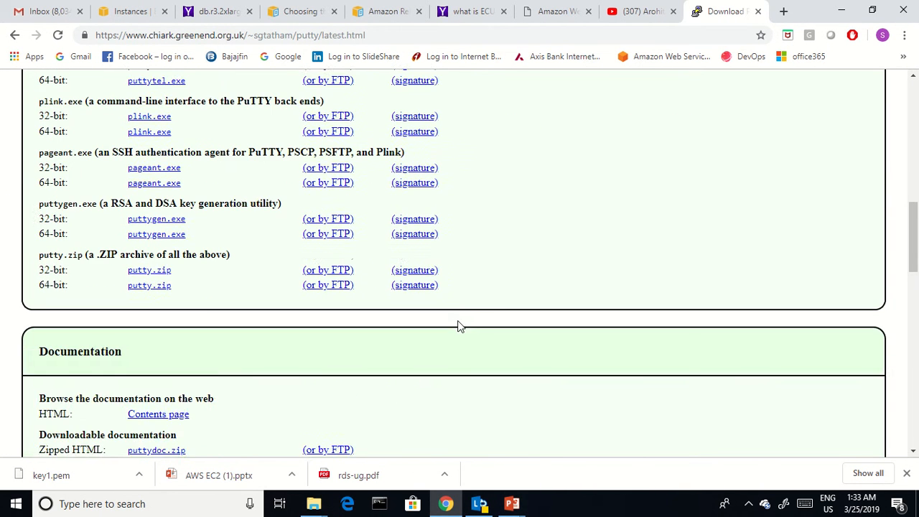
{"action": "scroll", "coordinate": [457, 325], "scroll_direction": "up", "scroll_amount": 1}
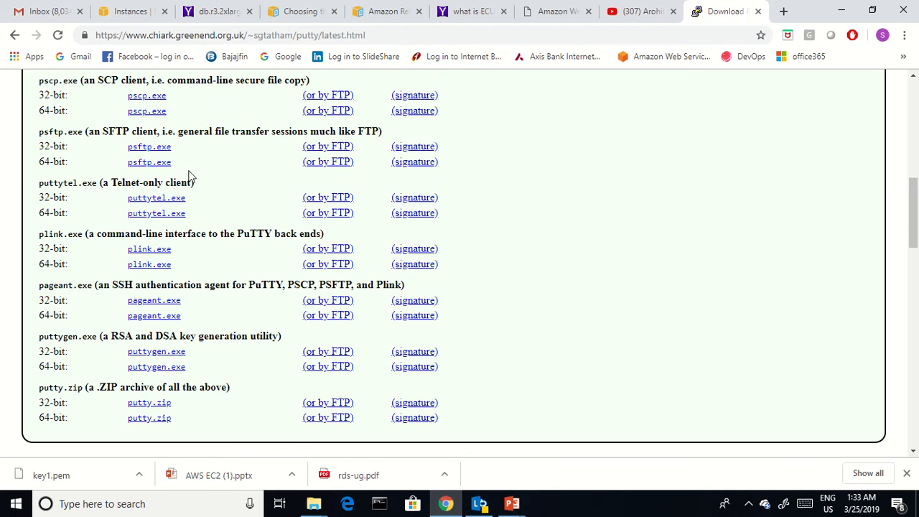
Start PuTTY from its desktop shortcut to view the session options, close it and return to the download page.
{"action": "key", "text": "super+d"}
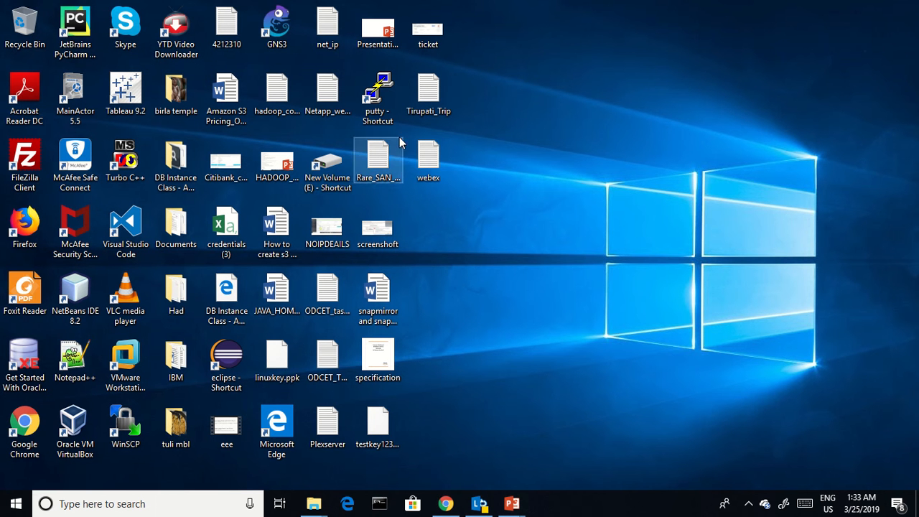
{"action": "double_click", "coordinate": [377, 92]}
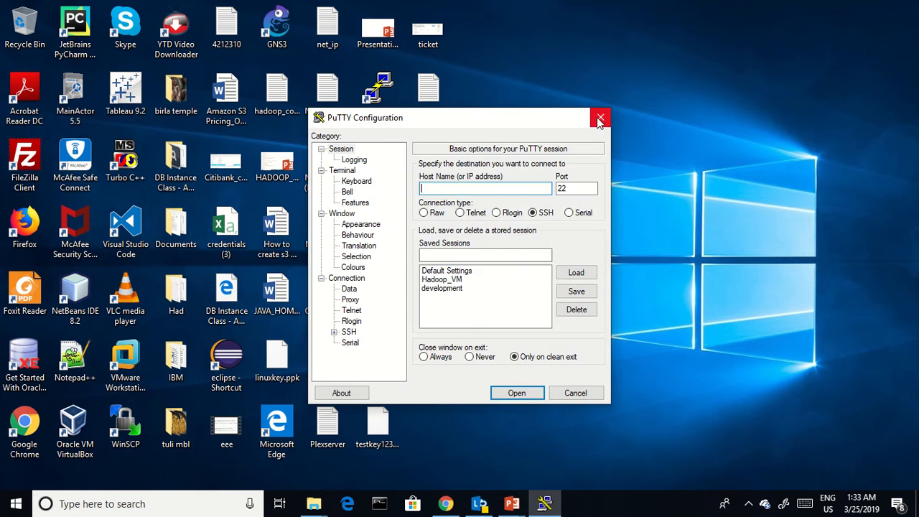
{"action": "left_click", "coordinate": [602, 118]}
{"action": "key", "text": "alt+Tab"}
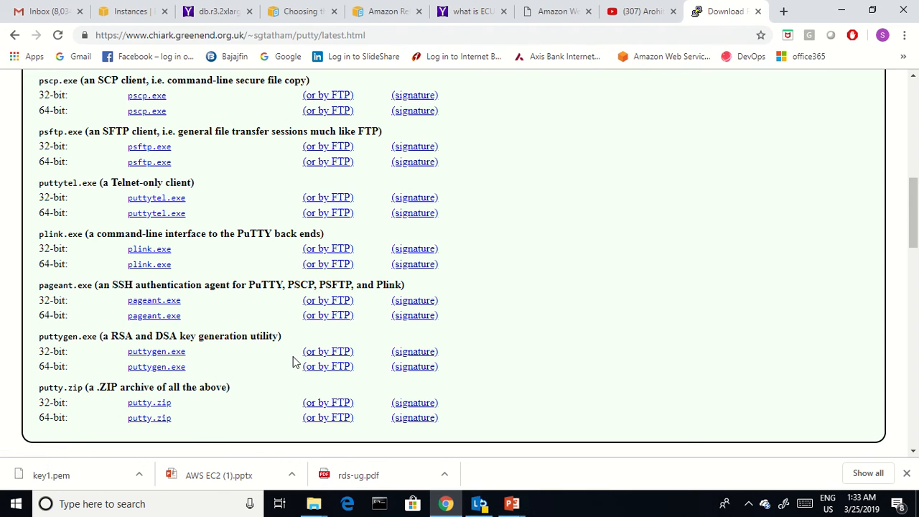
Switch to File Explorer and locate the puttygen (2) application in the Downloads folder.
{"action": "key", "text": "super+d"}
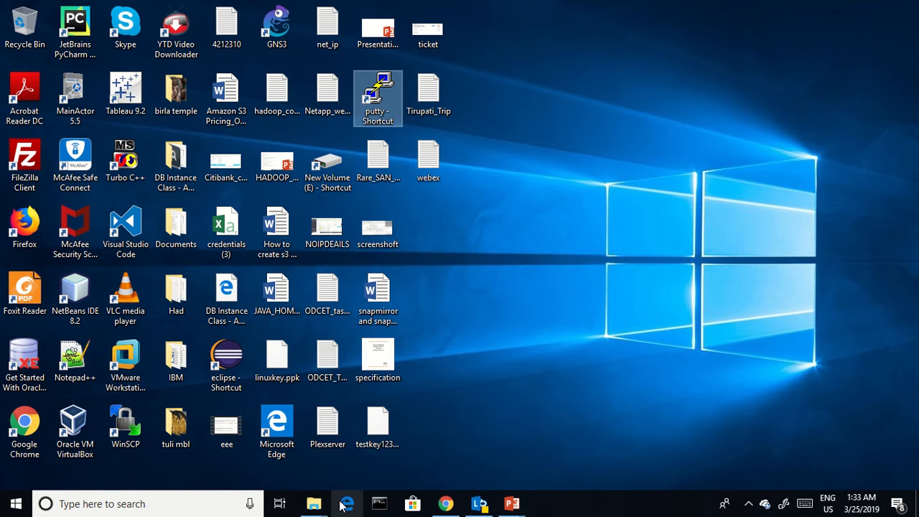
{"action": "mouse_move", "coordinate": [314, 503]}
{"action": "left_click", "coordinate": [273, 467]}
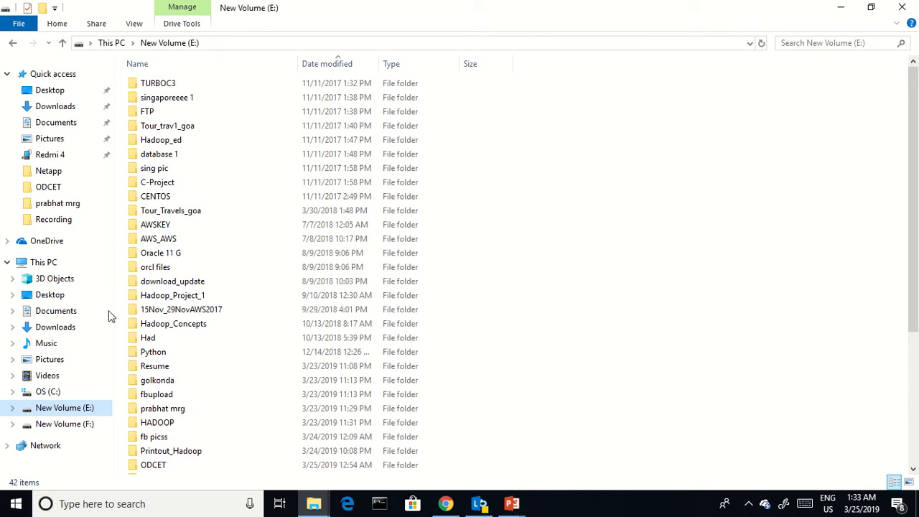
{"action": "left_click", "coordinate": [65, 106]}
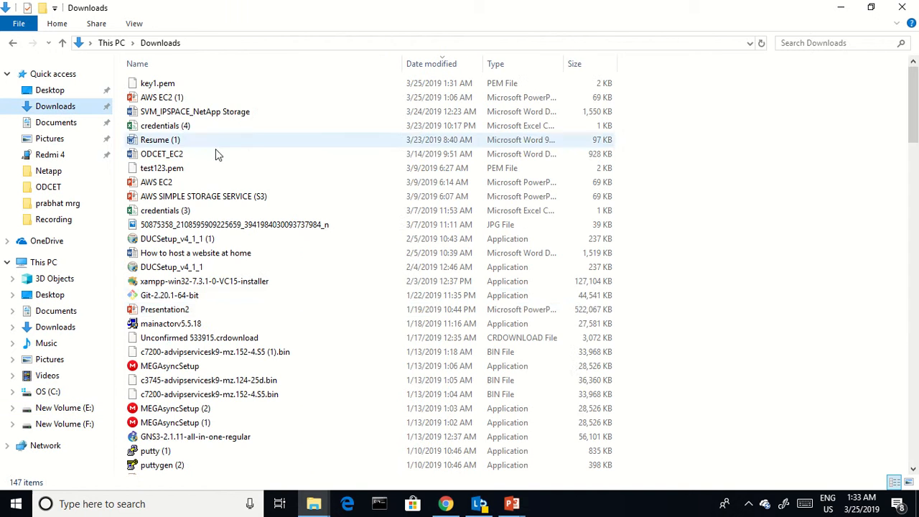
{"action": "scroll", "coordinate": [201, 318], "scroll_direction": "down", "scroll_amount": 2}
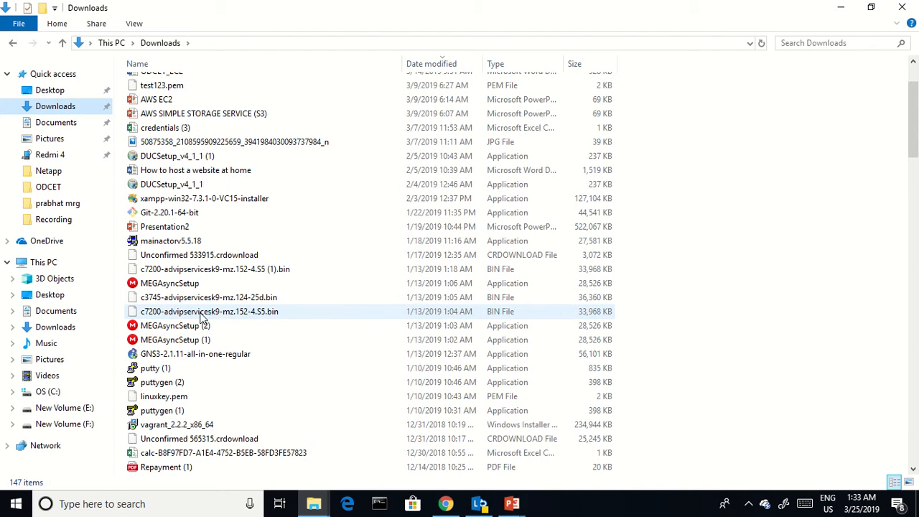
{"action": "left_click", "coordinate": [175, 382]}
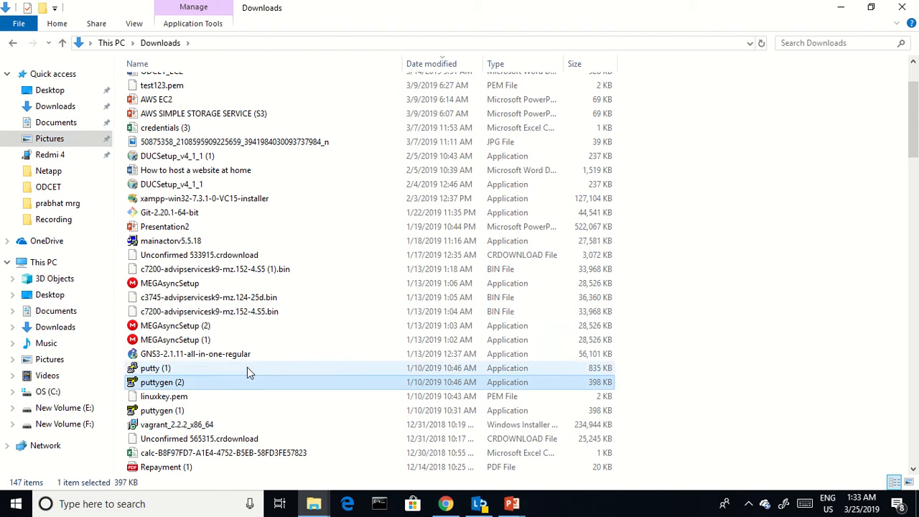
Return to the PuTTY download page in Chrome and look over the standalone binaries again.
{"action": "key", "text": "super+d"}
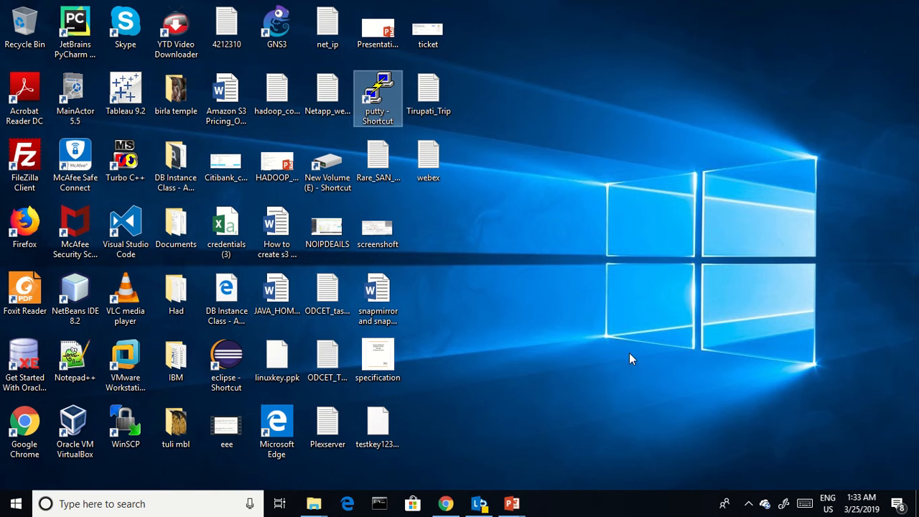
{"action": "left_click", "coordinate": [445, 504]}
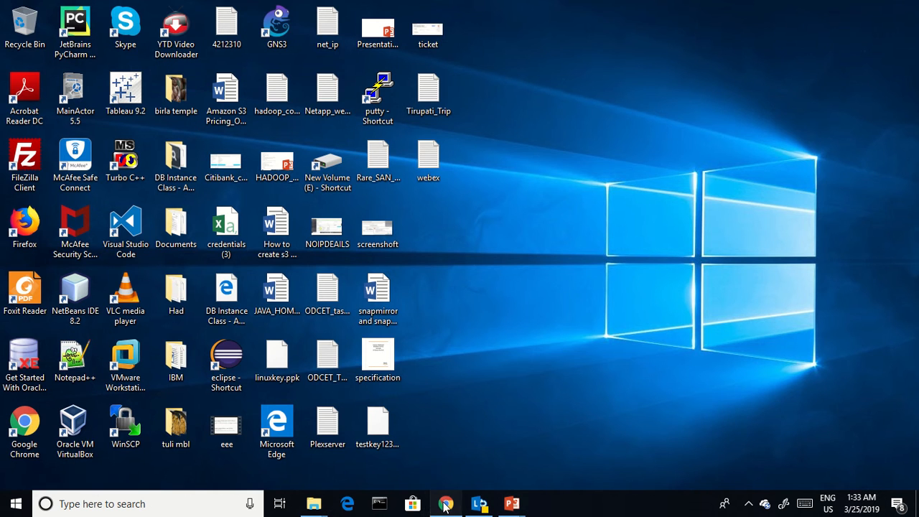
{"action": "scroll", "coordinate": [541, 334], "scroll_direction": "up", "scroll_amount": 4}
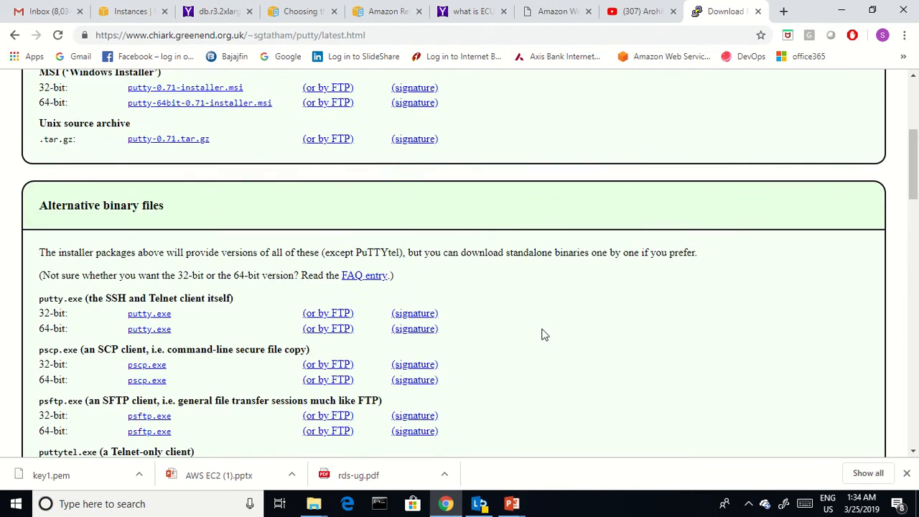
{"action": "scroll", "coordinate": [542, 334], "scroll_direction": "down", "scroll_amount": 5}
{"action": "key", "text": "super+d"}
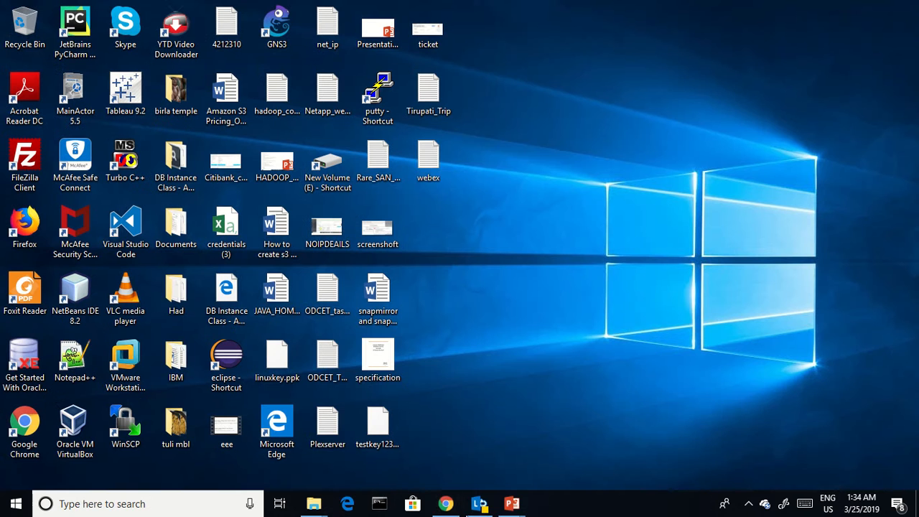
{"action": "left_click", "coordinate": [445, 504]}
{"action": "scroll", "coordinate": [489, 173], "scroll_direction": "up", "scroll_amount": 4}
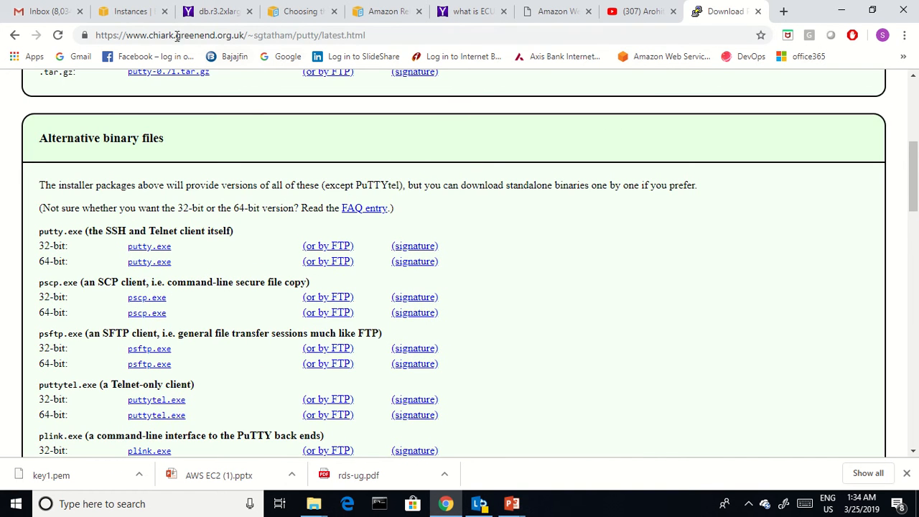
Go back to the EC2 instances list and refresh it to check Linuxvm1's status.
{"action": "left_click", "coordinate": [129, 12]}
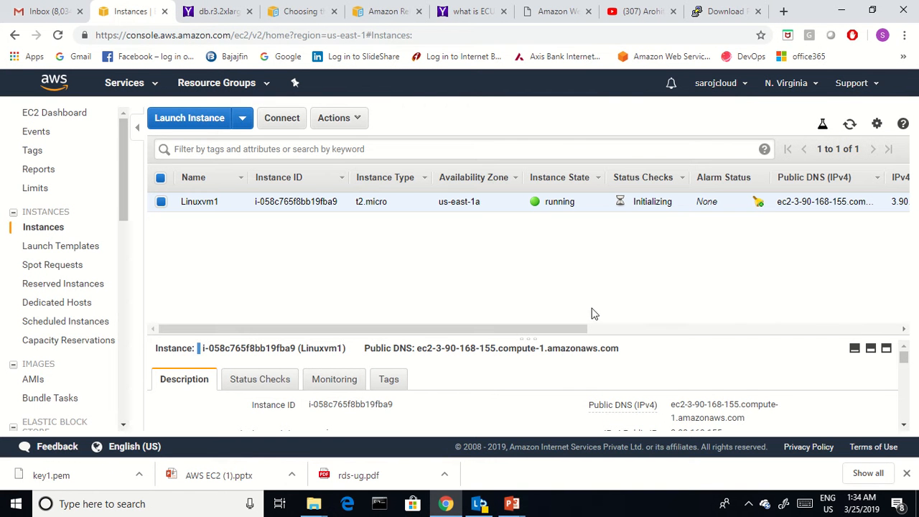
{"action": "left_click", "coordinate": [850, 125]}
{"action": "left_click", "coordinate": [446, 503]}
{"action": "key", "text": "alt+Tab"}
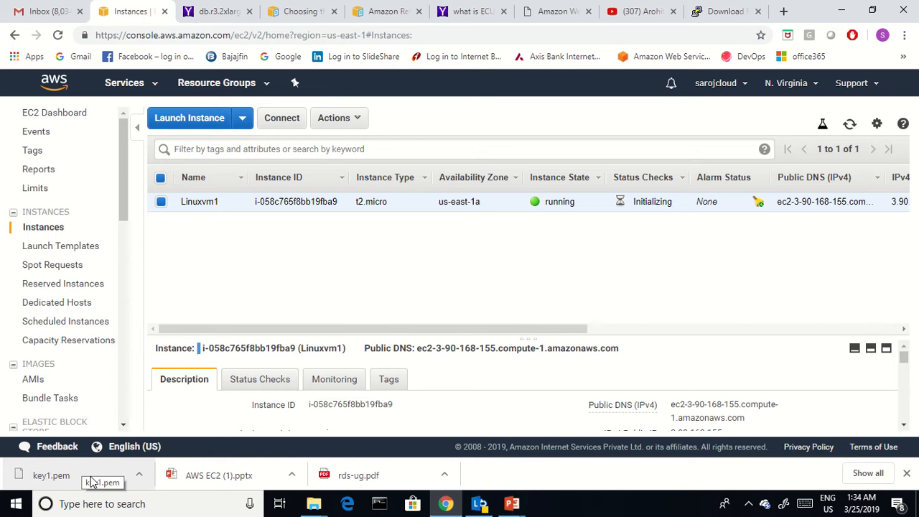
Switch to the Downloads folder in File Explorer and launch PuTTY Key Generator from puttygen (1).
{"action": "key", "text": "super+d"}
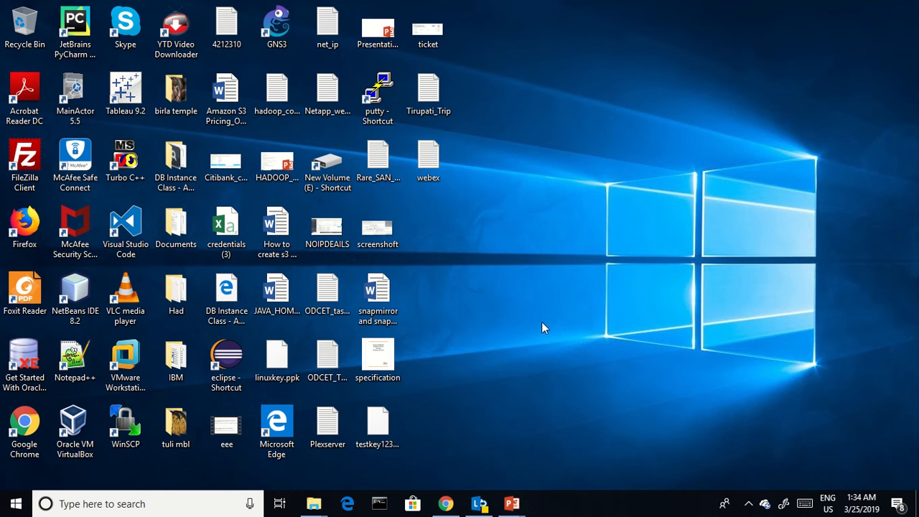
{"action": "left_click", "coordinate": [318, 500]}
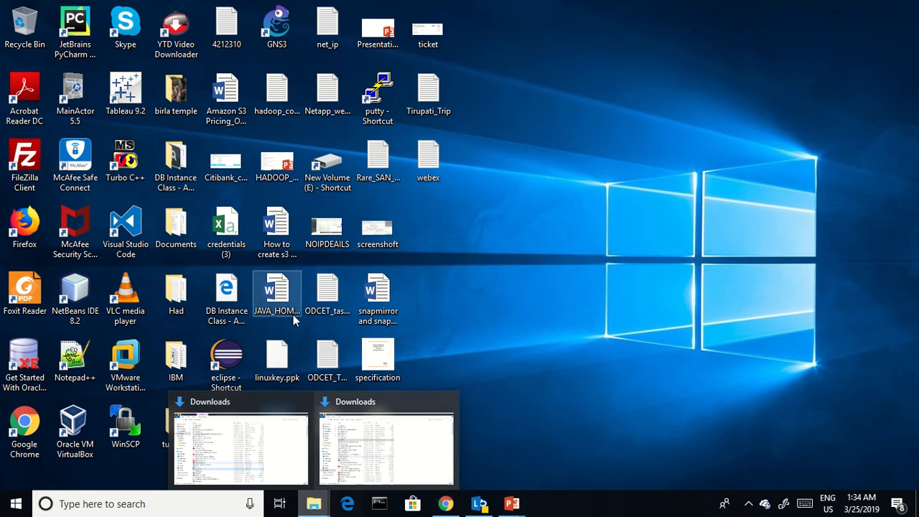
{"action": "left_click", "coordinate": [365, 454]}
{"action": "scroll", "coordinate": [190, 428], "scroll_direction": "down", "scroll_amount": 1}
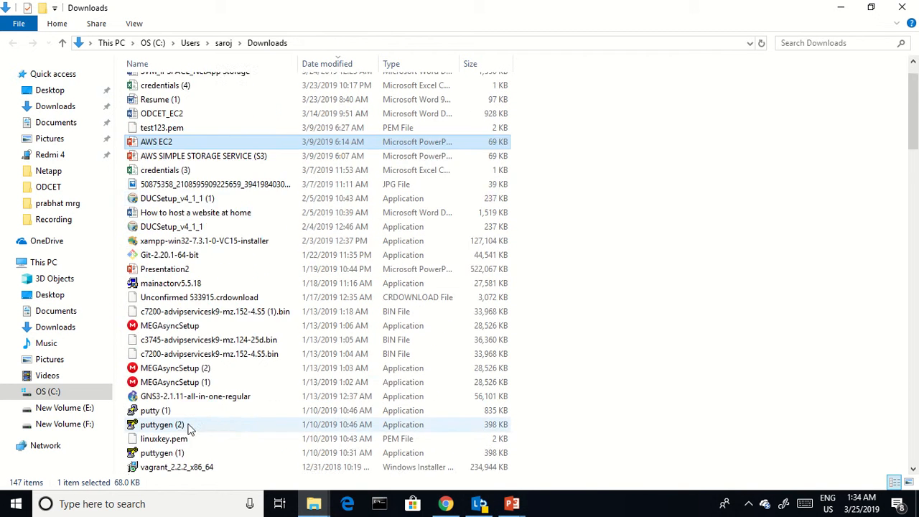
{"action": "scroll", "coordinate": [191, 428], "scroll_direction": "down", "scroll_amount": 3}
{"action": "left_click", "coordinate": [165, 327]}
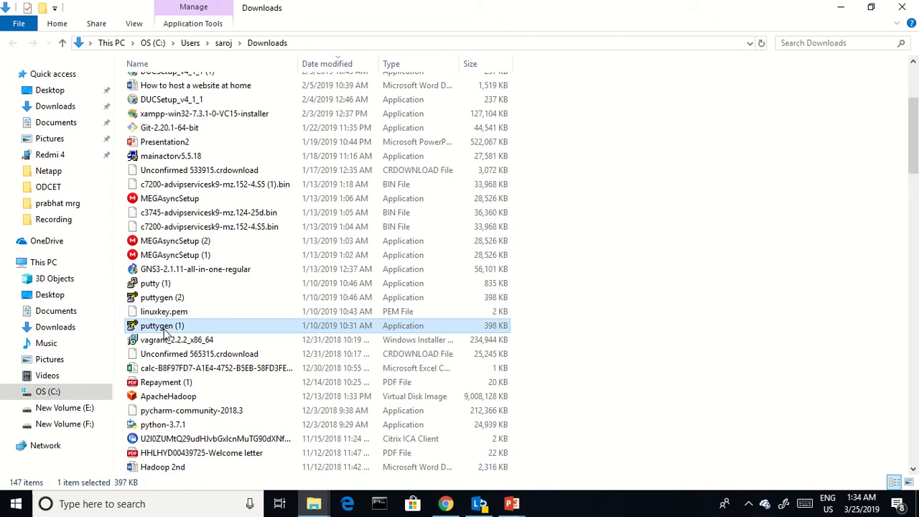
{"action": "double_click", "coordinate": [162, 327]}
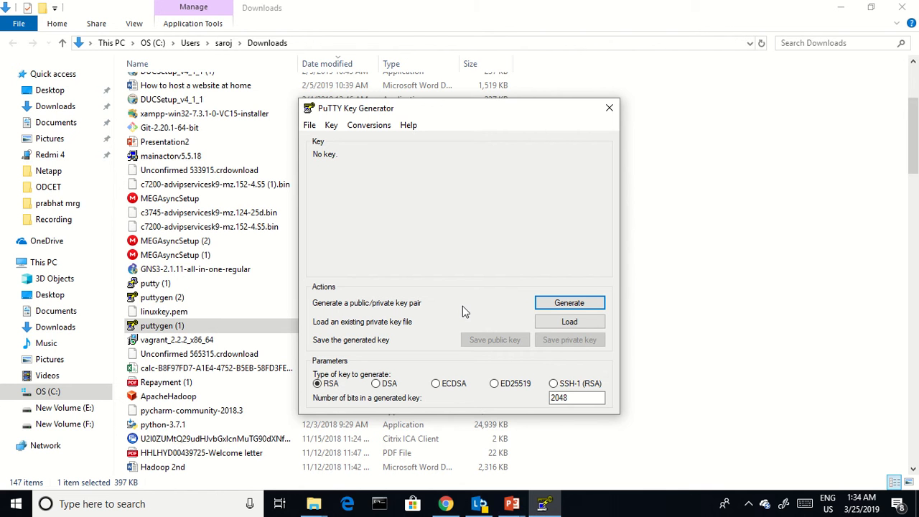
Load the existing private key key1.pem from the Downloads folder into PuTTY Key Generator and acknowledge the import notice.
{"action": "left_click", "coordinate": [569, 321]}
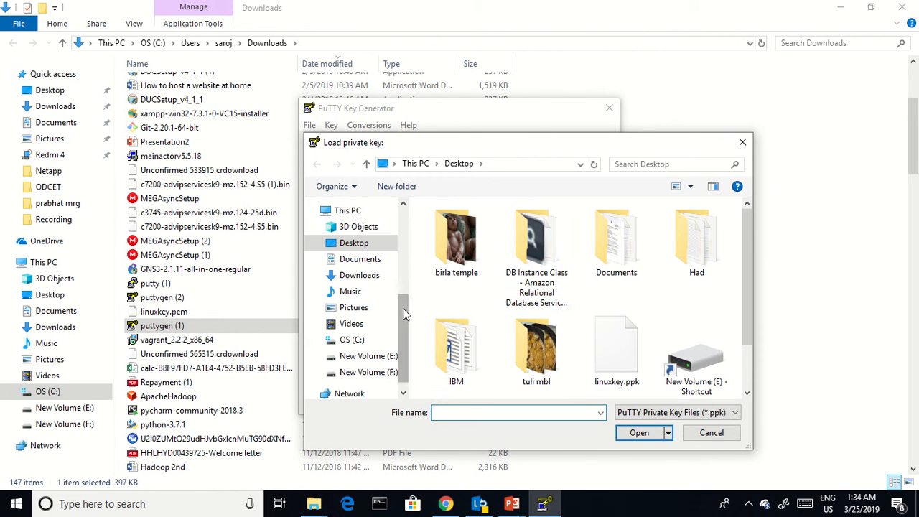
{"action": "left_click", "coordinate": [365, 275]}
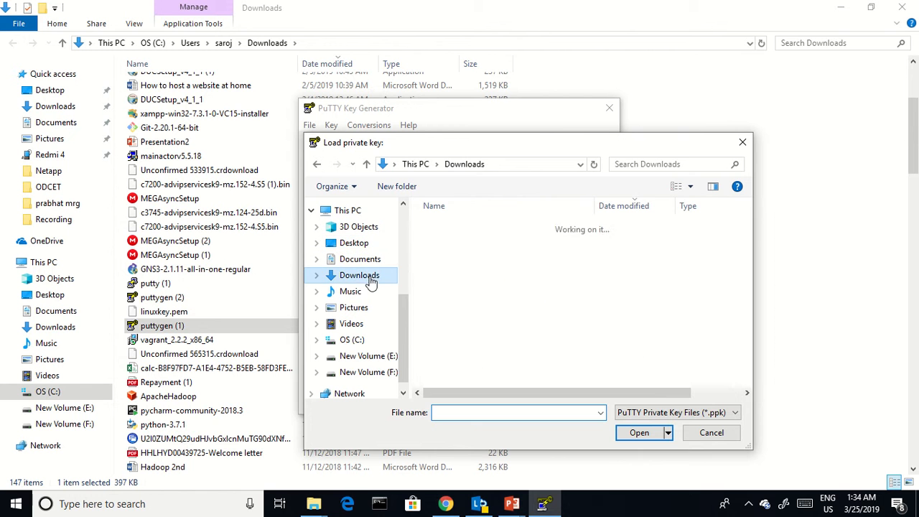
{"action": "left_click", "coordinate": [463, 412]}
{"action": "type", "text": "k"}
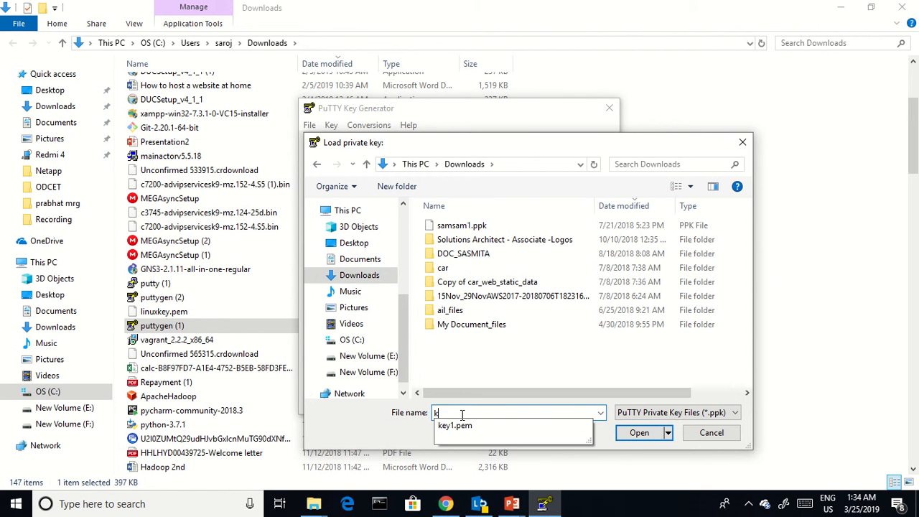
{"action": "type", "text": "ey"}
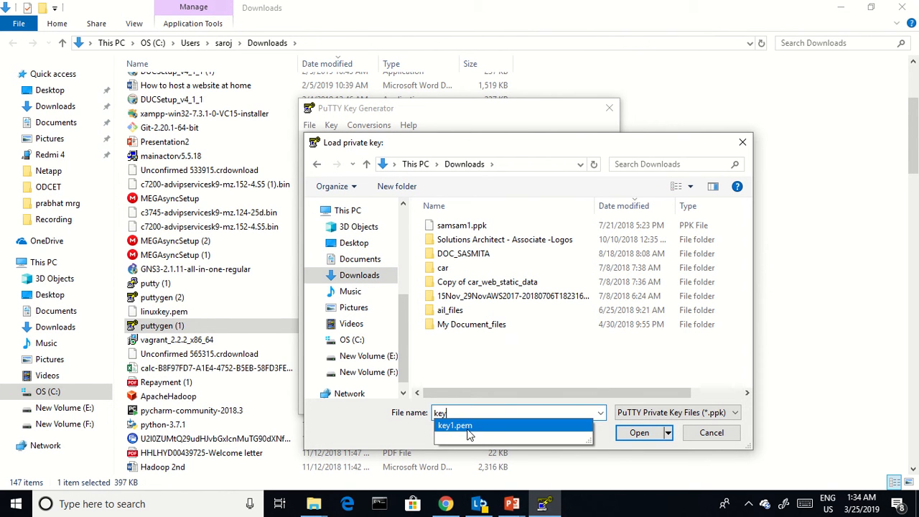
{"action": "left_click", "coordinate": [469, 428]}
{"action": "left_click", "coordinate": [630, 435]}
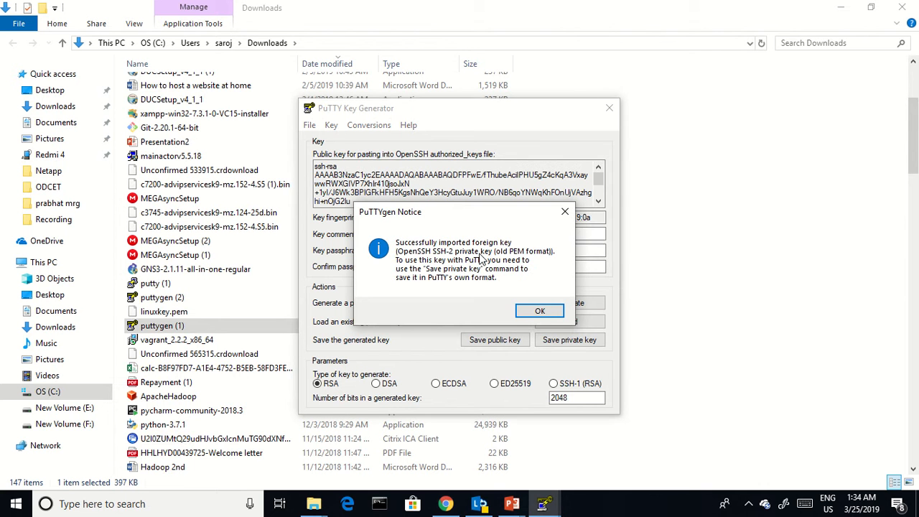
{"action": "left_click", "coordinate": [548, 307]}
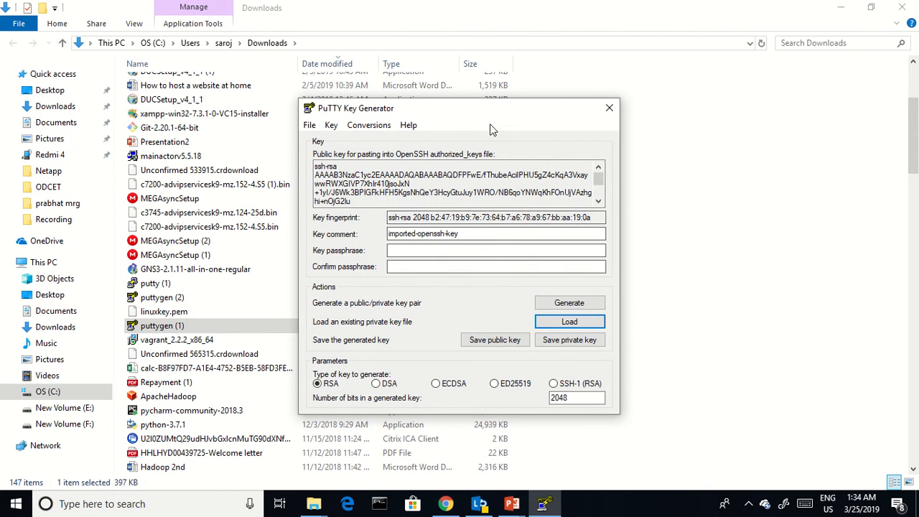
Save the private key without a passphrase to the Desktop as key111 in PuTTY Private Key format.
{"action": "left_click_drag", "start_coordinate": [479, 109], "coordinate": [430, 58]}
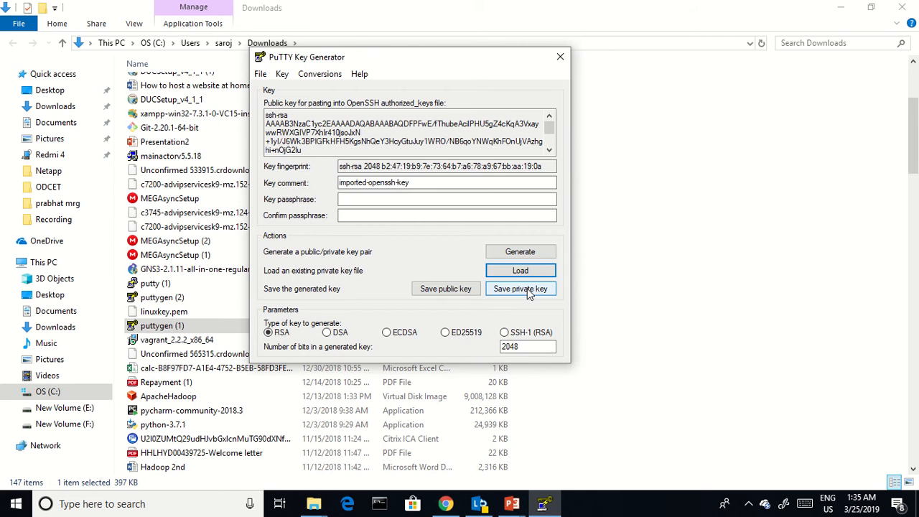
{"action": "left_click", "coordinate": [528, 289]}
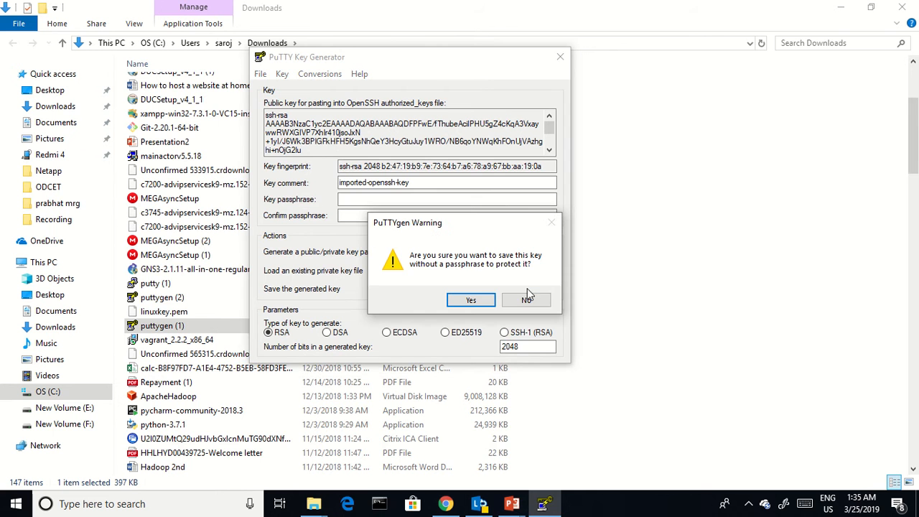
{"action": "left_click", "coordinate": [471, 300]}
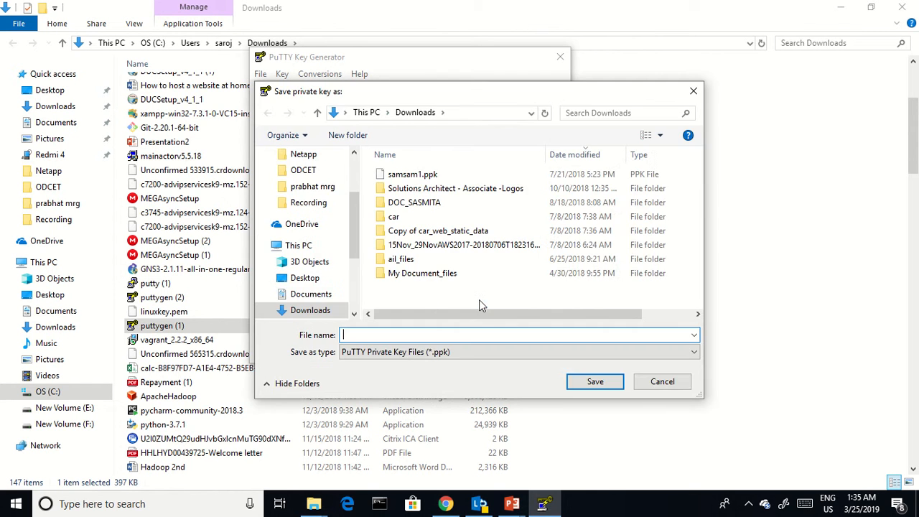
{"action": "scroll", "coordinate": [351, 198], "scroll_direction": "up", "scroll_amount": 2}
{"action": "left_click", "coordinate": [304, 181]}
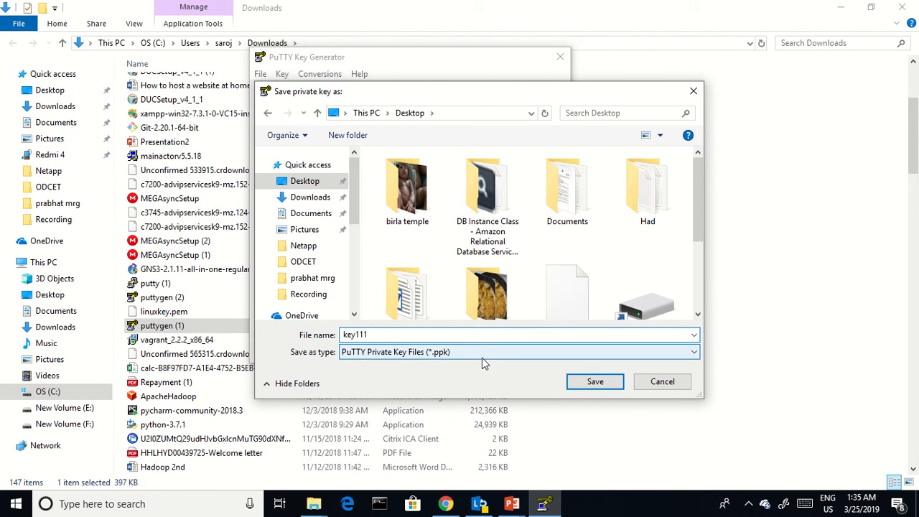
{"action": "left_click", "coordinate": [595, 382]}
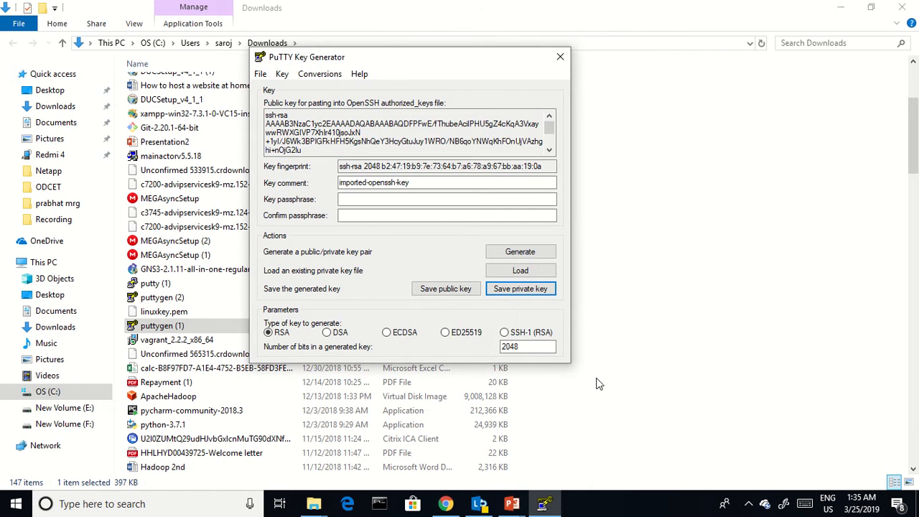
Close PuTTY Key Generator and check the desktop for the saved key111.ppk file.
{"action": "left_click", "coordinate": [560, 57]}
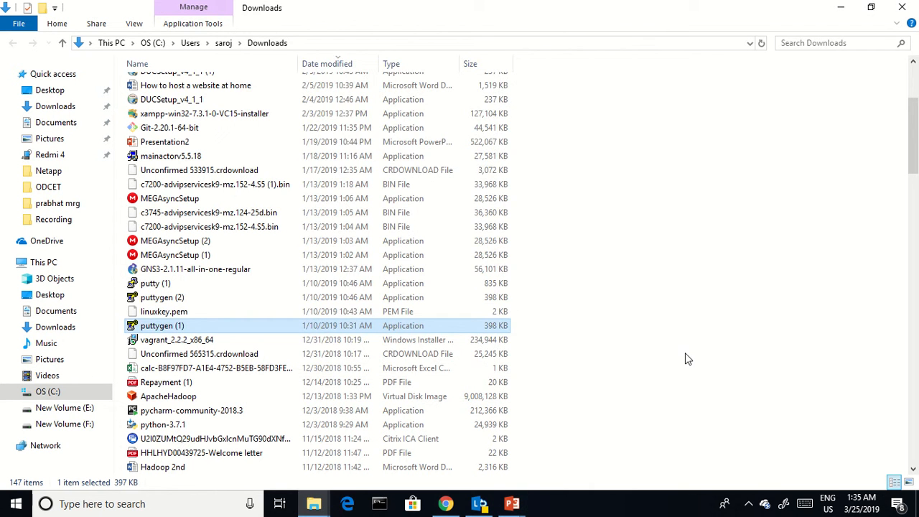
{"action": "key", "text": "super+d"}
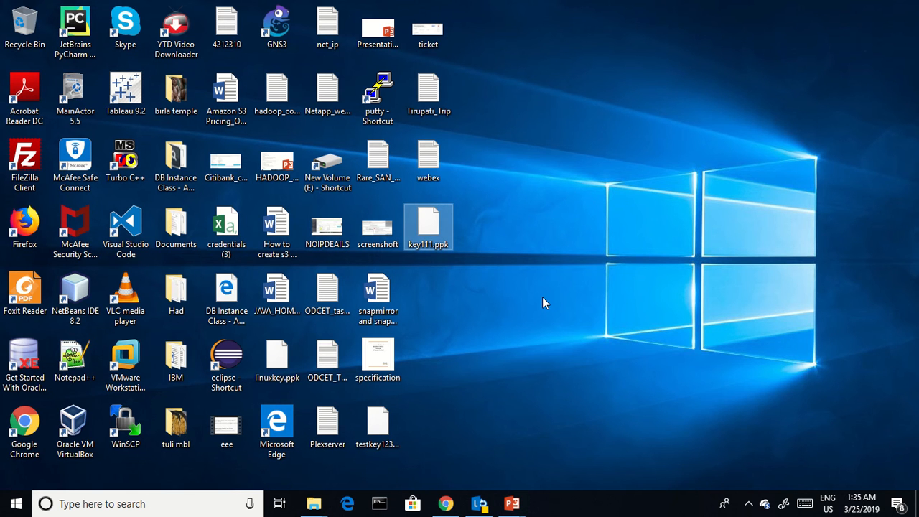
{"action": "key", "text": "super+d"}
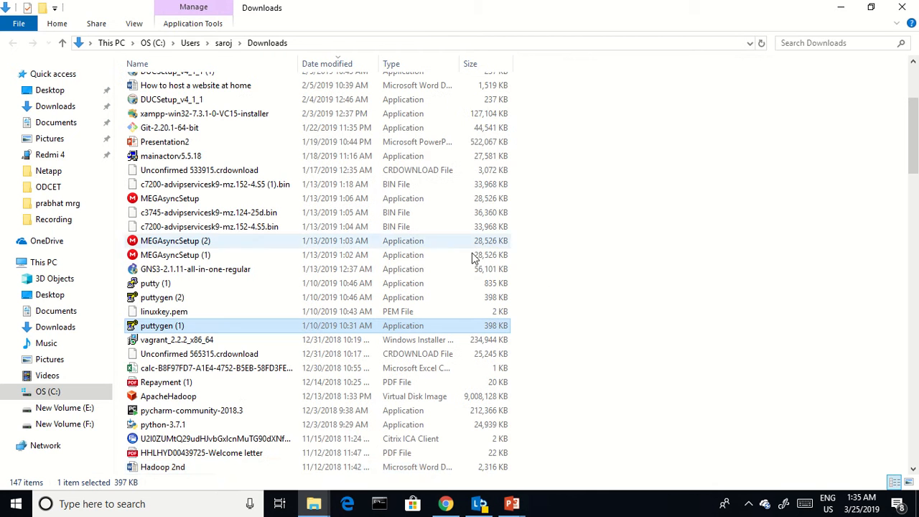
Return to the EC2 instances list in Chrome and refresh it repeatedly to check Linuxvm1's status checks.
{"action": "left_click", "coordinate": [446, 503]}
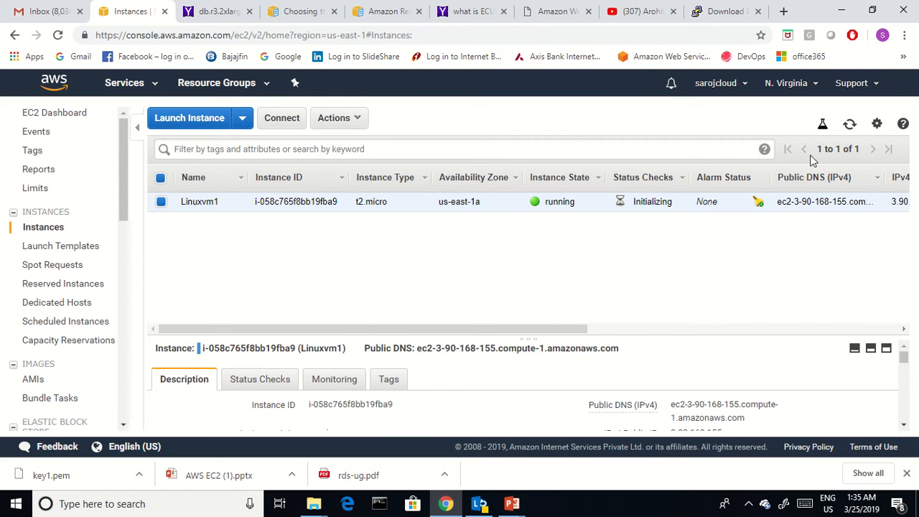
{"action": "left_click", "coordinate": [849, 125]}
{"action": "left_click_drag", "start_coordinate": [580, 328], "coordinate": [401, 283]}
{"action": "left_click_drag", "start_coordinate": [519, 326], "coordinate": [308, 303]}
{"action": "left_click", "coordinate": [849, 124]}
{"action": "left_click_drag", "start_coordinate": [569, 331], "coordinate": [547, 319]}
{"action": "left_click_drag", "start_coordinate": [568, 331], "coordinate": [351, 328]}
{"action": "left_click", "coordinate": [849, 124]}
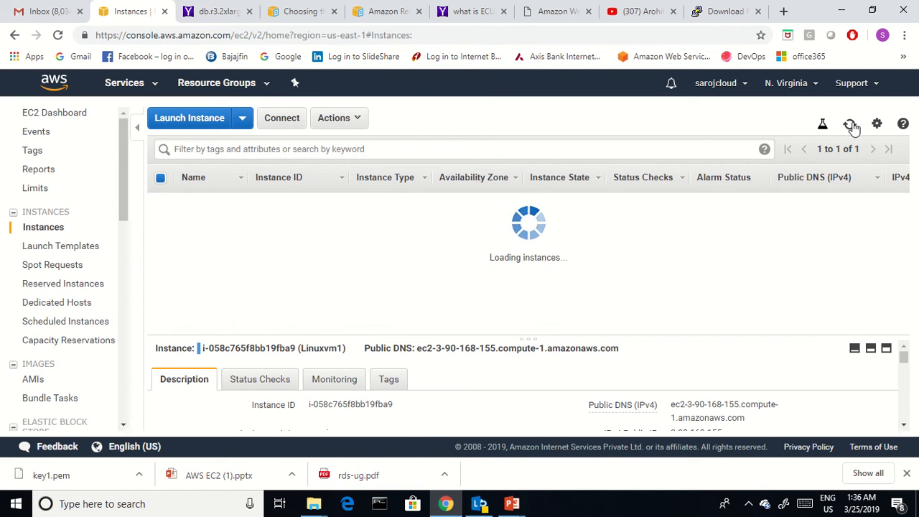
{"action": "left_click", "coordinate": [851, 125]}
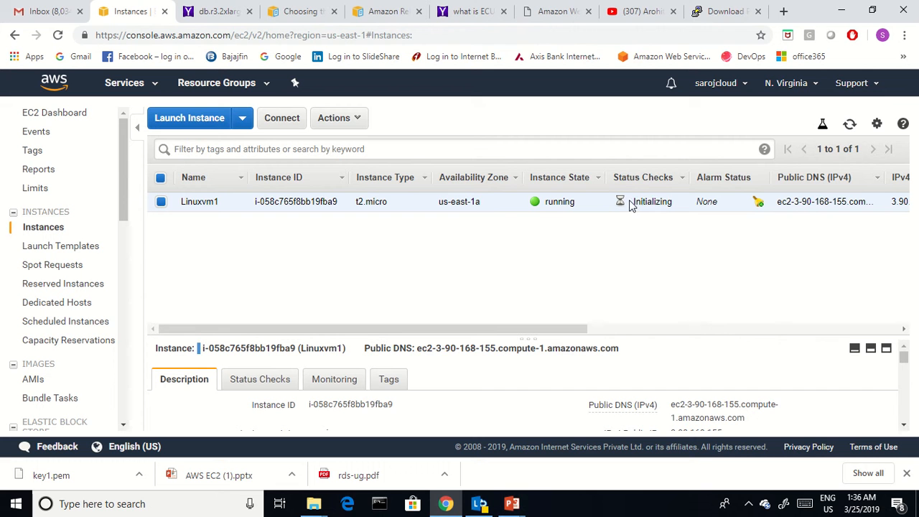
{"action": "left_click_drag", "start_coordinate": [632, 202], "coordinate": [678, 206]}
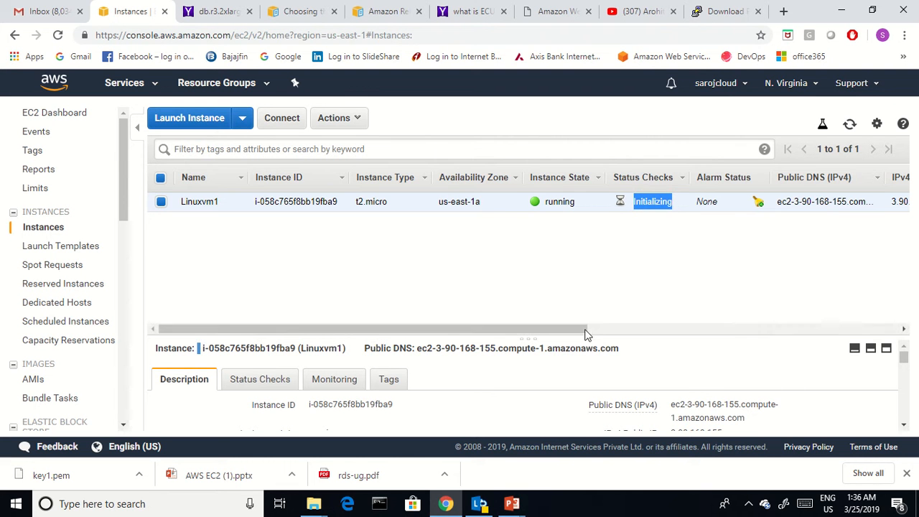
{"action": "left_click_drag", "start_coordinate": [582, 328], "coordinate": [472, 322]}
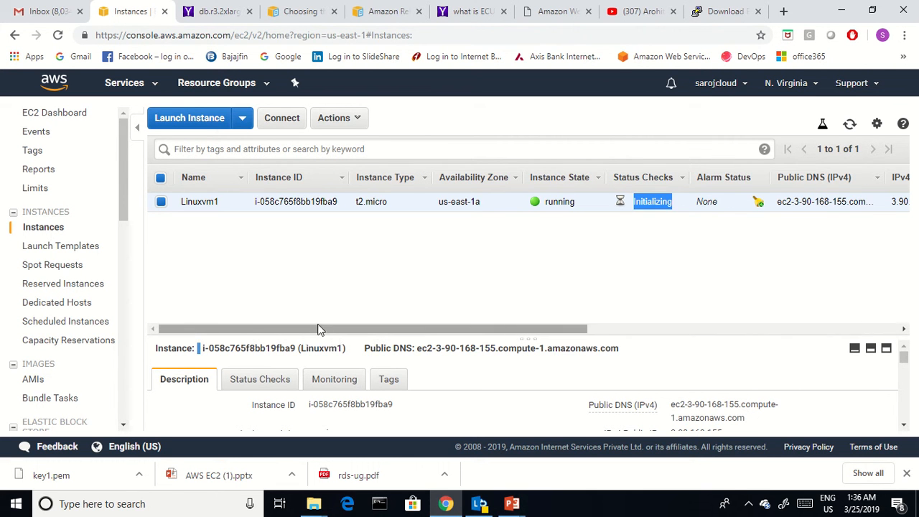
{"action": "left_click_drag", "start_coordinate": [318, 329], "coordinate": [180, 316]}
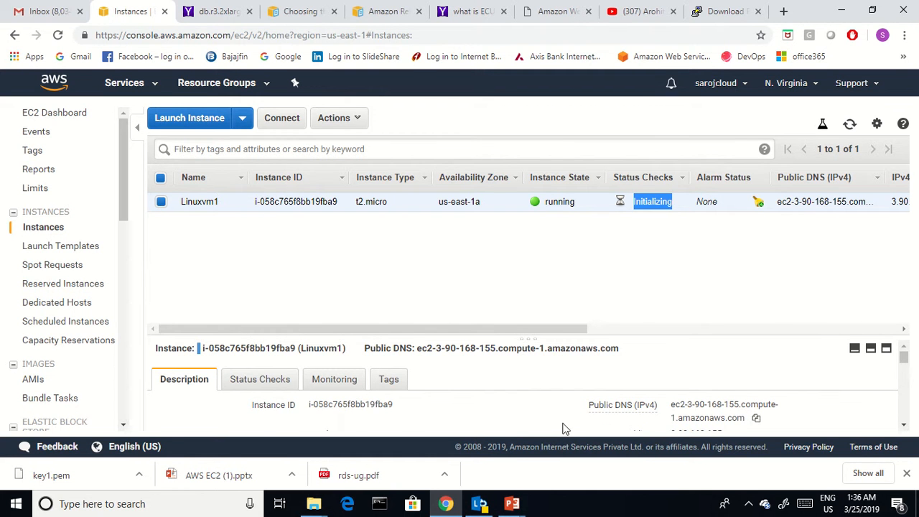
Launch PuTTY from its desktop shortcut, and return to Chrome to refresh the EC2 instances list.
{"action": "key", "text": "super+d"}
{"action": "double_click", "coordinate": [383, 108]}
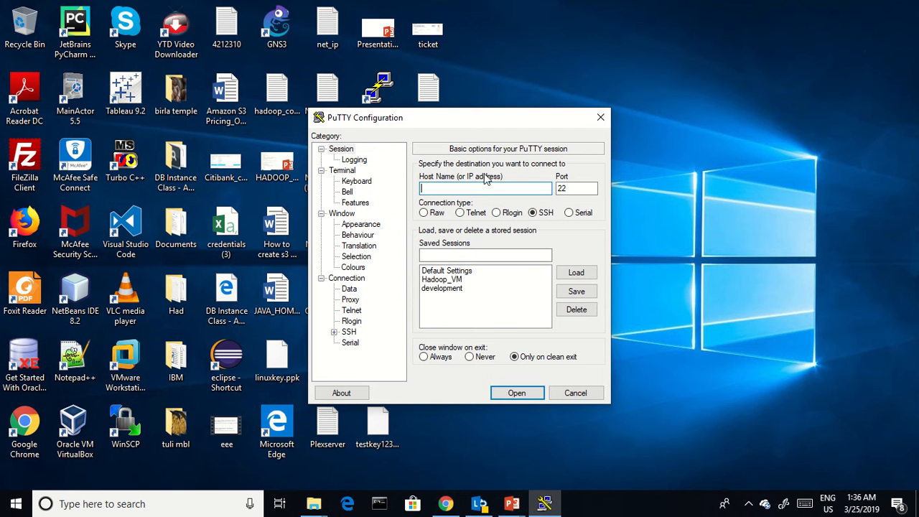
{"action": "left_click", "coordinate": [445, 504]}
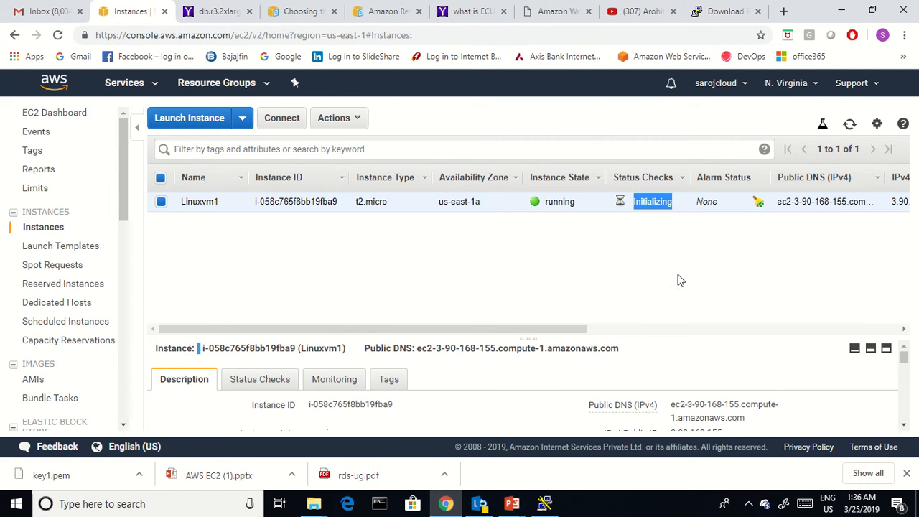
{"action": "left_click", "coordinate": [849, 125]}
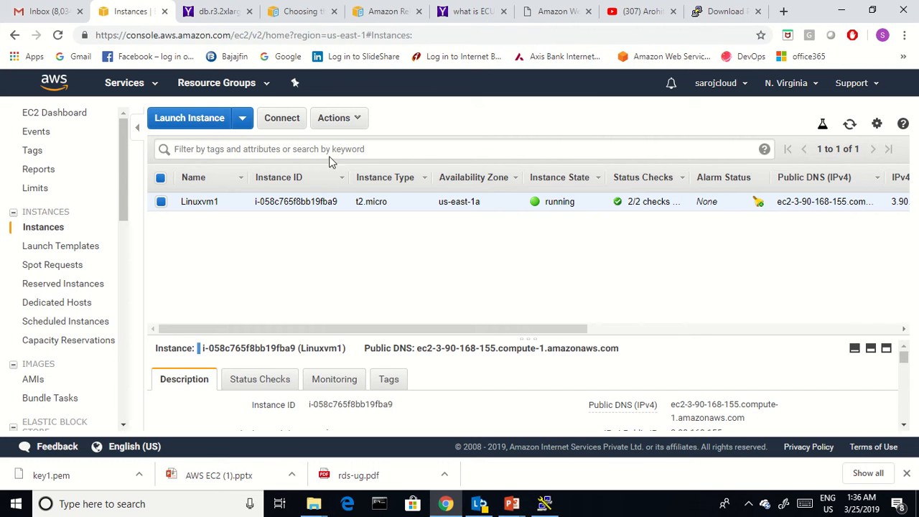
Open the connection instructions for Linuxvm1 and review the standalone SSH client steps and the example ssh command.
{"action": "left_click", "coordinate": [160, 201]}
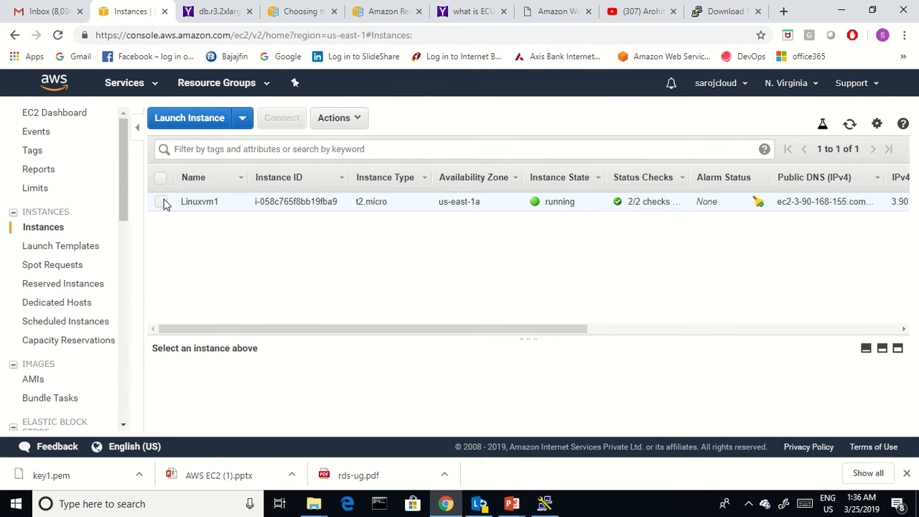
{"action": "left_click", "coordinate": [161, 201]}
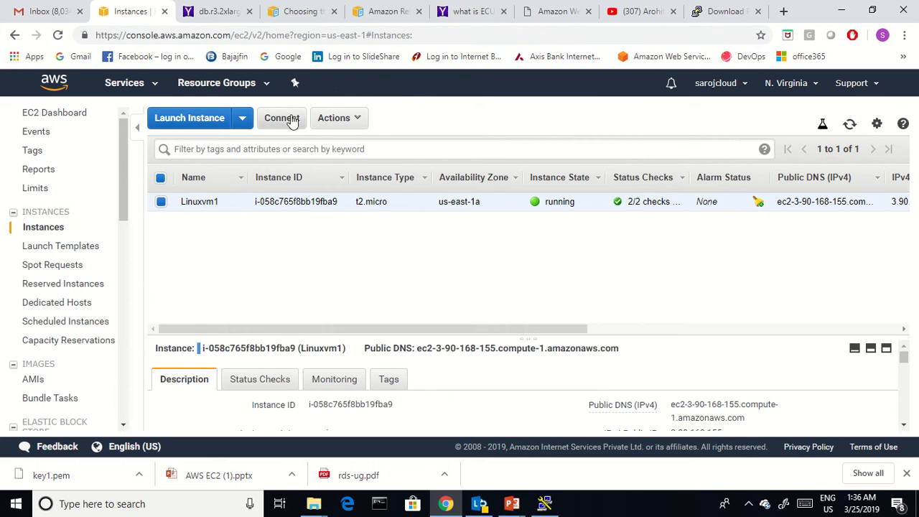
{"action": "left_click", "coordinate": [287, 117]}
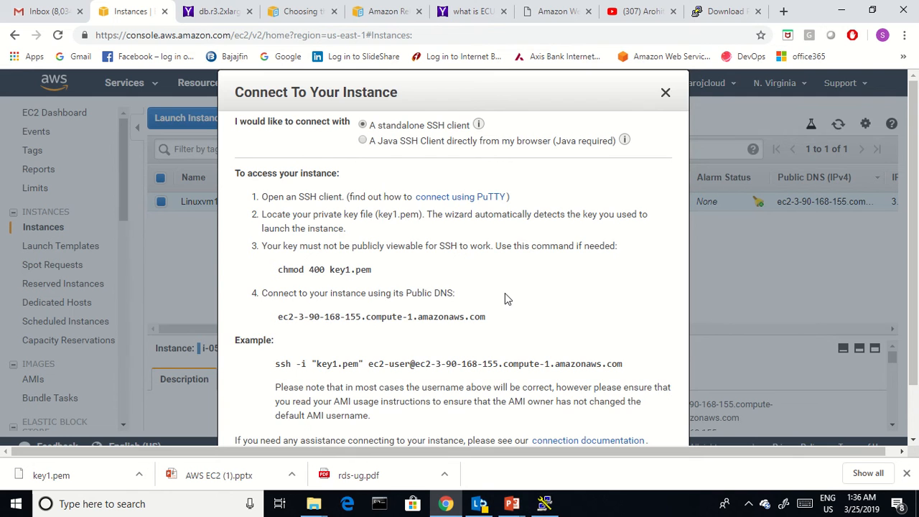
{"action": "scroll", "coordinate": [560, 359], "scroll_direction": "down", "scroll_amount": 2}
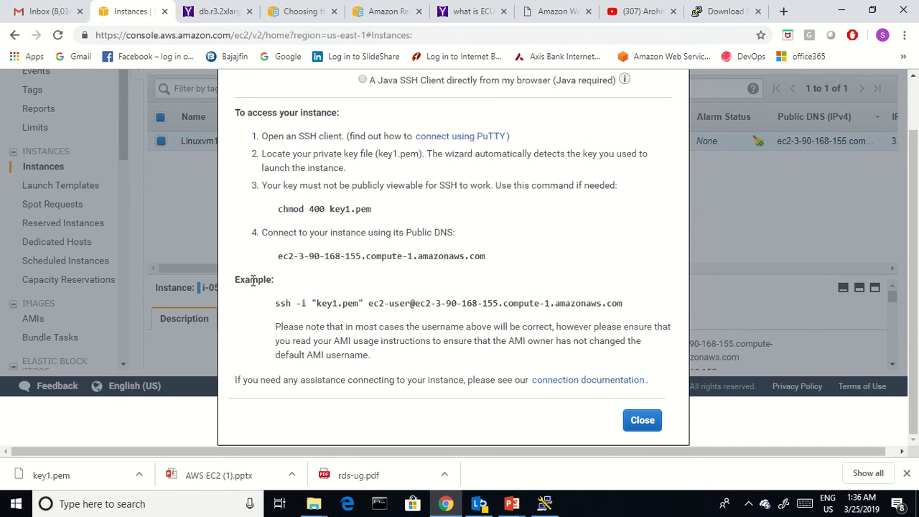
{"action": "left_click_drag", "start_coordinate": [316, 305], "coordinate": [625, 307]}
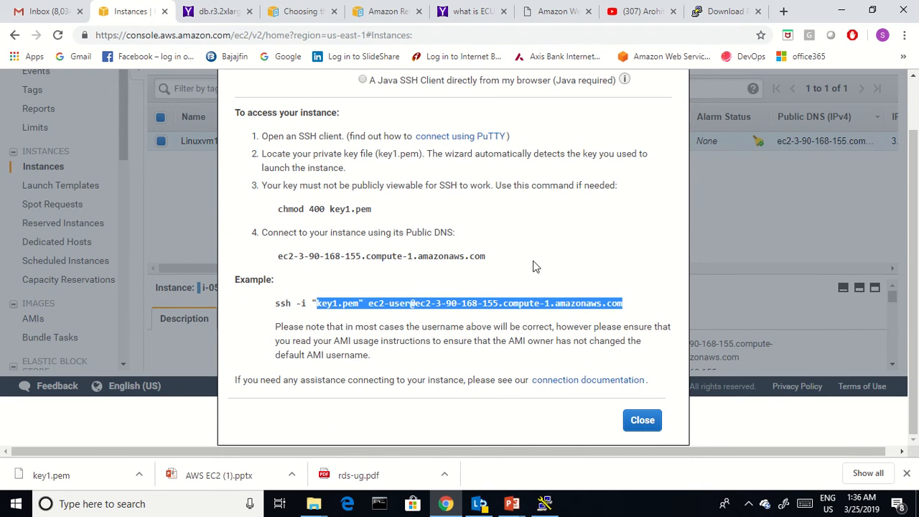
{"action": "left_click", "coordinate": [562, 248]}
{"action": "scroll", "coordinate": [431, 287], "scroll_direction": "up", "scroll_amount": 1}
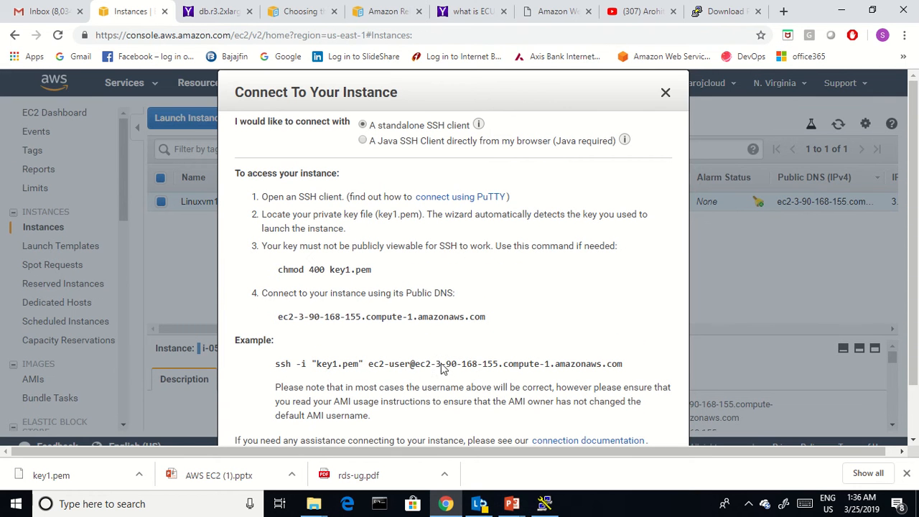
{"action": "scroll", "coordinate": [385, 363], "scroll_direction": "down", "scroll_amount": 1}
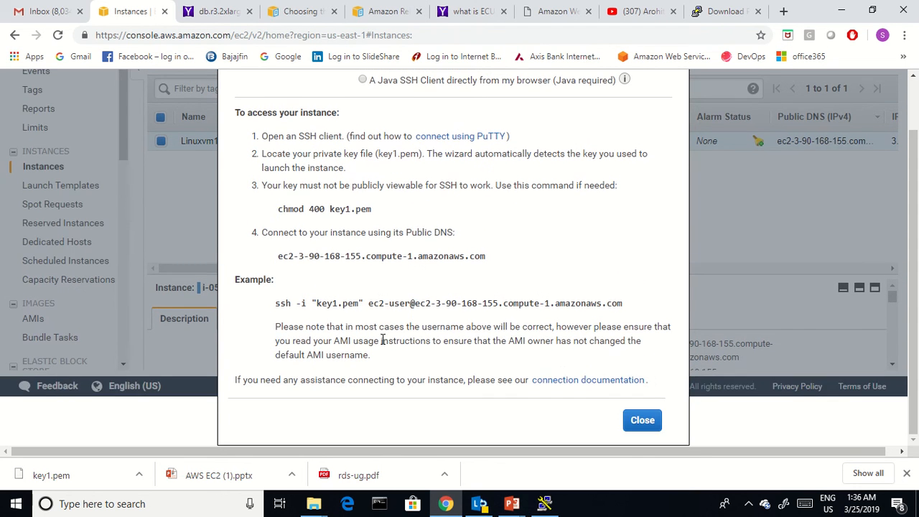
Copy the username ec2-user from the example ssh command into a new Notepad document and return to the connection instructions.
{"action": "left_click_drag", "start_coordinate": [368, 303], "coordinate": [407, 305]}
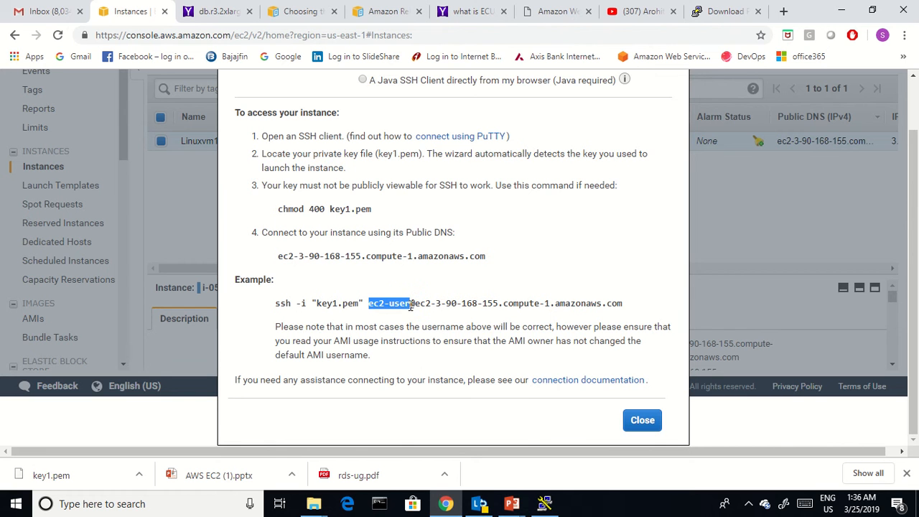
{"action": "right_click", "coordinate": [404, 306]}
{"action": "left_click", "coordinate": [413, 313]}
{"action": "key", "text": "super+r"}
{"action": "type", "text": "not"}
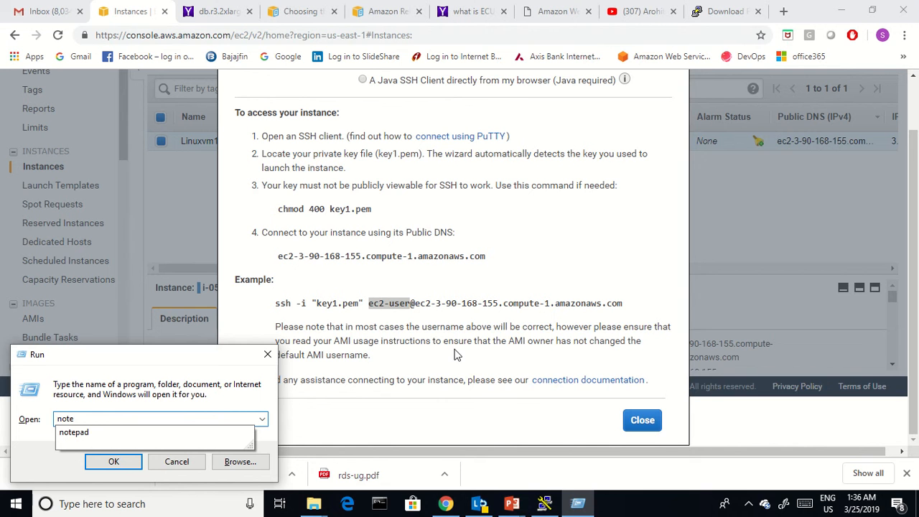
{"action": "type", "text": "epad"}
{"action": "key", "text": "Return"}
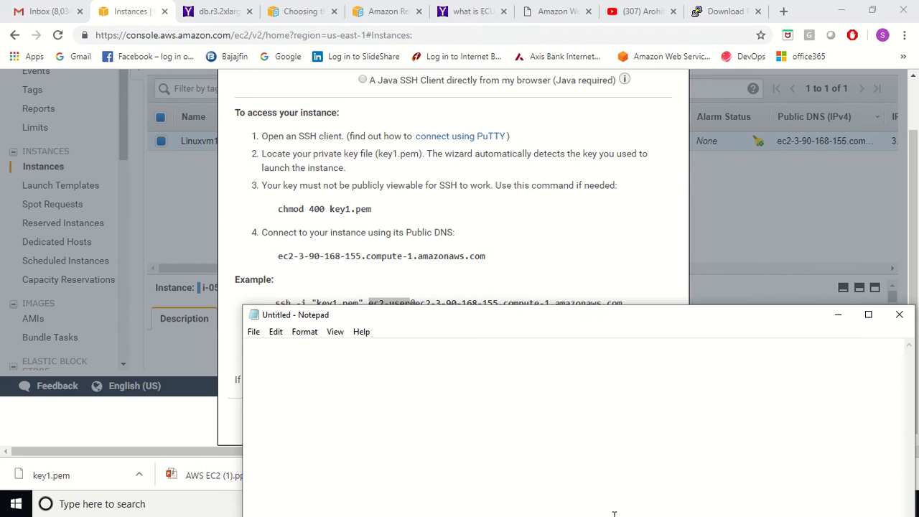
{"action": "key", "text": "ctrl+v"}
{"action": "key", "text": "alt+Tab"}
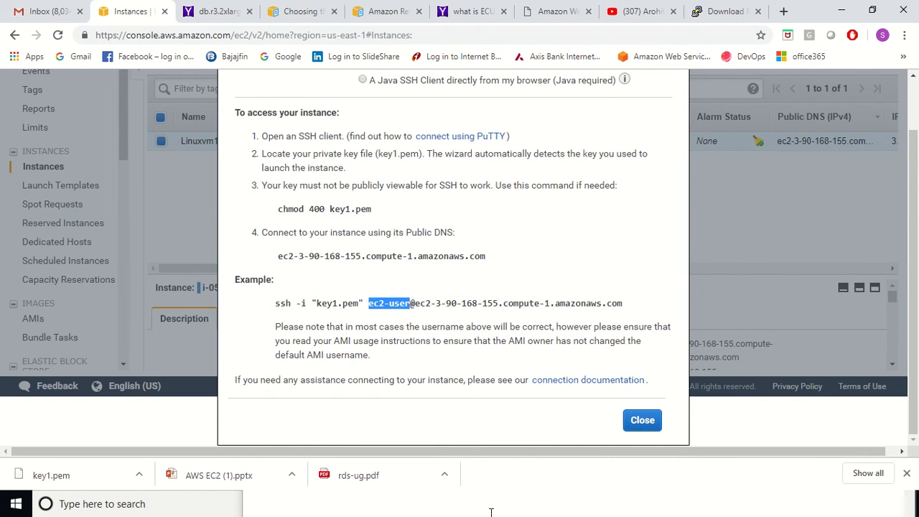
{"action": "left_click", "coordinate": [553, 264]}
{"action": "scroll", "coordinate": [552, 263], "scroll_direction": "up", "scroll_amount": 2}
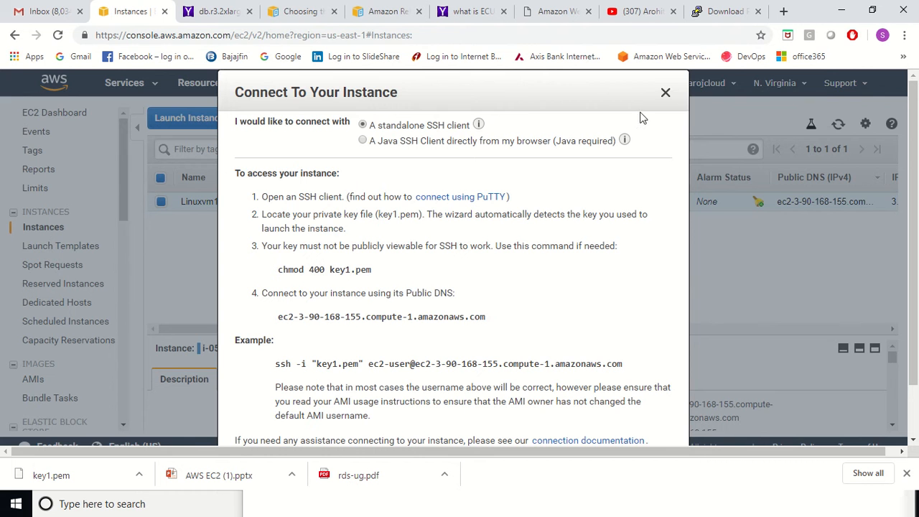
Close the connection instructions and look through the actions available for Linuxvm1, including the CloudWatch monitoring options.
{"action": "left_click", "coordinate": [666, 94]}
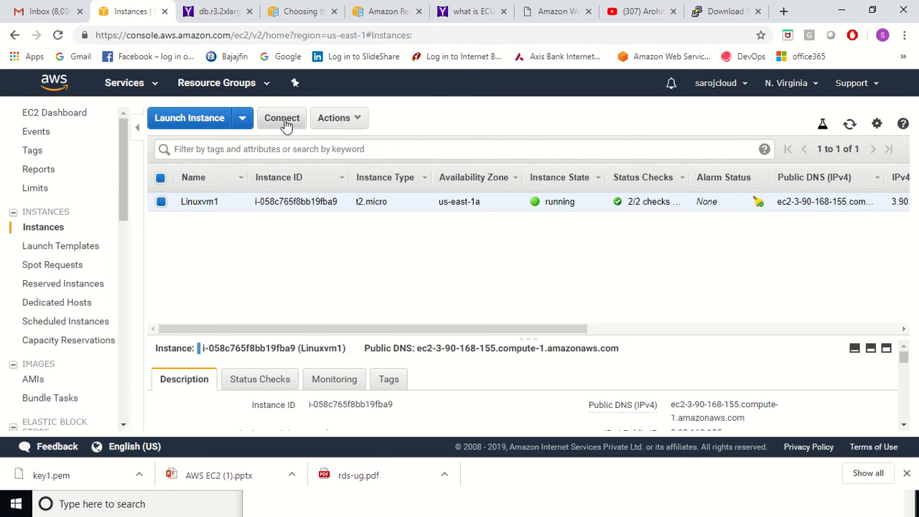
{"action": "left_click", "coordinate": [337, 119]}
{"action": "mouse_move", "coordinate": [359, 209]}
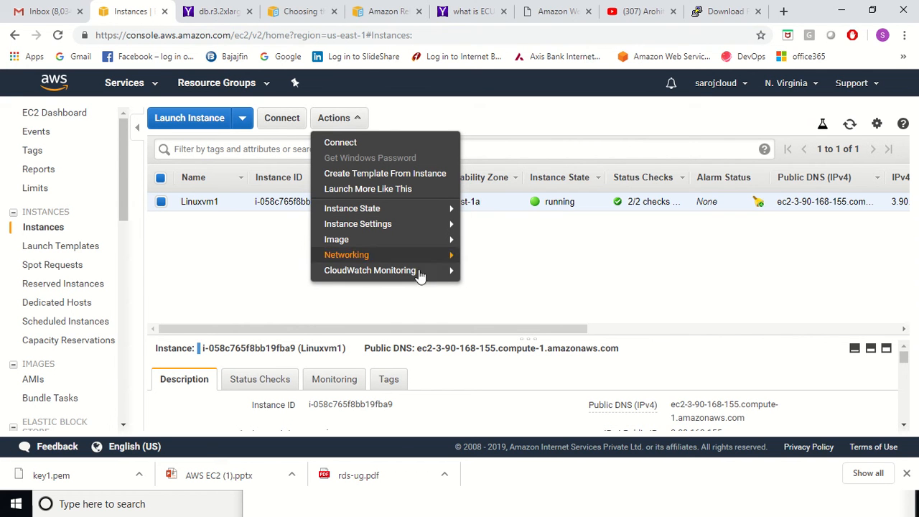
{"action": "mouse_move", "coordinate": [419, 272]}
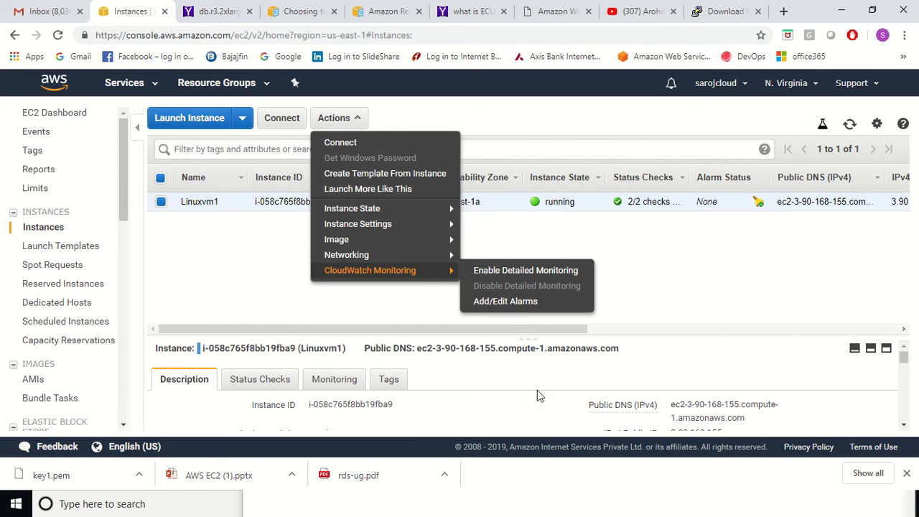
Enlarge Linuxvm1's description details and copy its public DNS address to the clipboard.
{"action": "left_click", "coordinate": [161, 201]}
{"action": "left_click", "coordinate": [161, 202]}
{"action": "scroll", "coordinate": [599, 370], "scroll_direction": "down", "scroll_amount": 5}
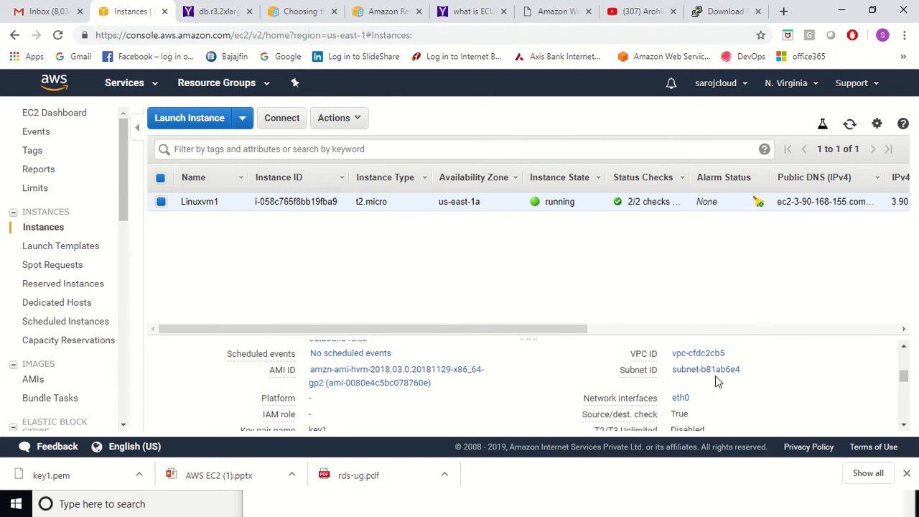
{"action": "left_click_drag", "start_coordinate": [568, 336], "coordinate": [564, 209]}
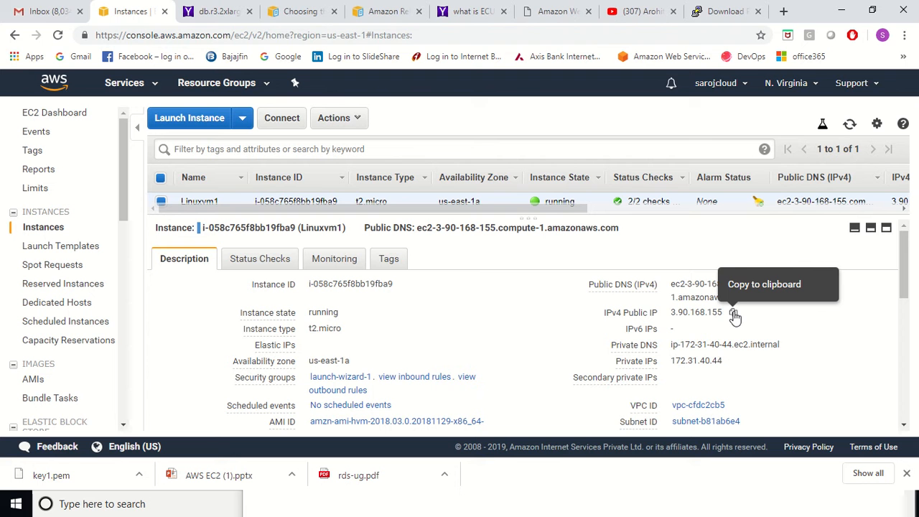
{"action": "left_click", "coordinate": [733, 314]}
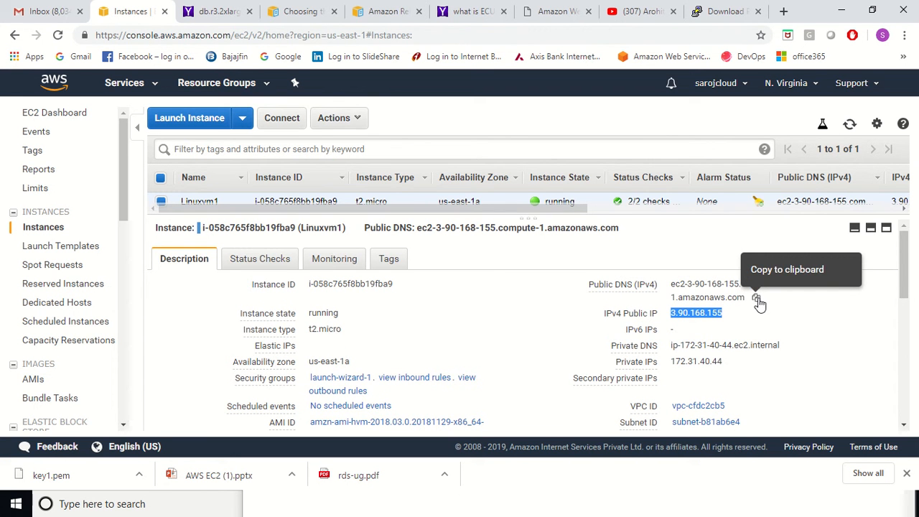
{"action": "left_click", "coordinate": [756, 298]}
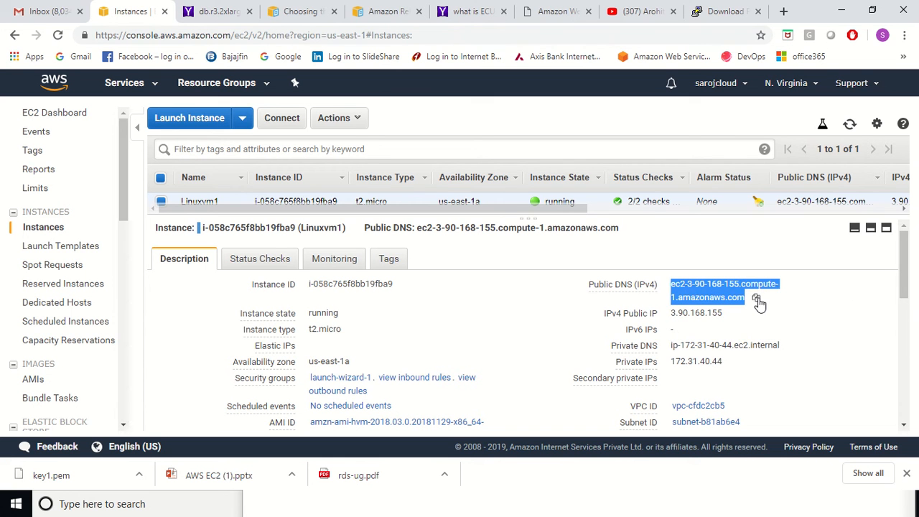
{"action": "left_click", "coordinate": [756, 300]}
Open PuTTY from the desktop and enter the copied address ec2-3-90-168-155.compute-1.amazonaws.com as the session's host name.
{"action": "key", "text": "super+d"}
{"action": "double_click", "coordinate": [382, 99]}
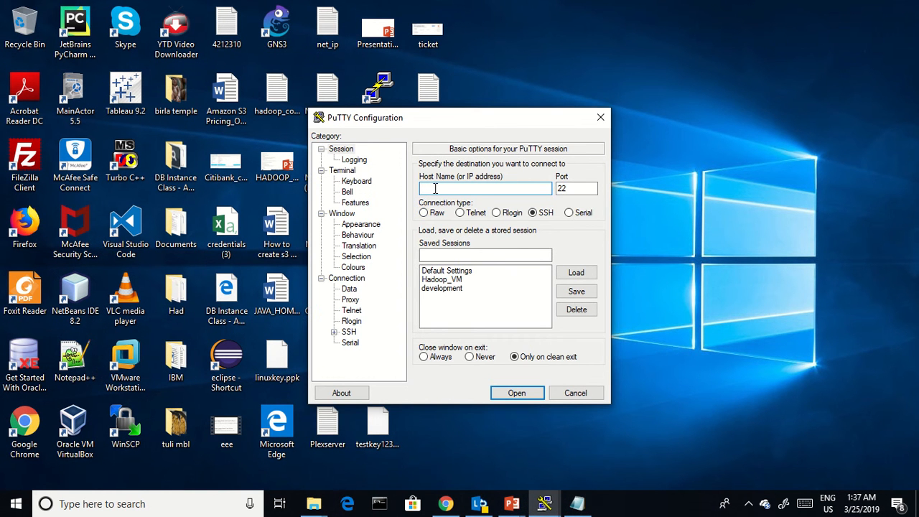
{"action": "key", "text": "ctrl+v"}
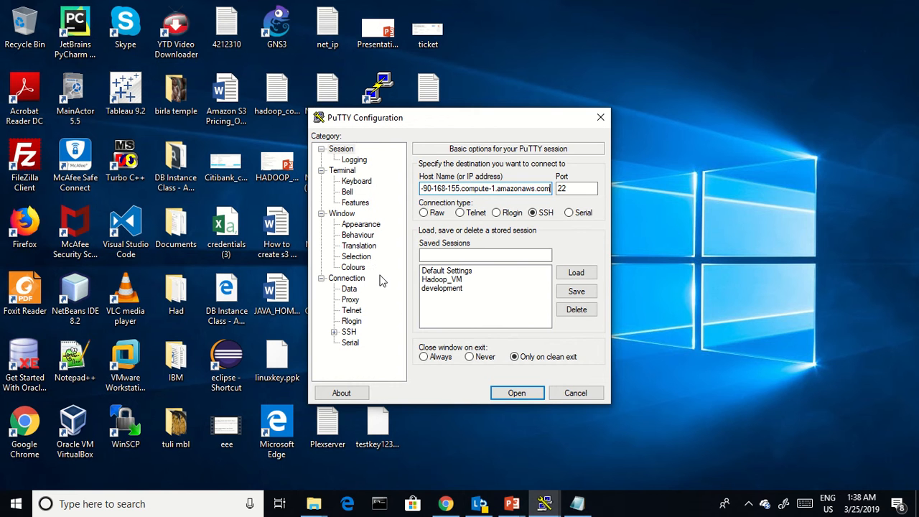
Set key111.ppk from the Desktop folder as the private key file in PuTTY's SSH authentication options.
{"action": "left_click", "coordinate": [334, 333]}
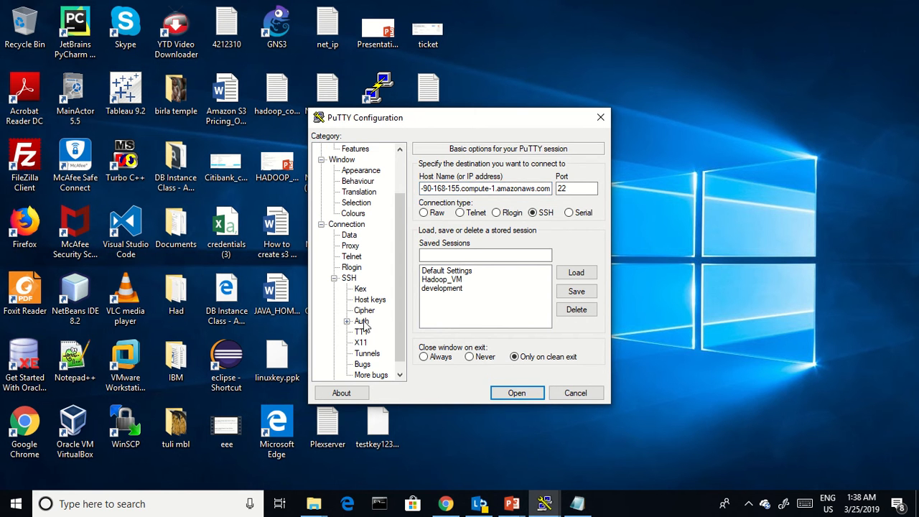
{"action": "left_click", "coordinate": [363, 323]}
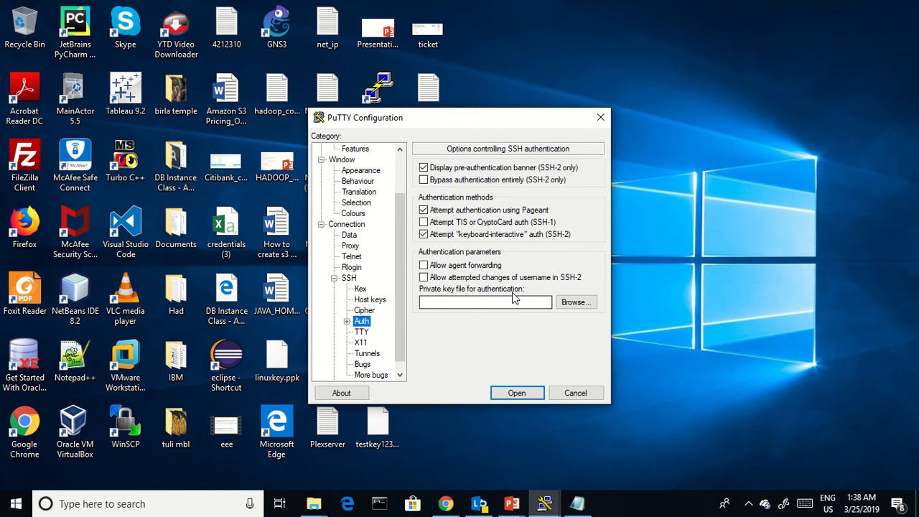
{"action": "left_click", "coordinate": [576, 302]}
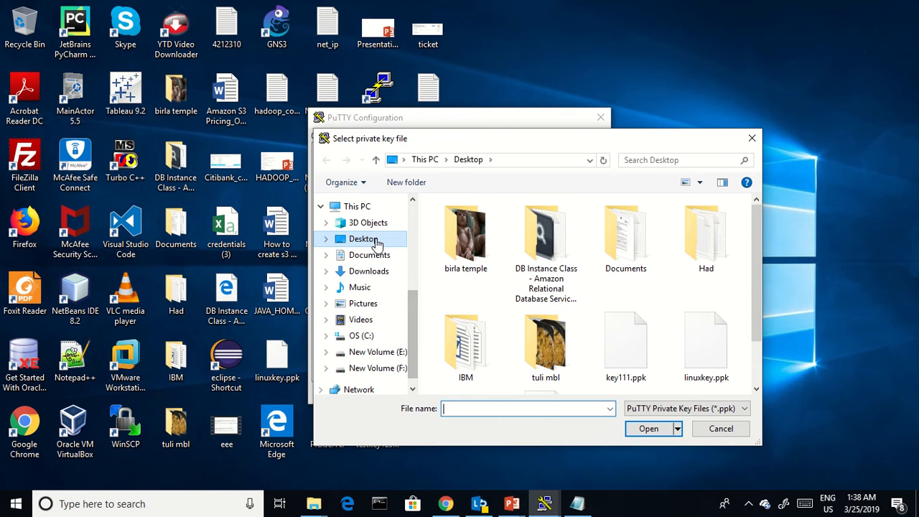
{"action": "left_click", "coordinate": [375, 242]}
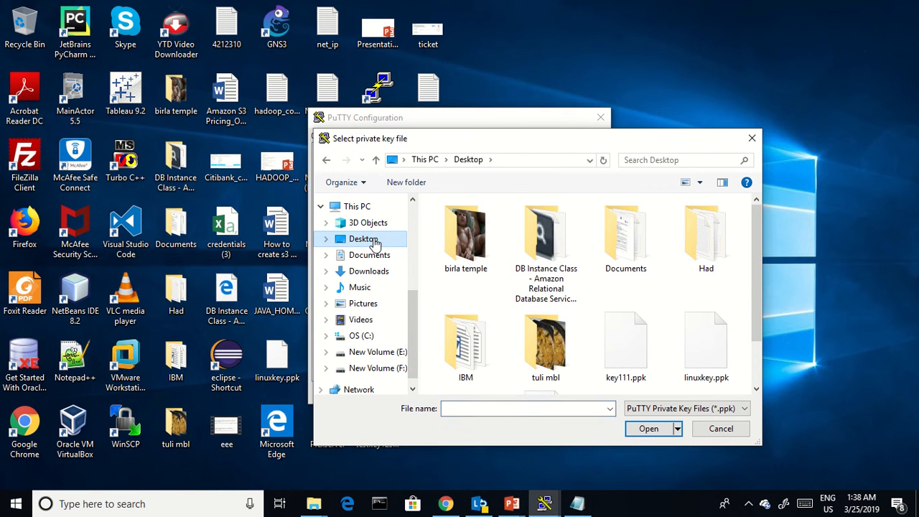
{"action": "left_click", "coordinate": [493, 407]}
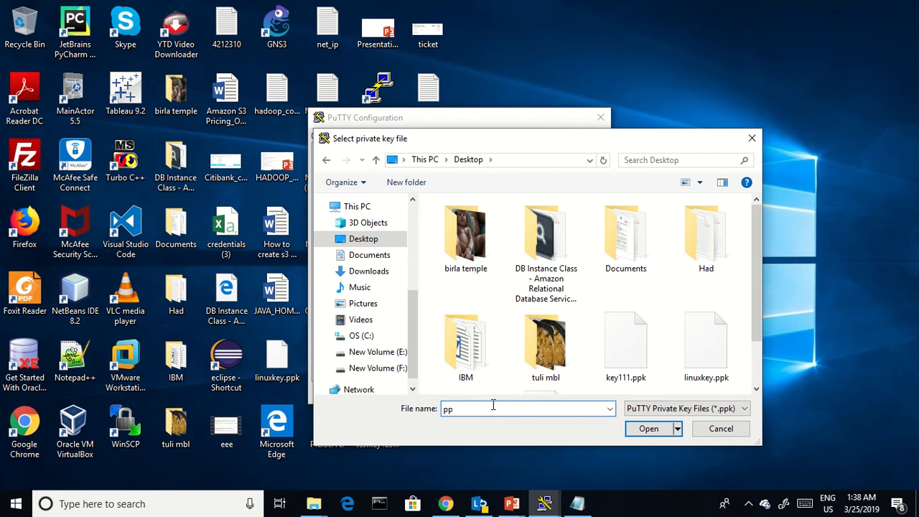
{"action": "type", "text": "ppk"}
{"action": "key", "text": "BackSpace"}
{"action": "key", "text": "BackSpace"}
{"action": "key", "text": "BackSpace"}
{"action": "type", "text": "ke"}
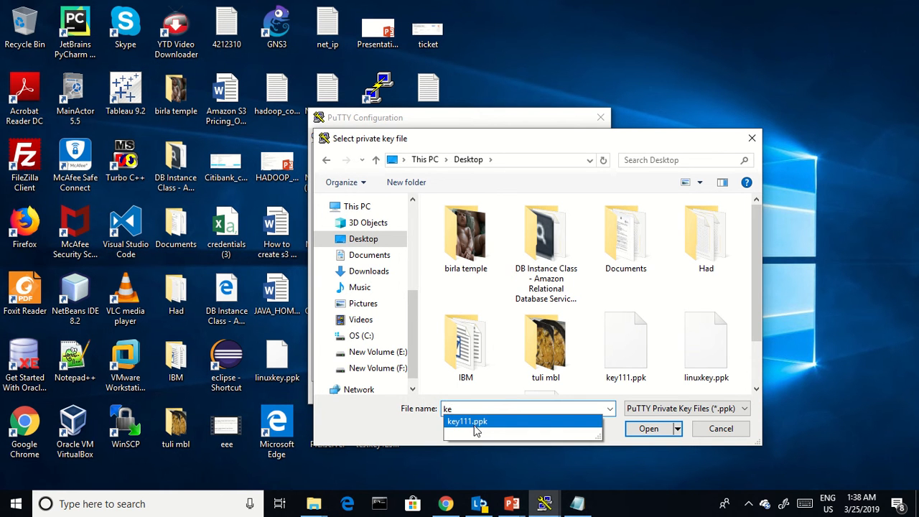
{"action": "left_click", "coordinate": [476, 429]}
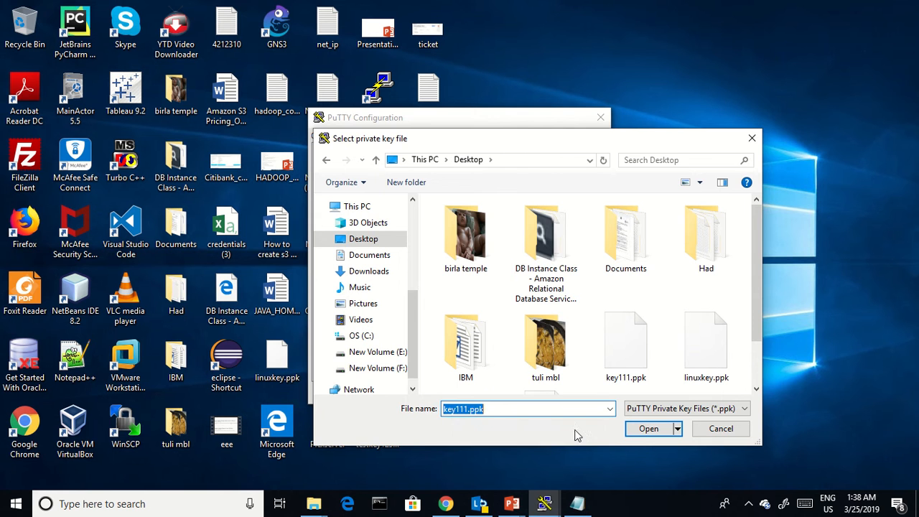
{"action": "left_click", "coordinate": [646, 429]}
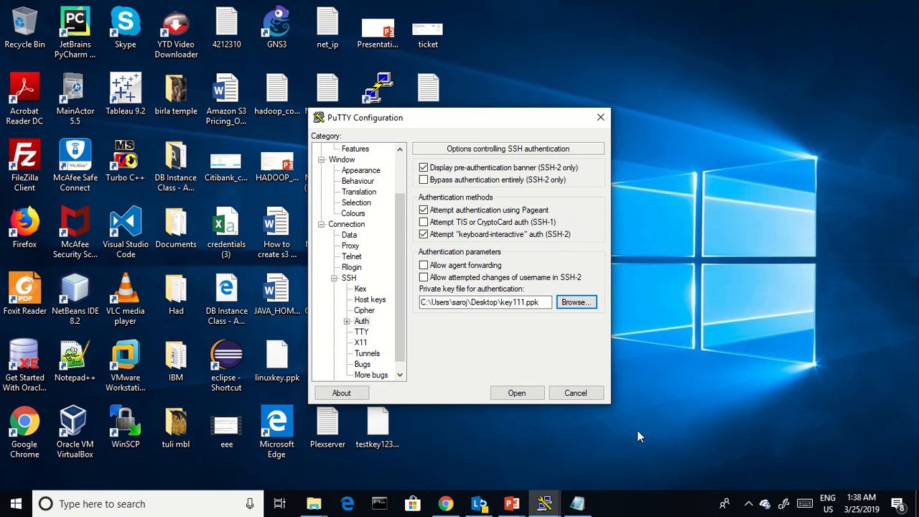
Open the SSH session to the instance and accept the server's host key into PuTTY's cache.
{"action": "left_click", "coordinate": [516, 394]}
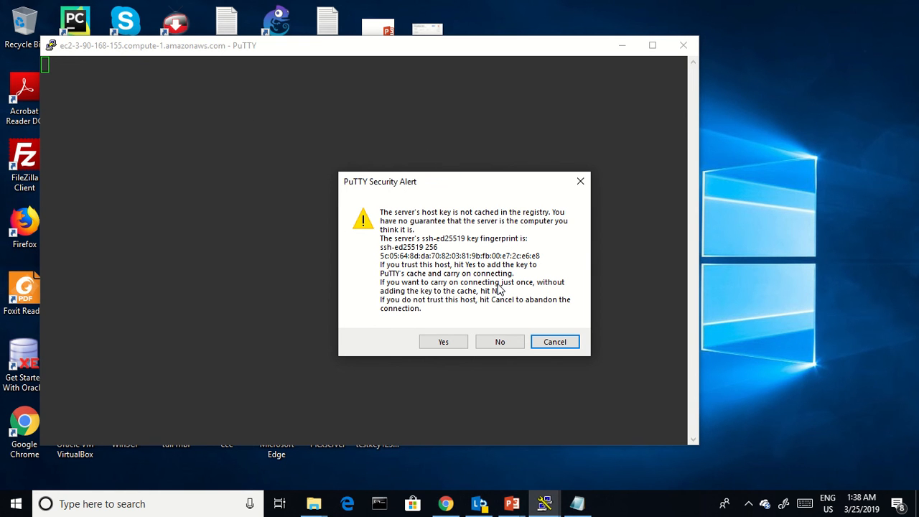
{"action": "left_click", "coordinate": [439, 345]}
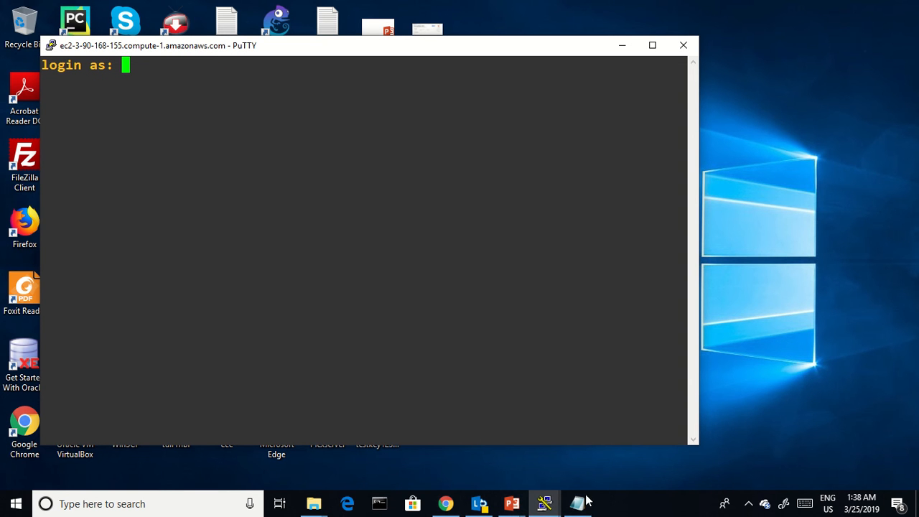
Switch to Chrome, reopen Linuxvm1's connection instructions and highlight the username ec2-user in the example ssh command.
{"action": "left_click", "coordinate": [446, 503]}
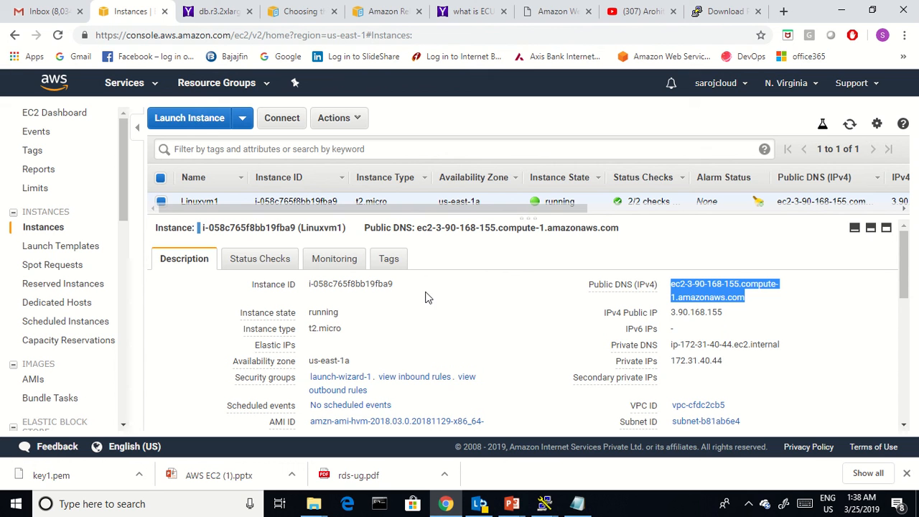
{"action": "left_click", "coordinate": [283, 119]}
{"action": "scroll", "coordinate": [359, 348], "scroll_direction": "down", "scroll_amount": 2}
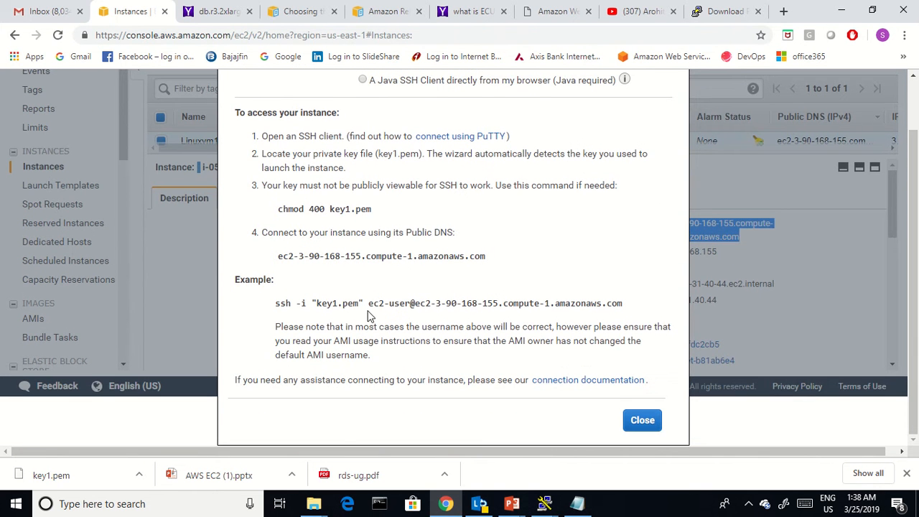
{"action": "left_click_drag", "start_coordinate": [368, 305], "coordinate": [406, 306]}
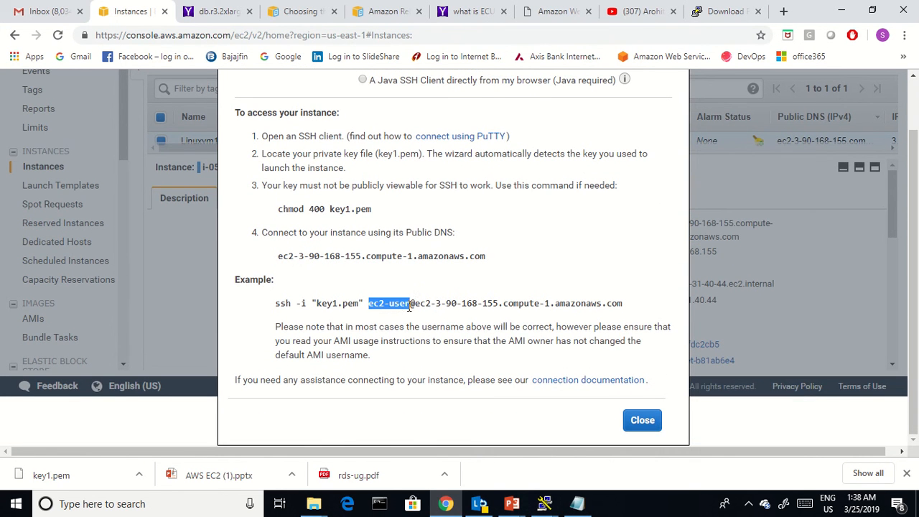
Switch back to the PuTTY session, log in as ec2-user and maximize the terminal window.
{"action": "left_click", "coordinate": [543, 503]}
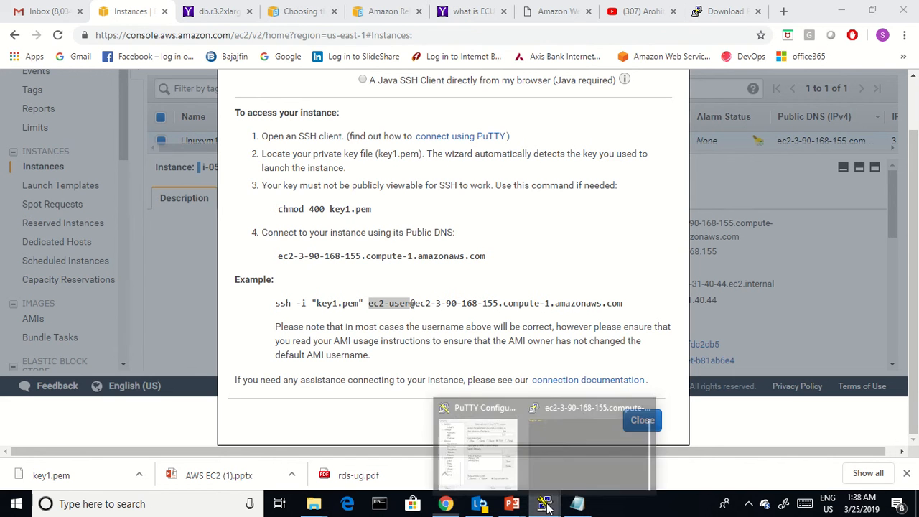
{"action": "left_click", "coordinate": [580, 436]}
{"action": "type", "text": "ec"}
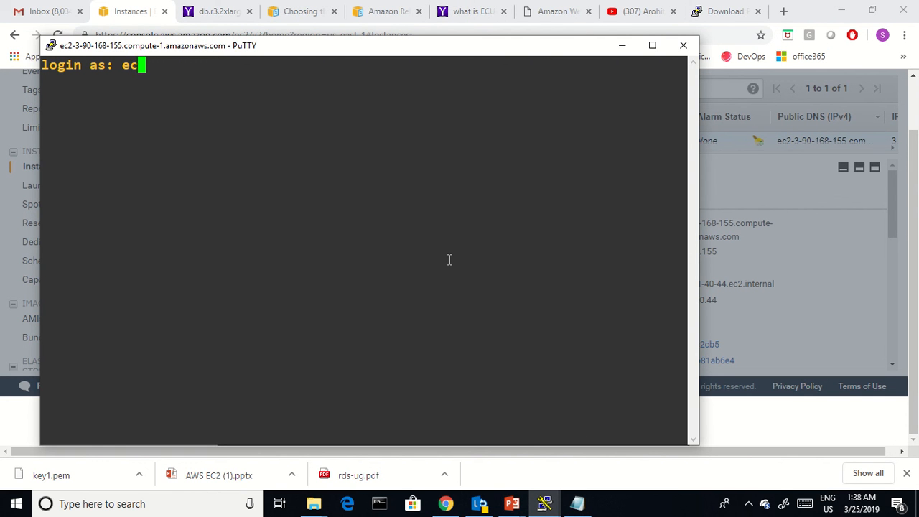
{"action": "type", "text": "2-user"}
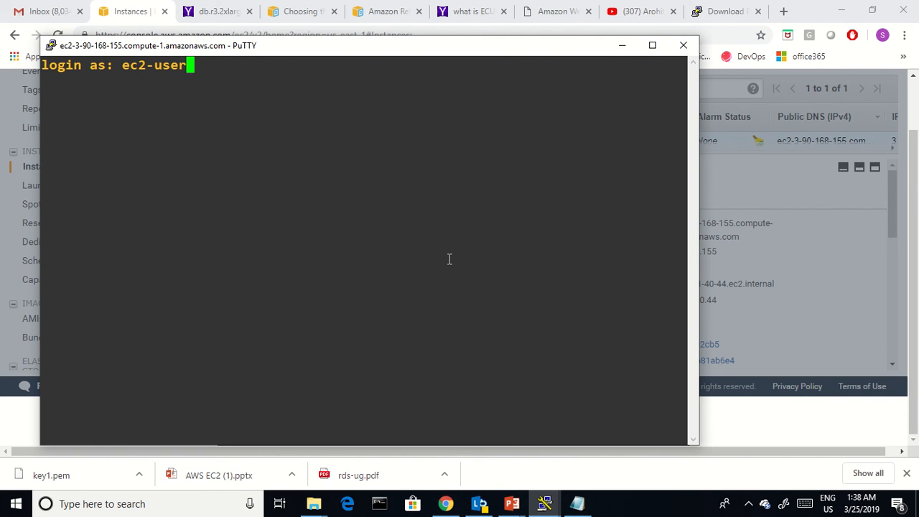
{"action": "key", "text": "Return"}
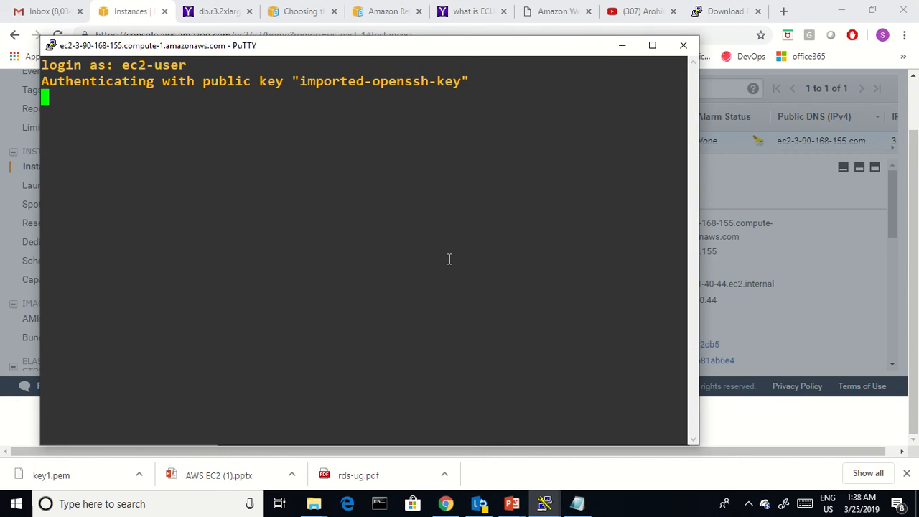
{"action": "double_click", "coordinate": [521, 47]}
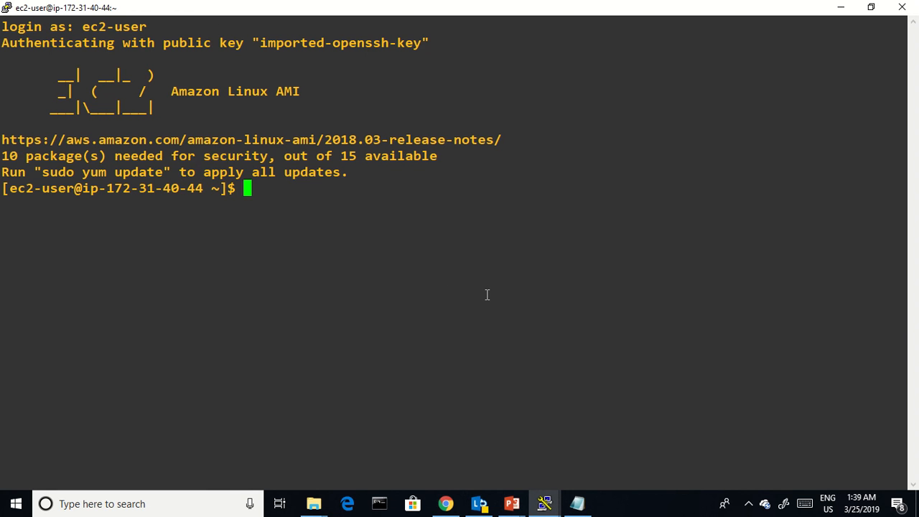
List the home directory's contents with ls -lrt and print the working directory with pwd.
{"action": "type", "text": "ls -lrt"}
{"action": "key", "text": "Return"}
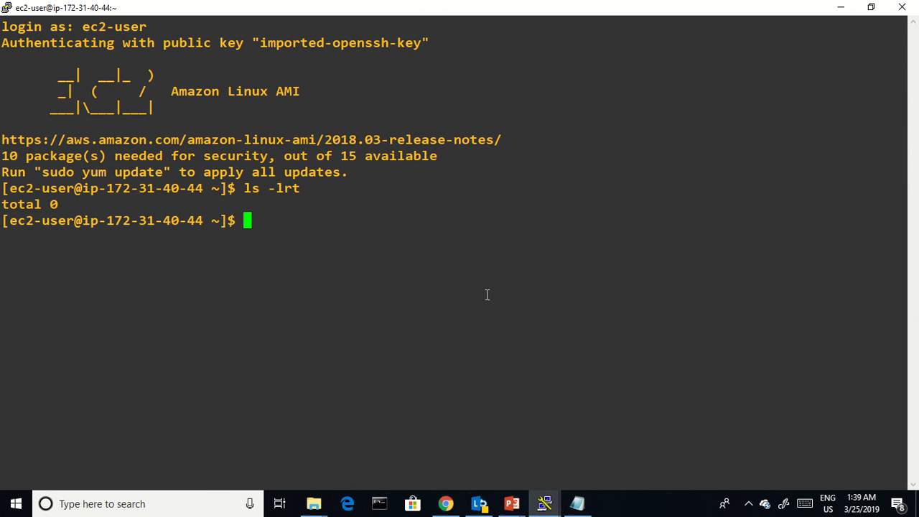
{"action": "type", "text": "pwd"}
{"action": "key", "text": "Return"}
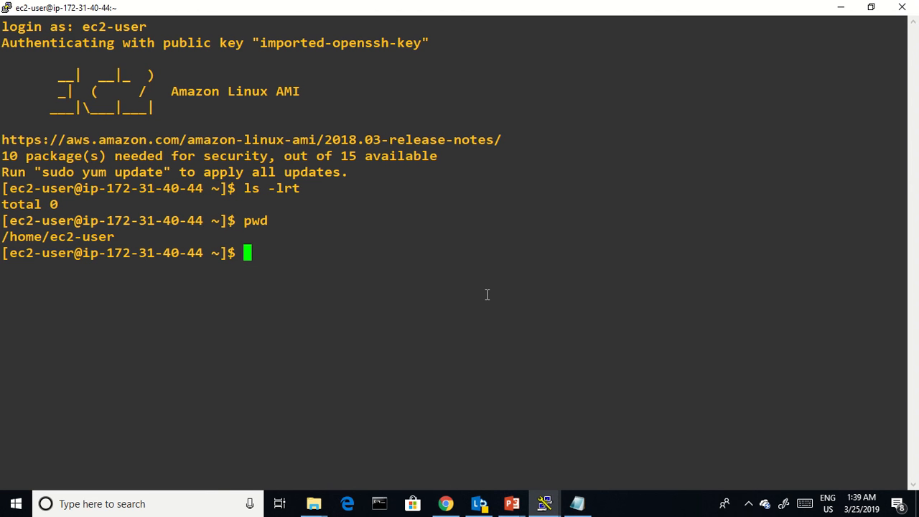
Create a directory named aa in the home directory and change into it.
{"action": "type", "text": "mkdir"}
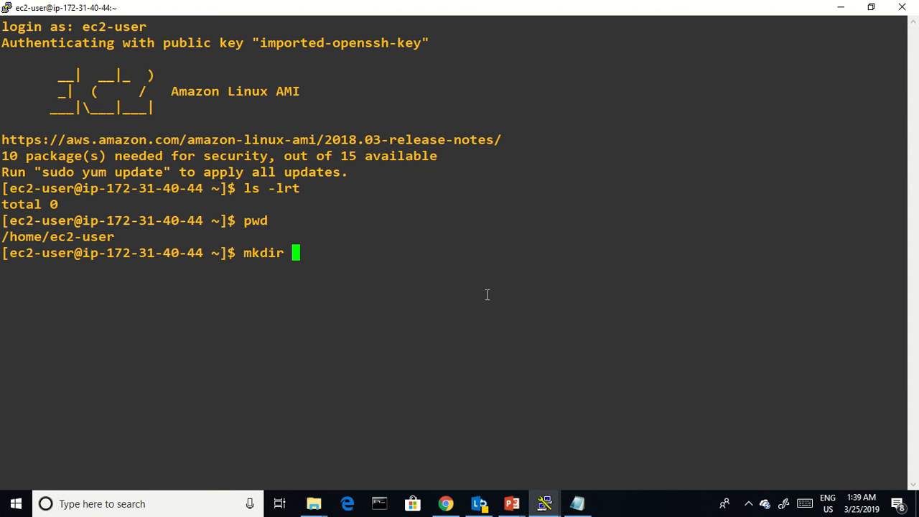
{"action": "type", "text": "aa"}
{"action": "key", "text": "Return"}
{"action": "type", "text": "cd aa"}
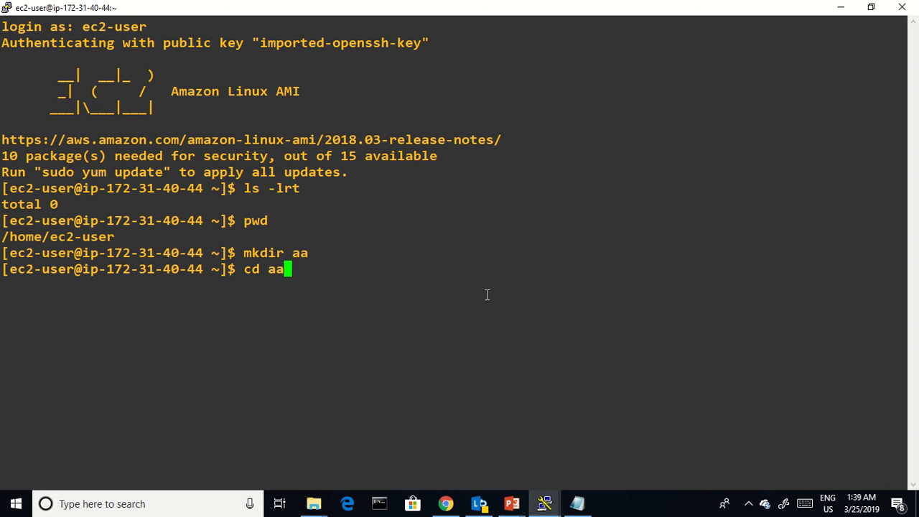
{"action": "key", "text": "Return"}
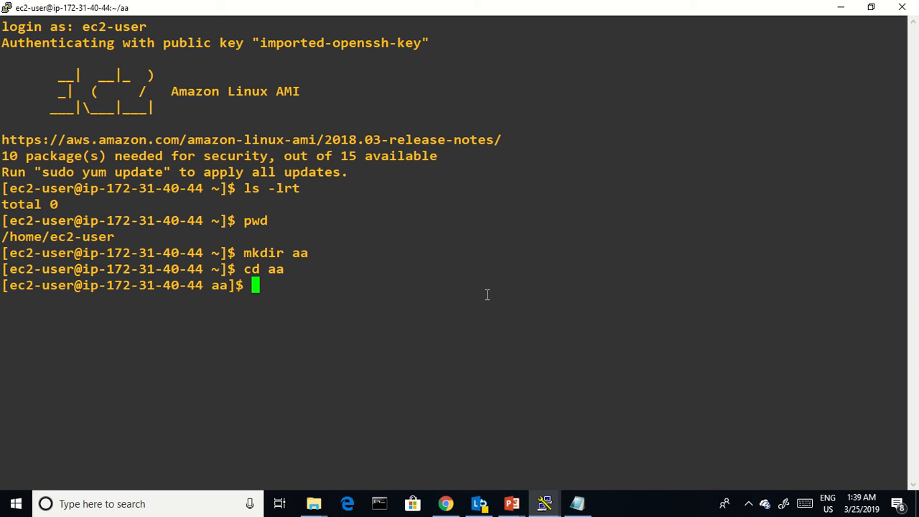
Create empty files 1, 2, 3 and 4 with touch and list them with ls -lrt.
{"action": "type", "text": "toc"}
{"action": "key", "text": "BackSpace"}
{"action": "key", "text": "BackSpace"}
{"action": "key", "text": "BackSpace"}
{"action": "type", "text": "ouch 1 2 3 4"}
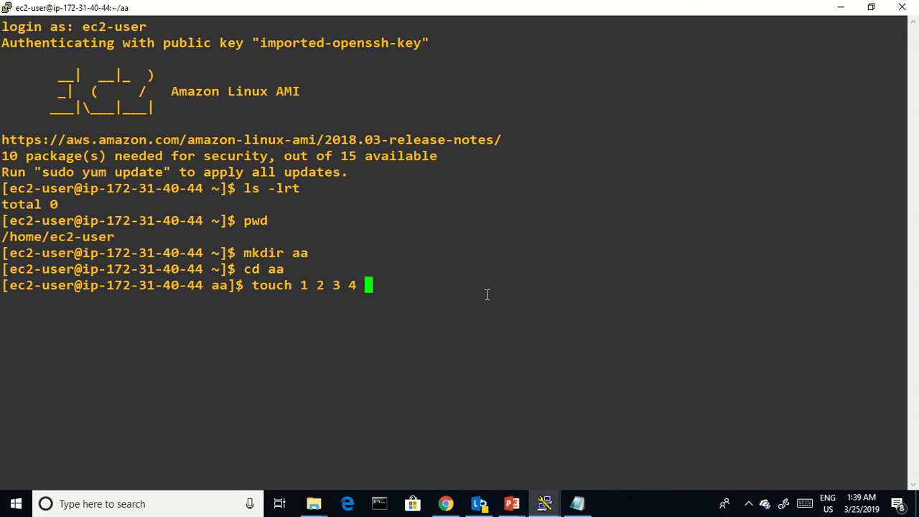
{"action": "key", "text": "Return"}
{"action": "type", "text": "ls"}
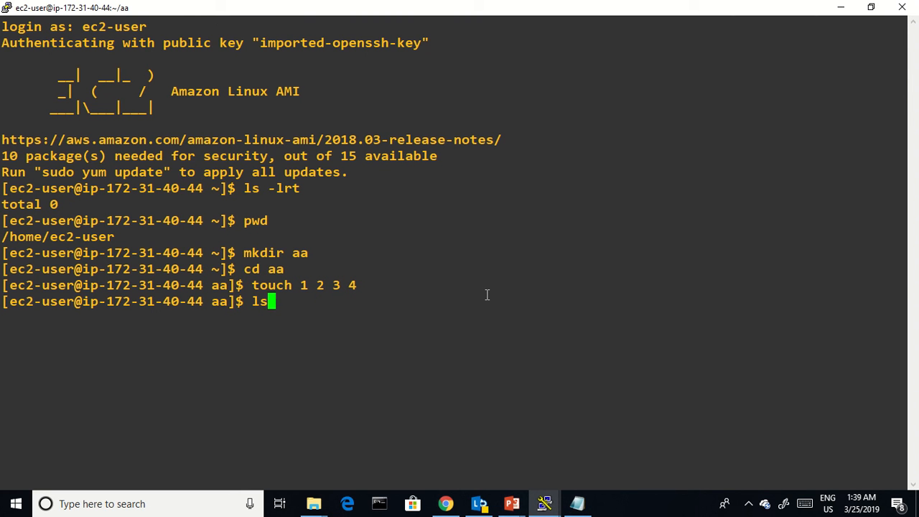
{"action": "type", "text": " -lrt"}
{"action": "key", "text": "Return"}
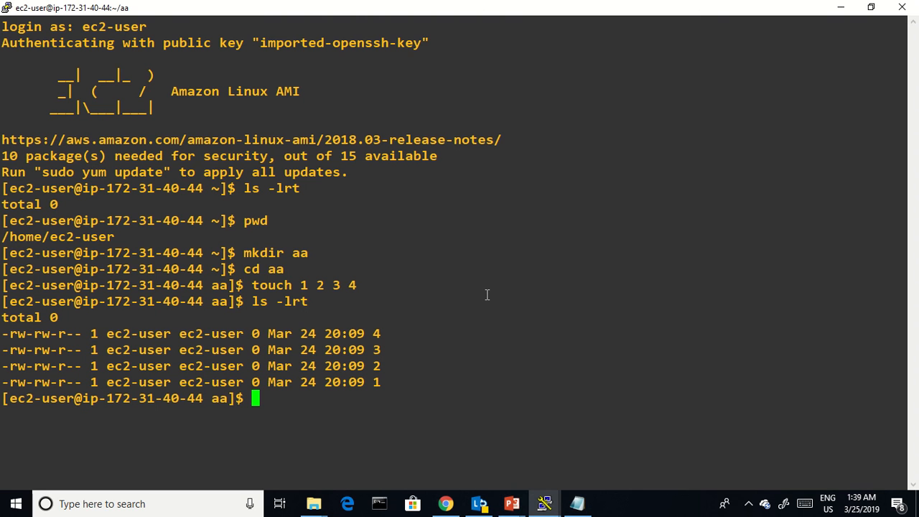
Print the current working directory with pwd and clear the terminal screen.
{"action": "type", "text": "pwd"}
{"action": "key", "text": "Return"}
{"action": "type", "text": "clearf"}
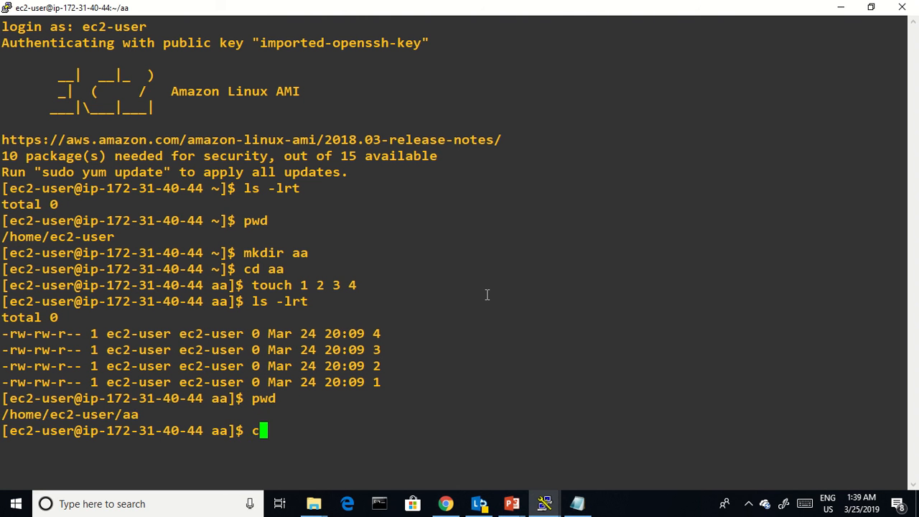
{"action": "key", "text": "Return"}
{"action": "type", "text": "cleaer"}
{"action": "key", "text": "Return"}
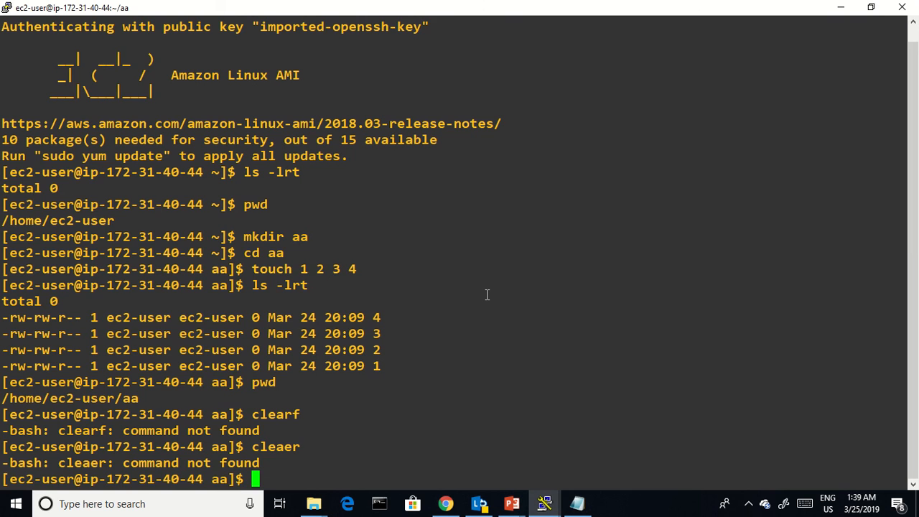
{"action": "type", "text": "clear"}
{"action": "key", "text": "Return"}
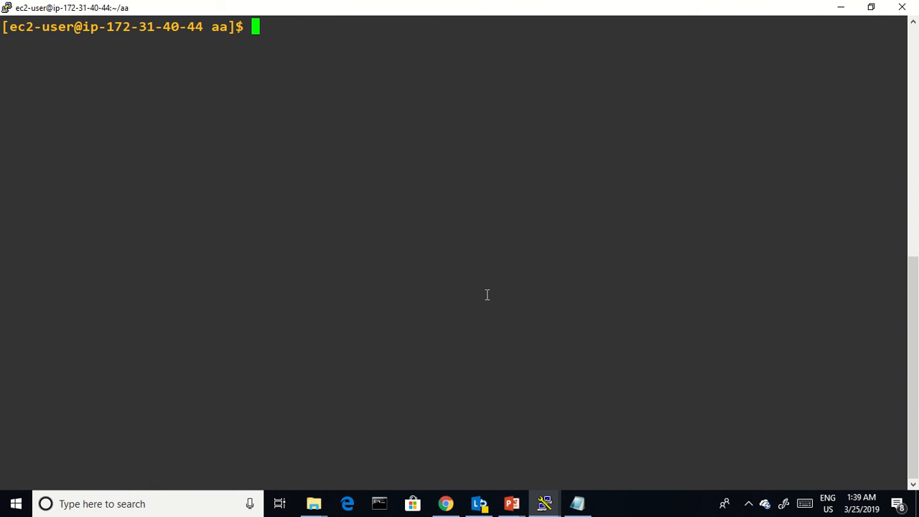
Display the instance's network interface configuration with ifconfig and its host name with hostname.
{"action": "type", "text": "ifconfig"}
{"action": "key", "text": "Return"}
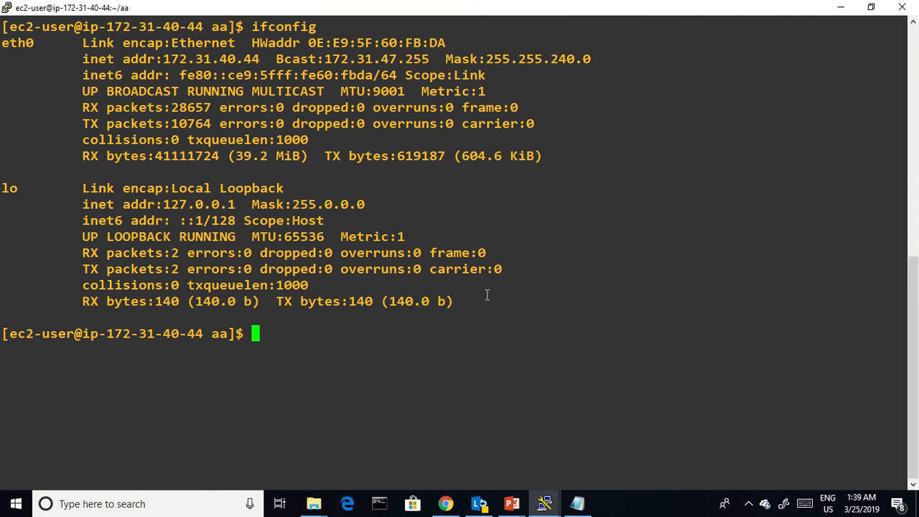
{"action": "type", "text": "hostmane"}
{"action": "key", "text": "Return"}
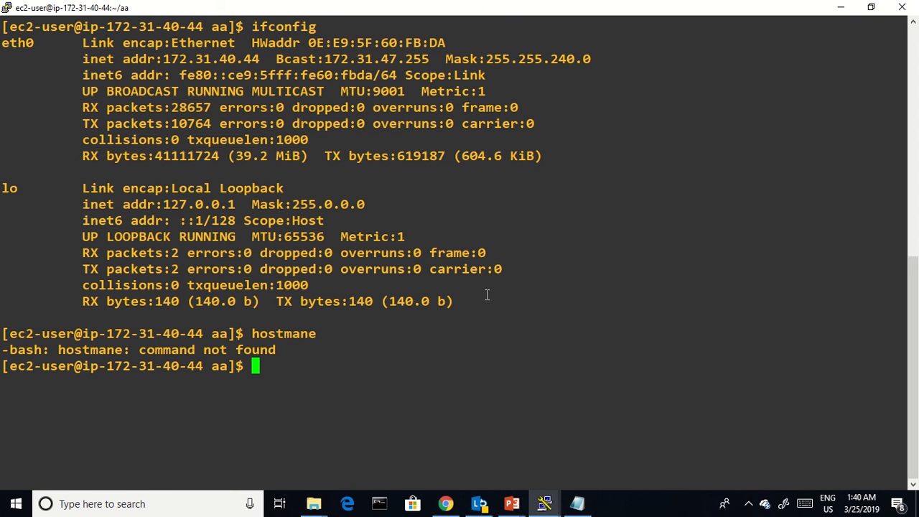
{"action": "type", "text": "hostname"}
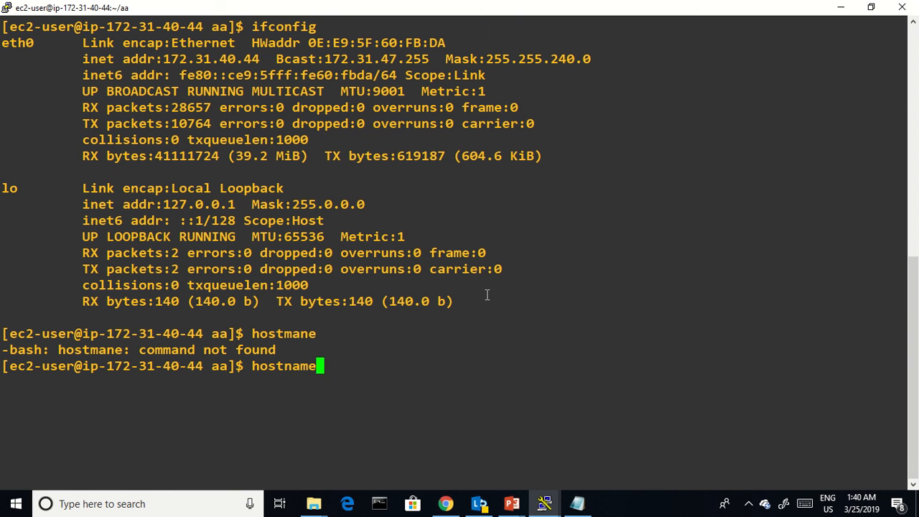
{"action": "key", "text": "Return"}
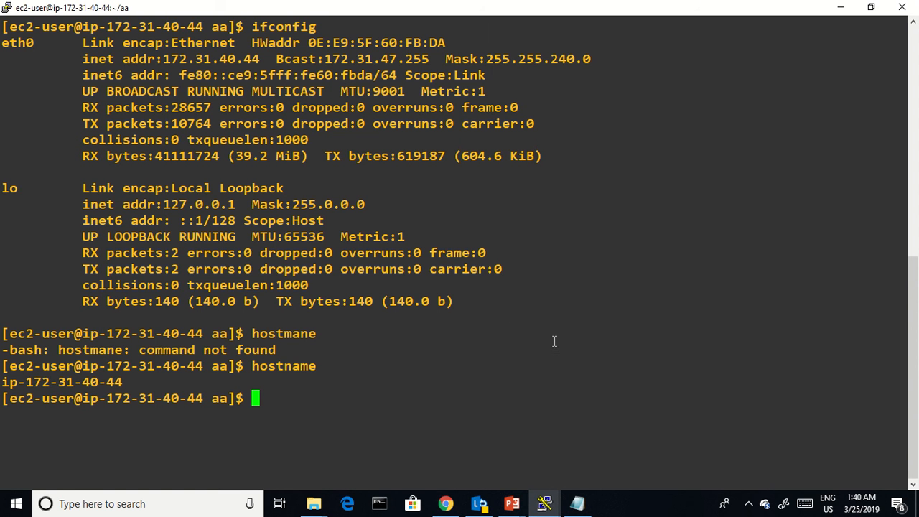
Close the connection instructions in the EC2 console in Chrome, and clear the terminal screen back in PuTTY.
{"action": "left_click", "coordinate": [446, 503]}
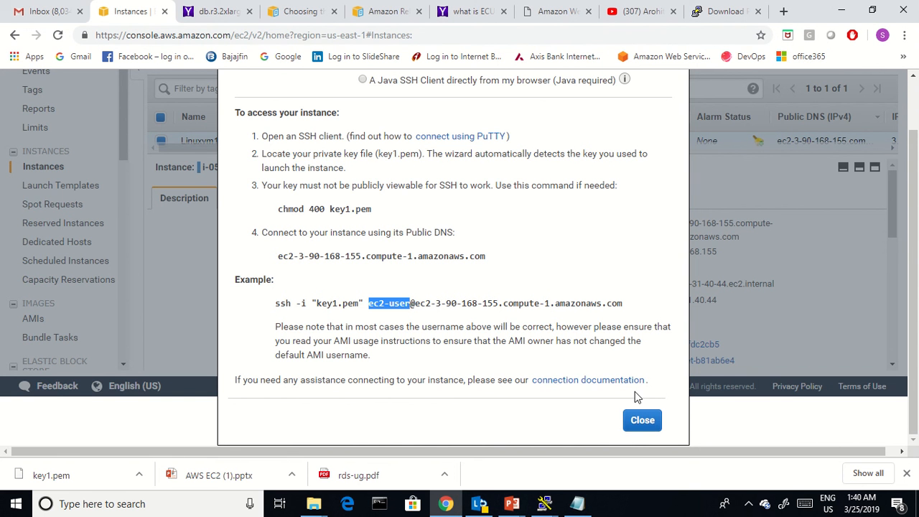
{"action": "left_click", "coordinate": [642, 422]}
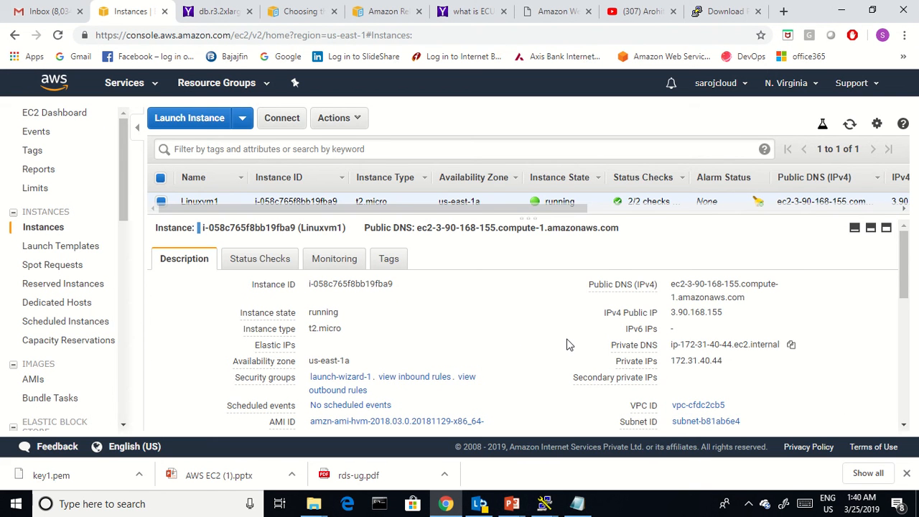
{"action": "key", "text": "alt+Tab"}
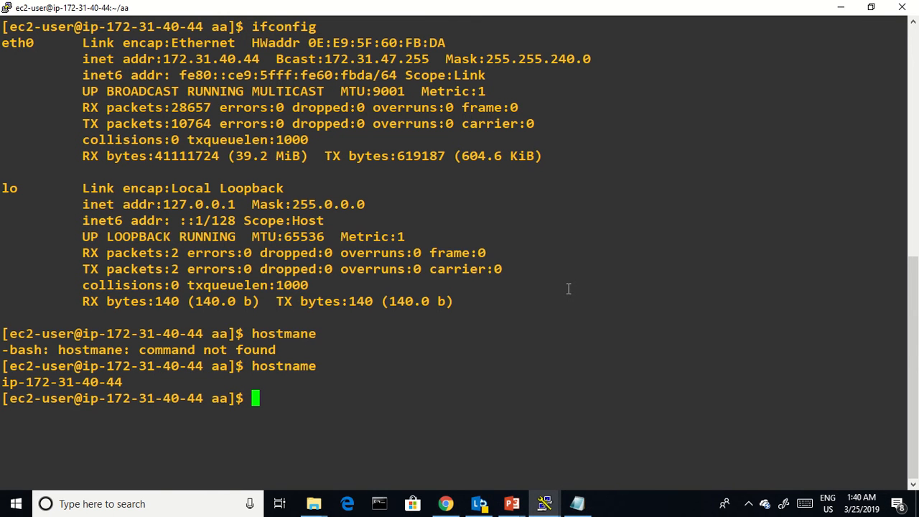
{"action": "type", "text": "clear"}
{"action": "key", "text": "Return"}
Switch to the EC2 console in Chrome, enlarge the instance list area and request termination of the Linuxvm1 instance, leaving the confirmation open.
{"action": "key", "text": "alt+Tab"}
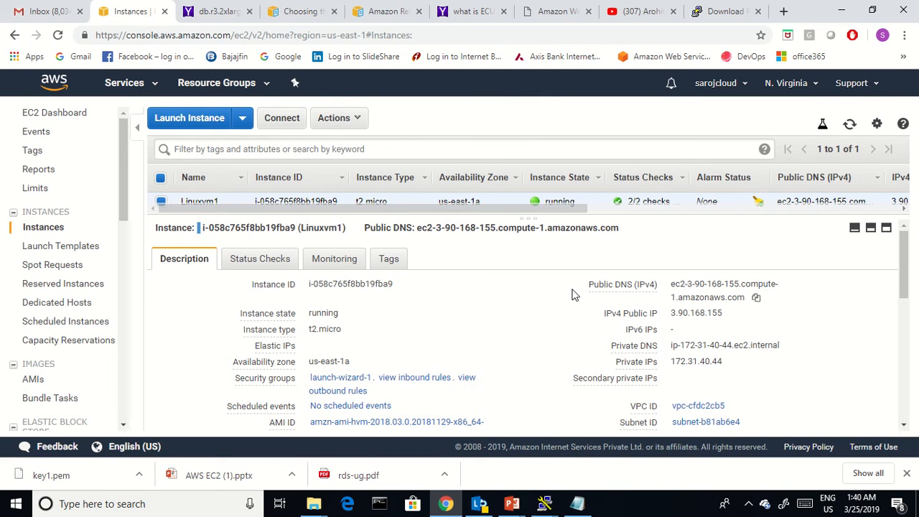
{"action": "key", "text": "alt+Tab"}
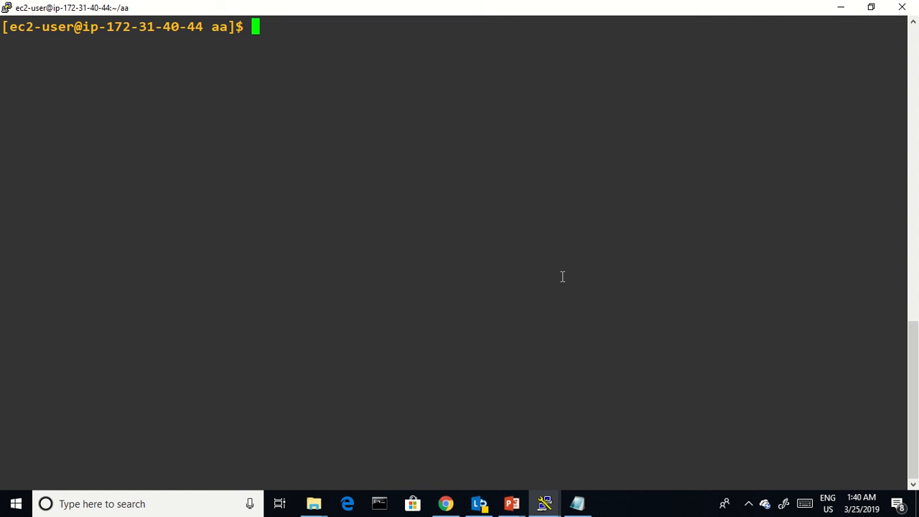
{"action": "key", "text": "alt+Tab"}
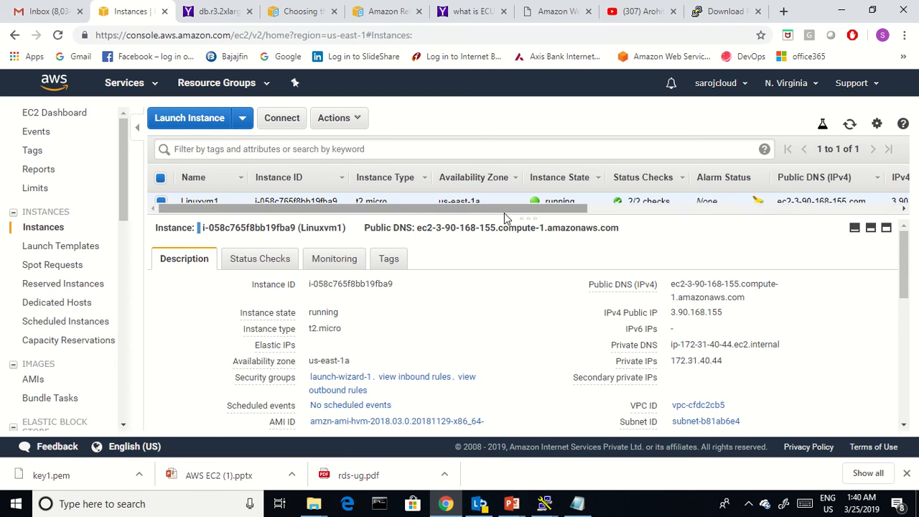
{"action": "left_click_drag", "start_coordinate": [504, 213], "coordinate": [511, 312]}
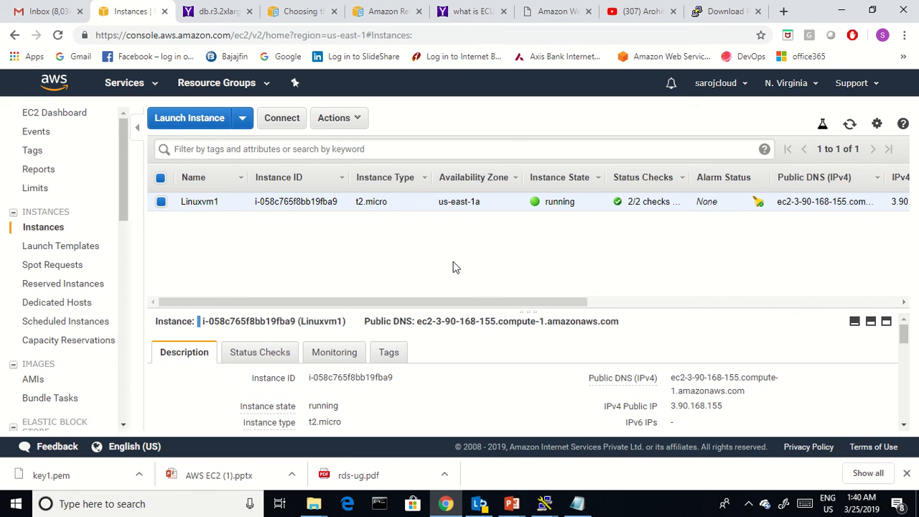
{"action": "left_click_drag", "start_coordinate": [564, 302], "coordinate": [433, 294]}
{"action": "left_click_drag", "start_coordinate": [318, 303], "coordinate": [265, 291]}
{"action": "left_click", "coordinate": [344, 120]}
{"action": "mouse_move", "coordinate": [354, 212]}
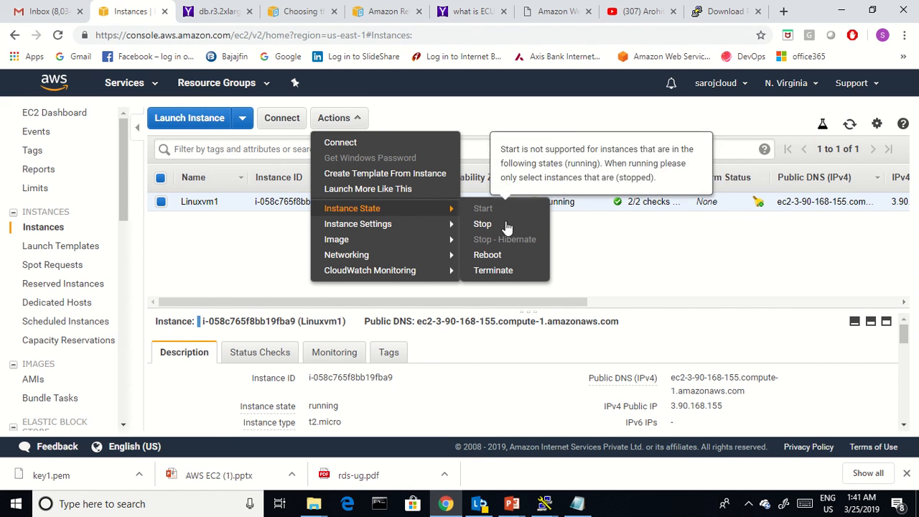
{"action": "left_click", "coordinate": [502, 272]}
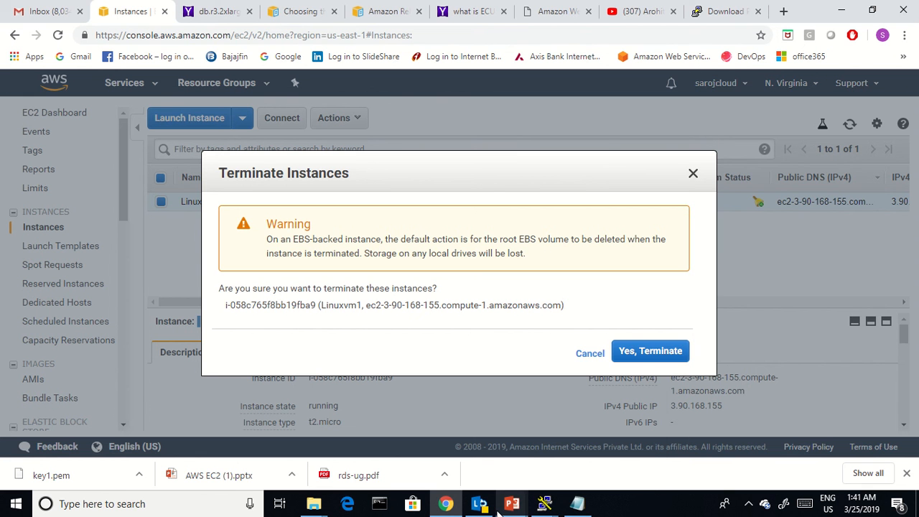
Switch to the PuTTY session and run fdisk -l, followed by fdisk without options to show its usage.
{"action": "mouse_move", "coordinate": [575, 500]}
{"action": "mouse_move", "coordinate": [544, 503]}
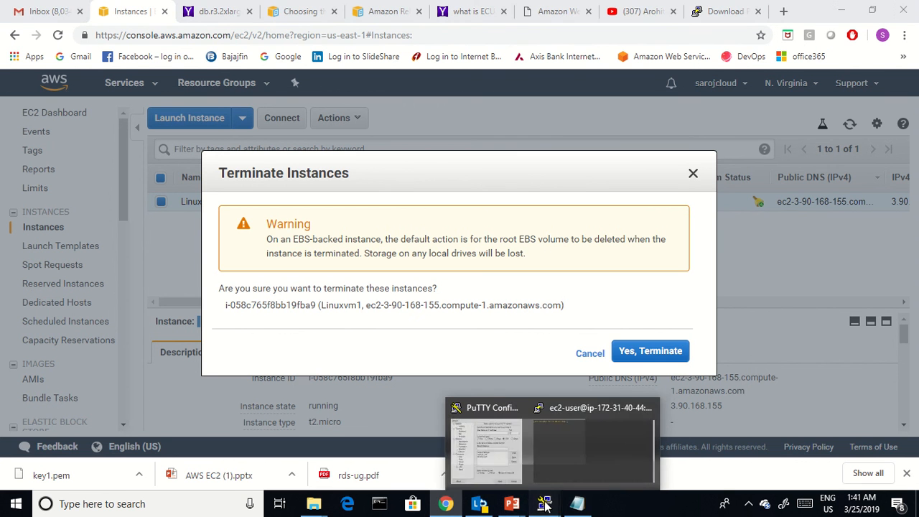
{"action": "left_click", "coordinate": [567, 423]}
{"action": "type", "text": "fdisk -l"}
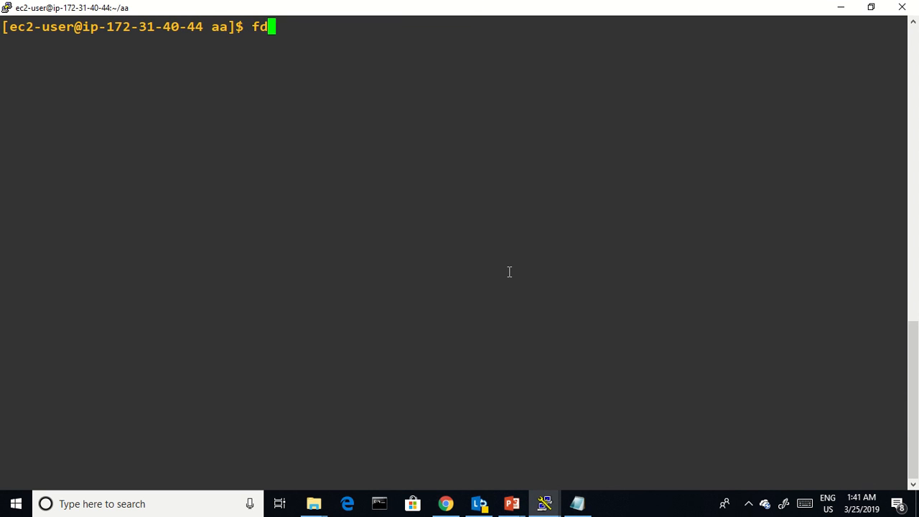
{"action": "key", "text": "Return"}
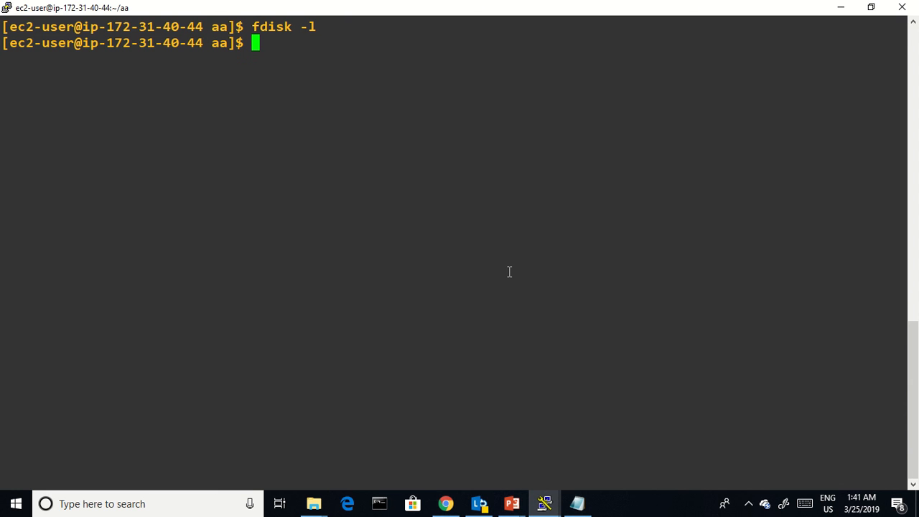
{"action": "type", "text": "fdis"}
{"action": "key", "text": "BackSpace"}
{"action": "type", "text": "sk"}
{"action": "key", "text": "Return"}
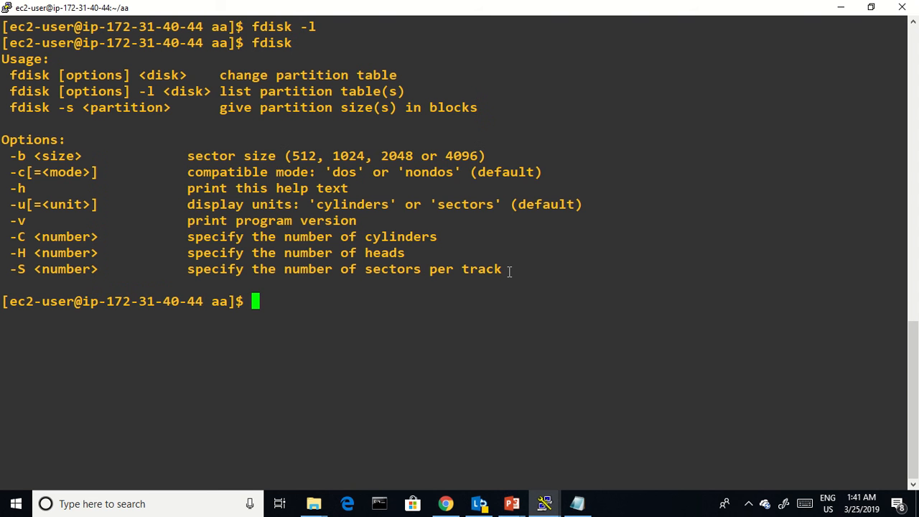
List the mounted file systems with mount and examine the entries starting from /dev/xvda1.
{"action": "type", "text": "mount"}
{"action": "key", "text": "Return"}
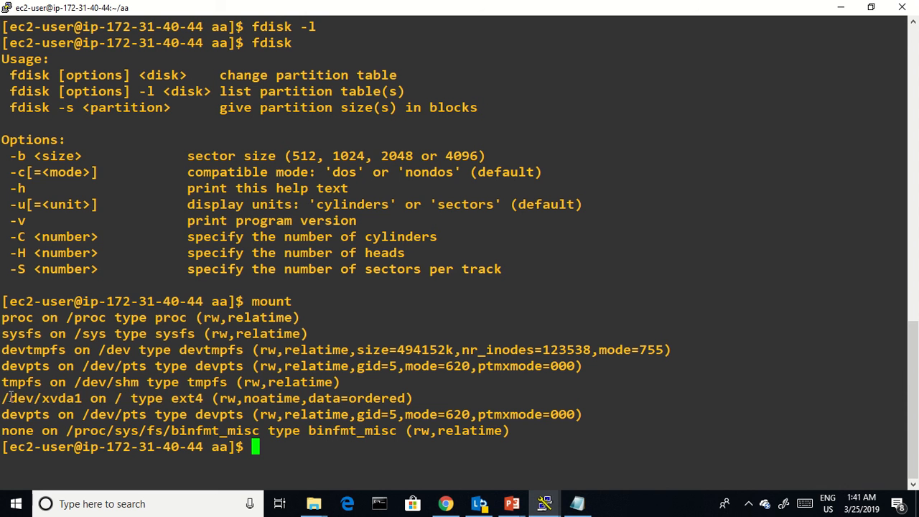
{"action": "left_click_drag", "start_coordinate": [9, 397], "coordinate": [472, 430]}
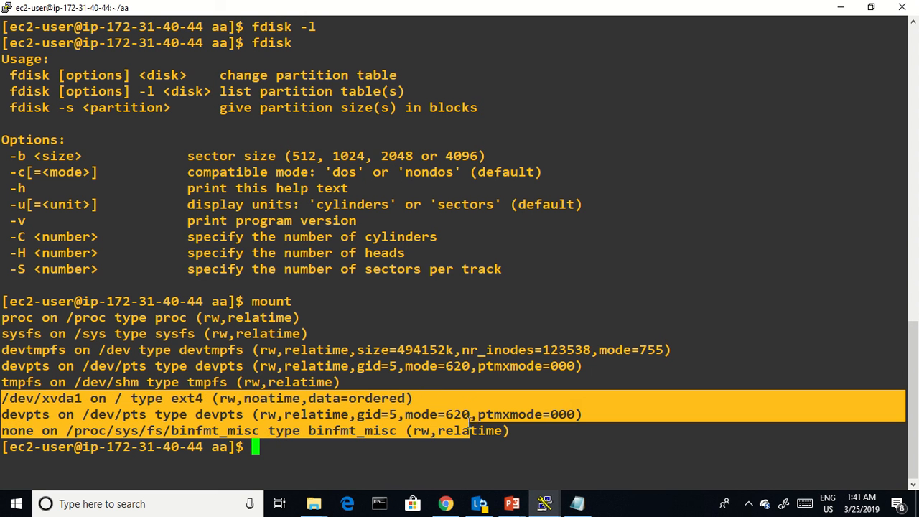
{"action": "left_click", "coordinate": [369, 455]}
Try df -Ah, and display the file systems' disk usage with plain df.
{"action": "type", "text": "df "}
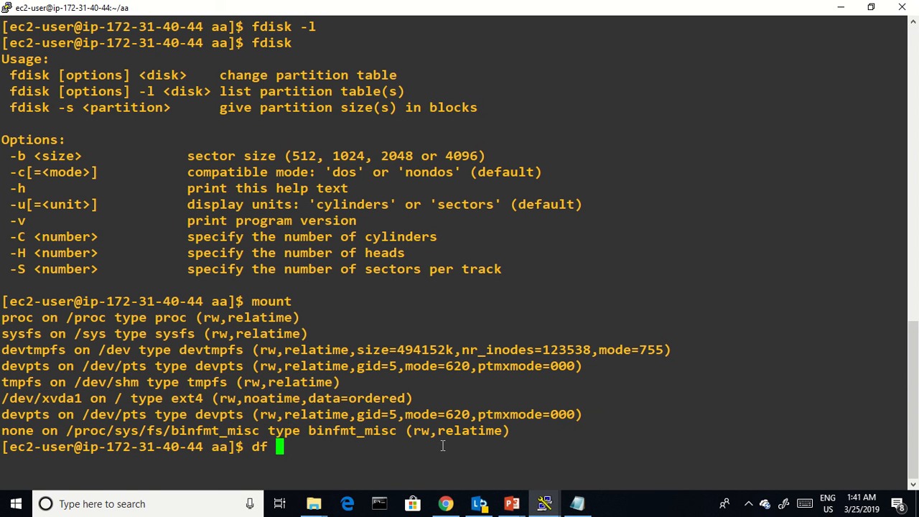
{"action": "type", "text": "-Ah"}
{"action": "key", "text": "Return"}
{"action": "type", "text": "df"}
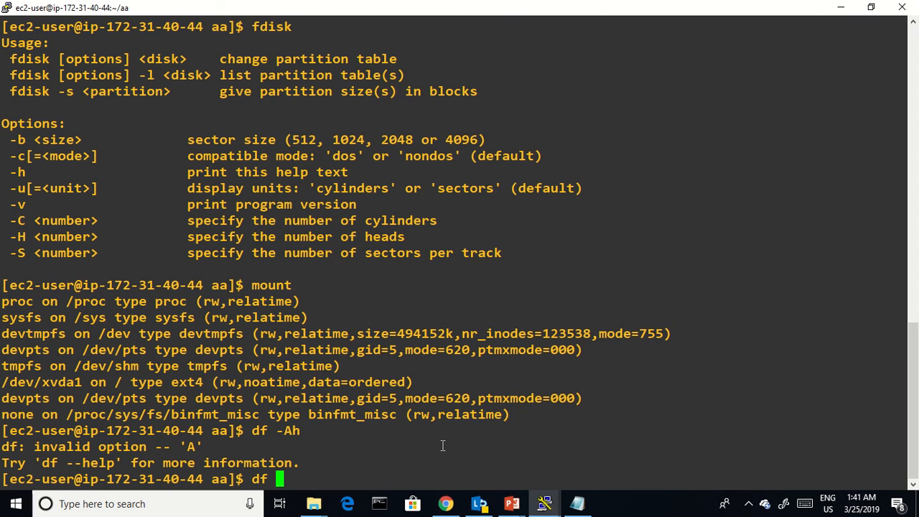
{"action": "key", "text": "Return"}
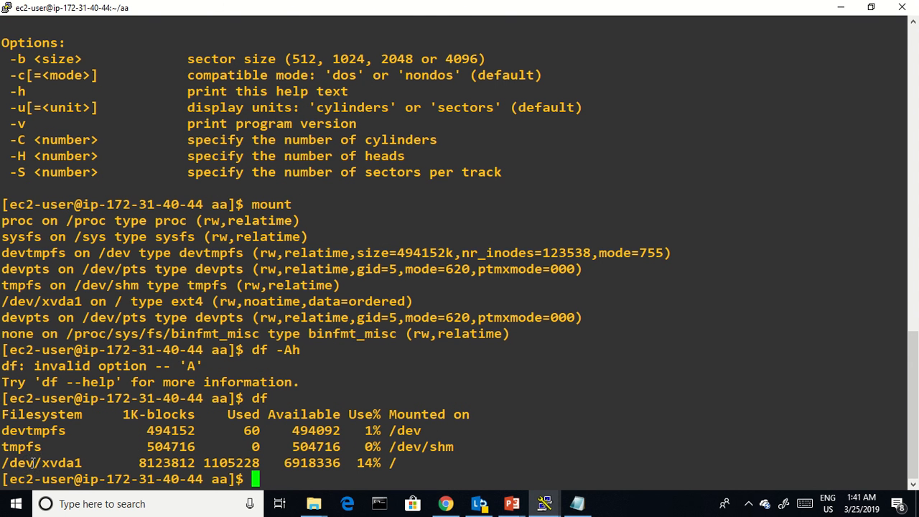
Try df -g, show file system types and human-readable sizes with df -Th, and examine the size and available space of /dev/xvda1.
{"action": "type", "text": "df  -g"}
{"action": "key", "text": "Return"}
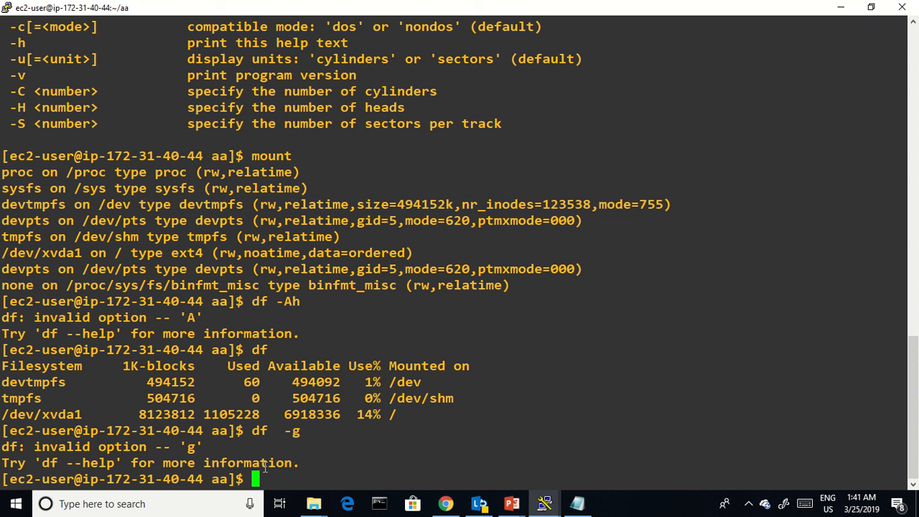
{"action": "type", "text": "df  -Th"}
{"action": "key", "text": "Return"}
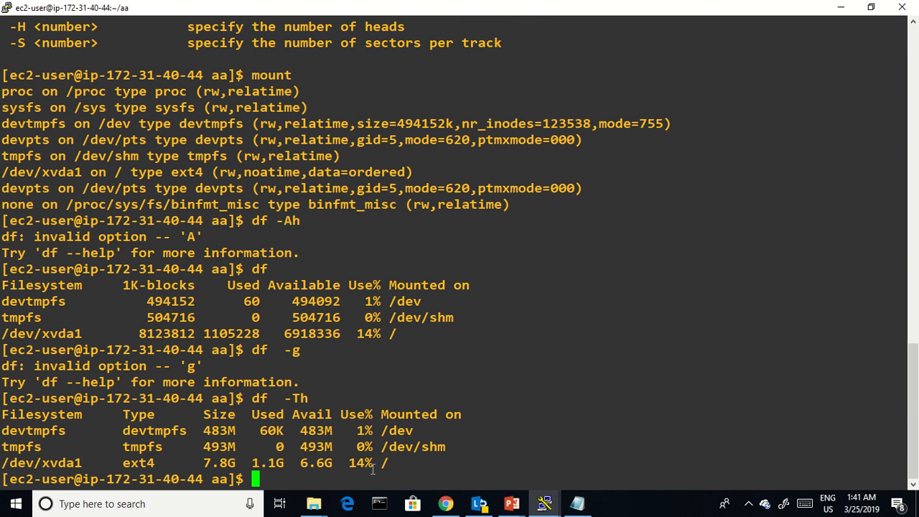
{"action": "left_click_drag", "start_coordinate": [3, 463], "coordinate": [391, 462]}
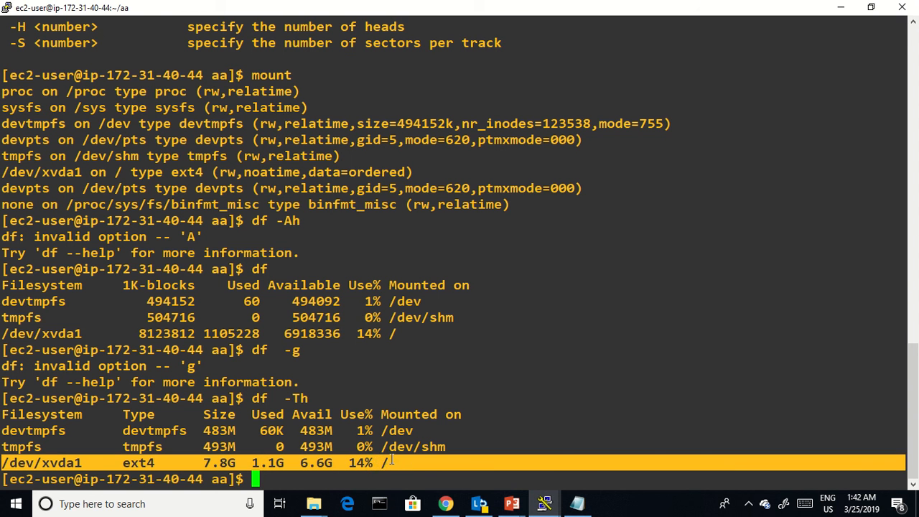
{"action": "double_click", "coordinate": [219, 463]}
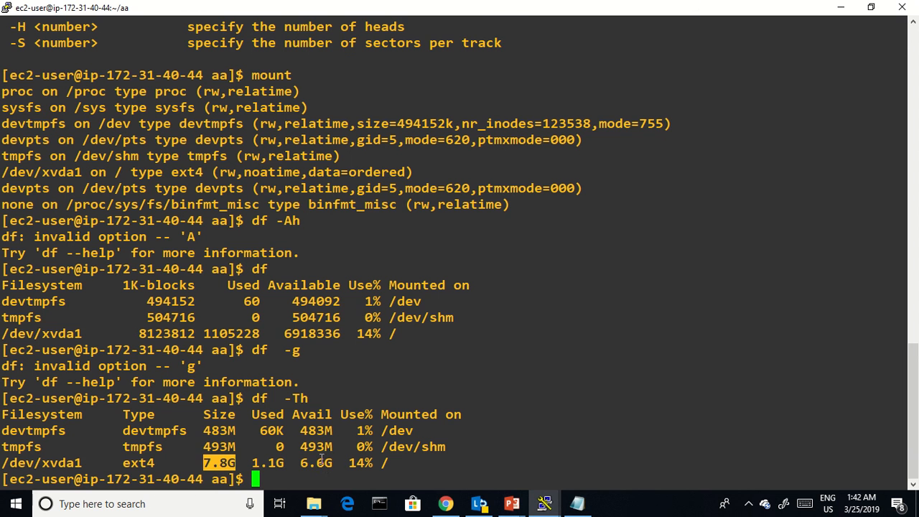
{"action": "double_click", "coordinate": [316, 463]}
Switch back to the EC2 console in Chrome and confirm the termination of the Linuxvm1 instance.
{"action": "key", "text": "alt+Tab"}
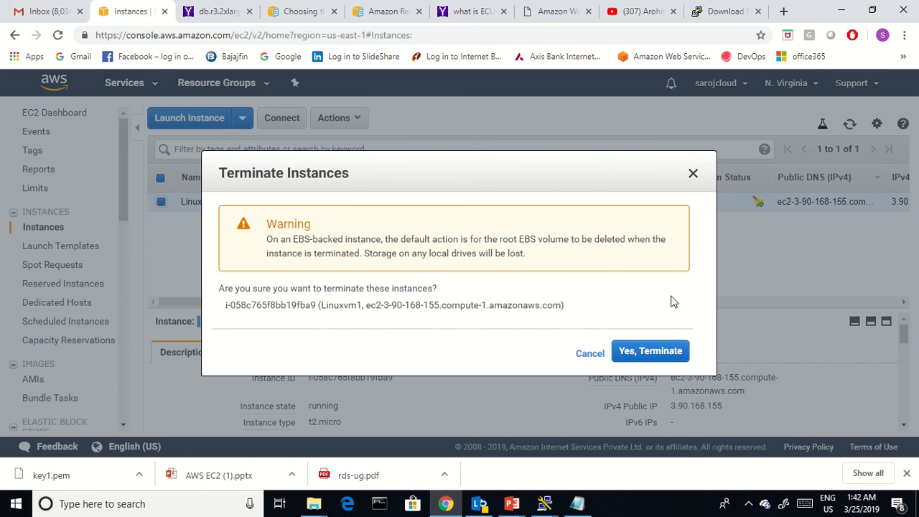
{"action": "left_click", "coordinate": [654, 352]}
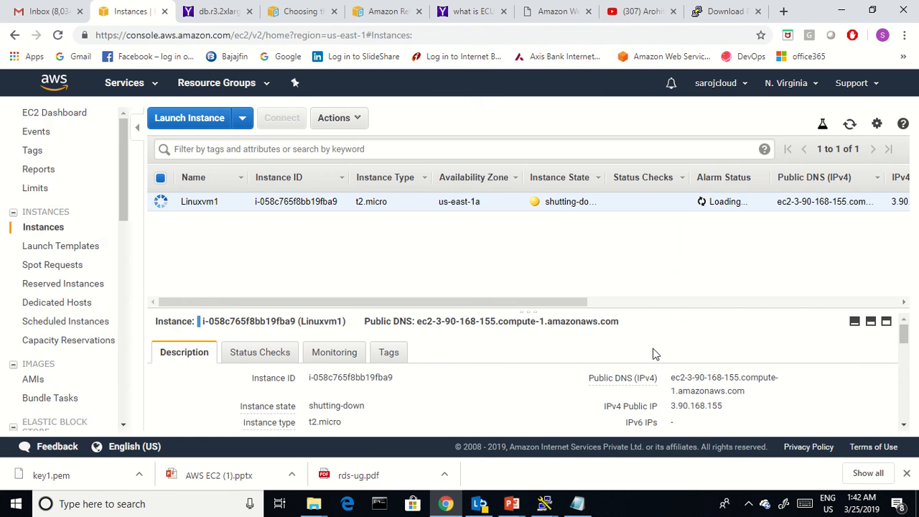